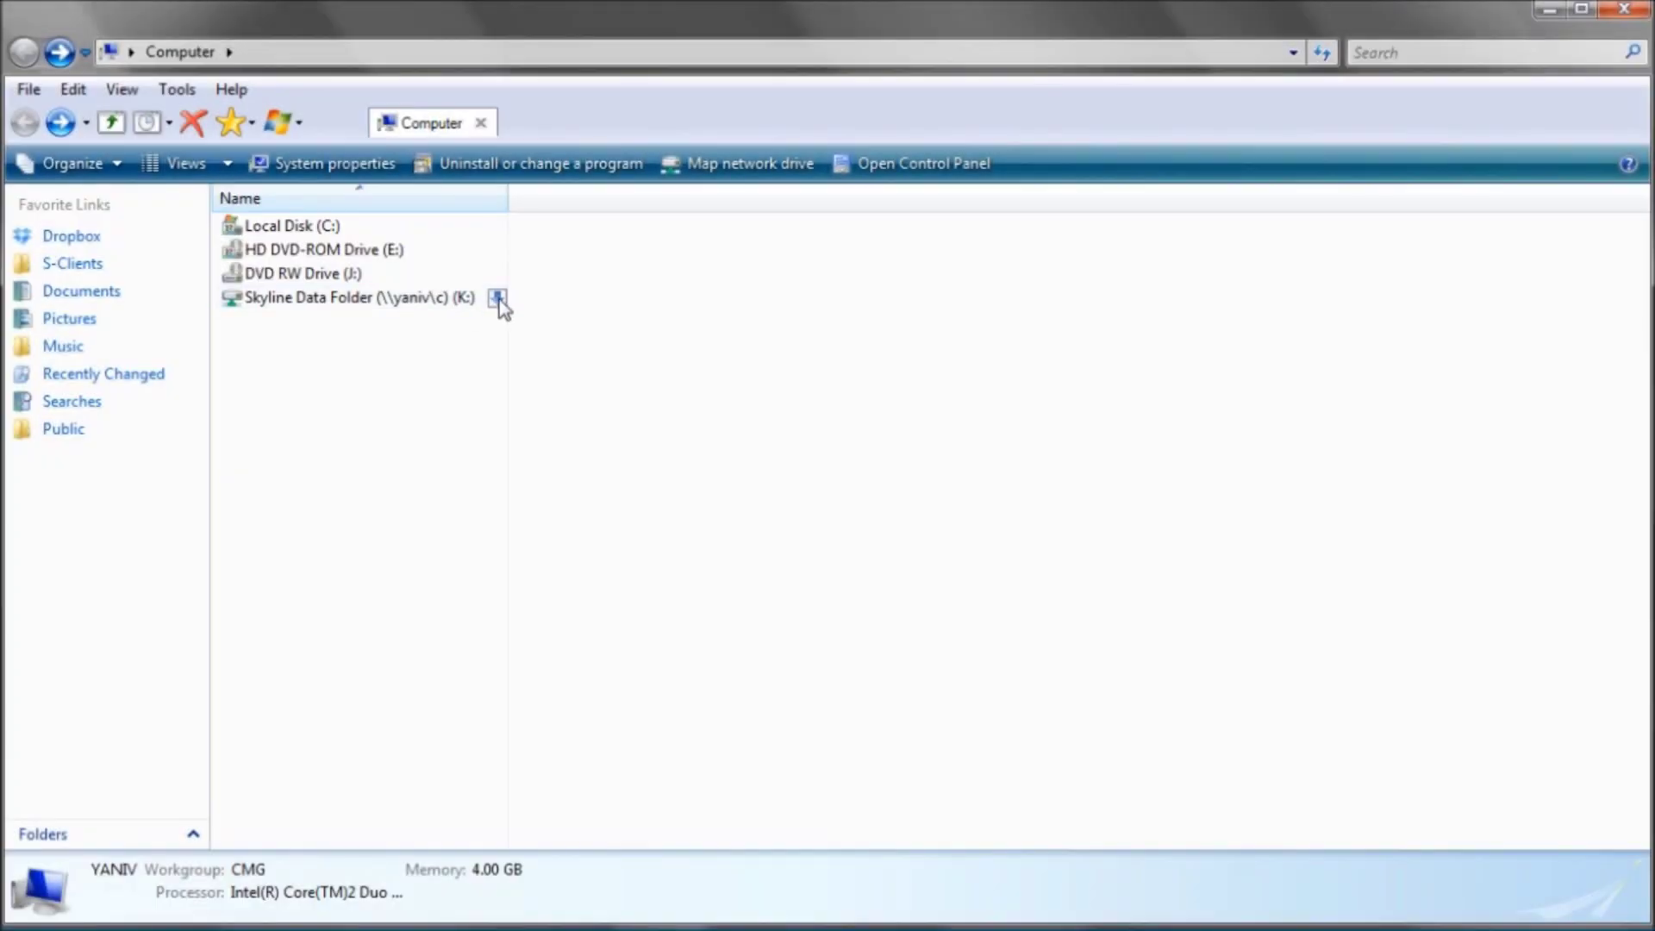
# Browse the K: drive's Skyline Data Folder TB and TE subfolders, then bring up TerraCatalog Manager
pyautogui.click(499, 300)
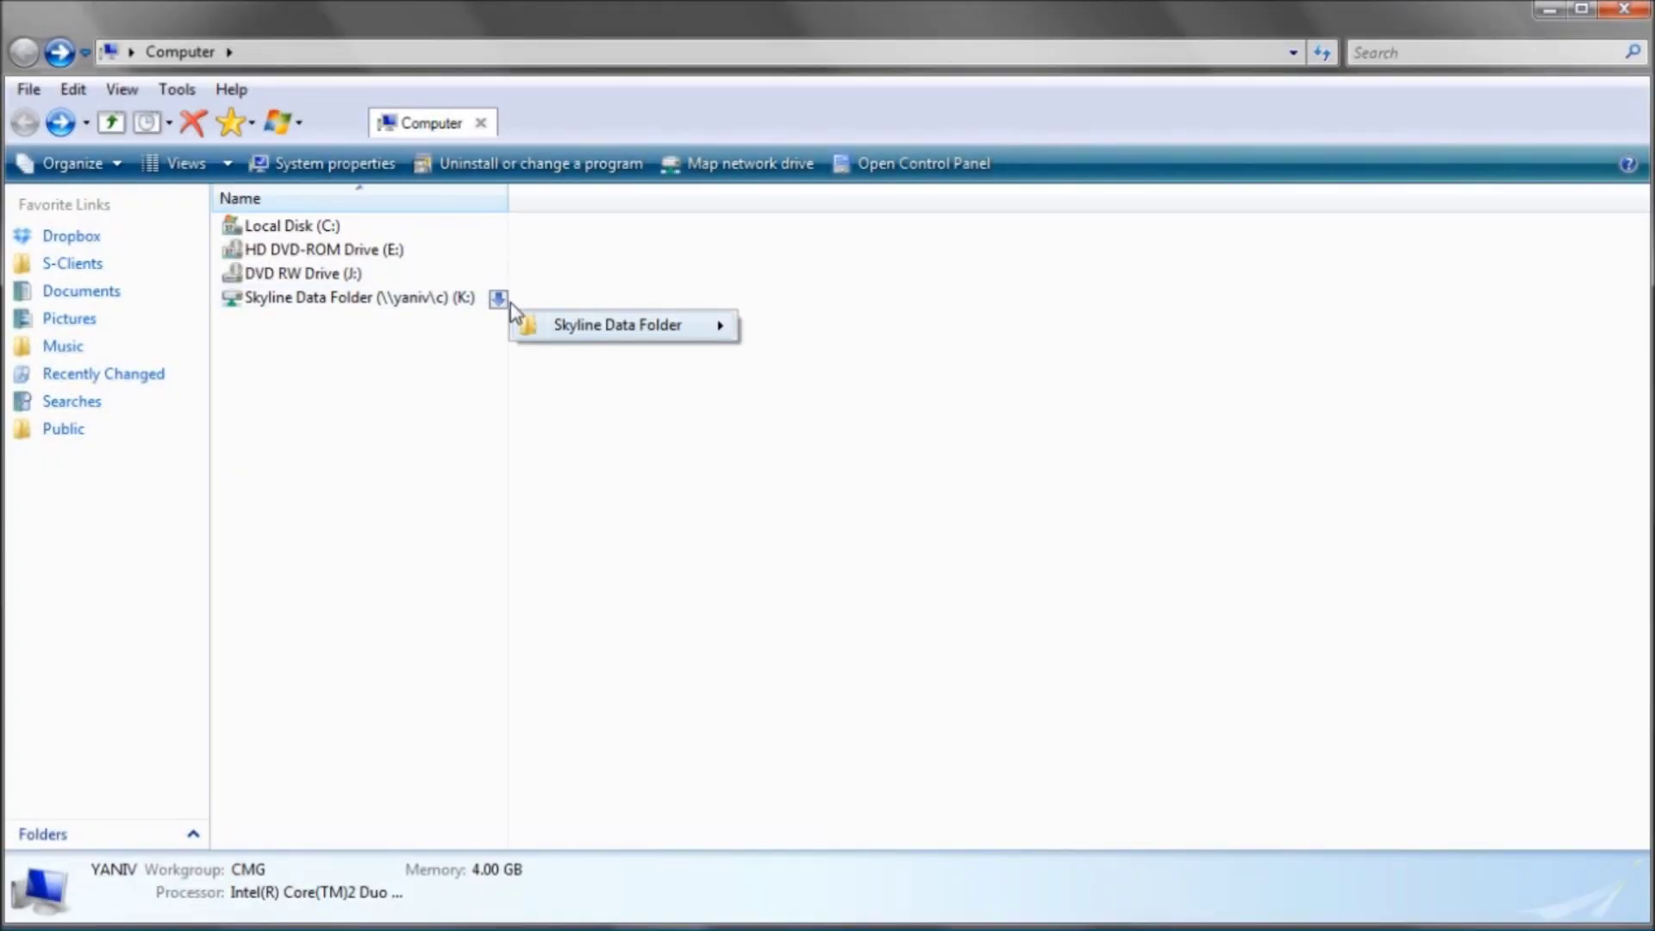
pyautogui.moveTo(665, 325)
pyautogui.moveTo(830, 328)
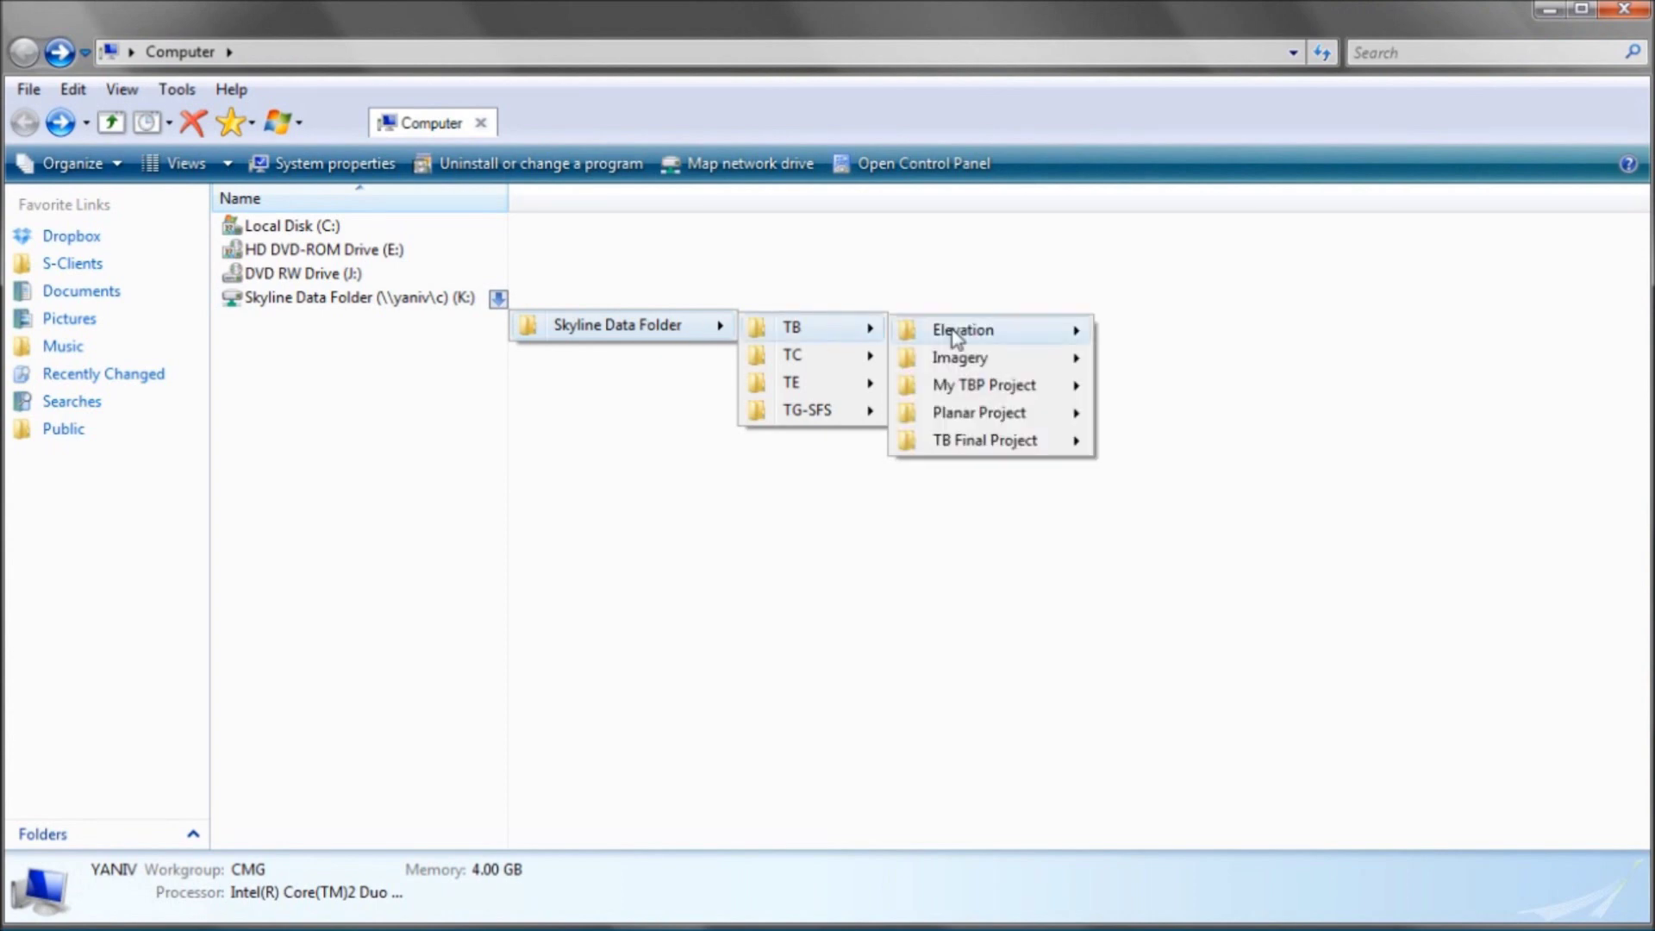
pyautogui.moveTo(957, 339)
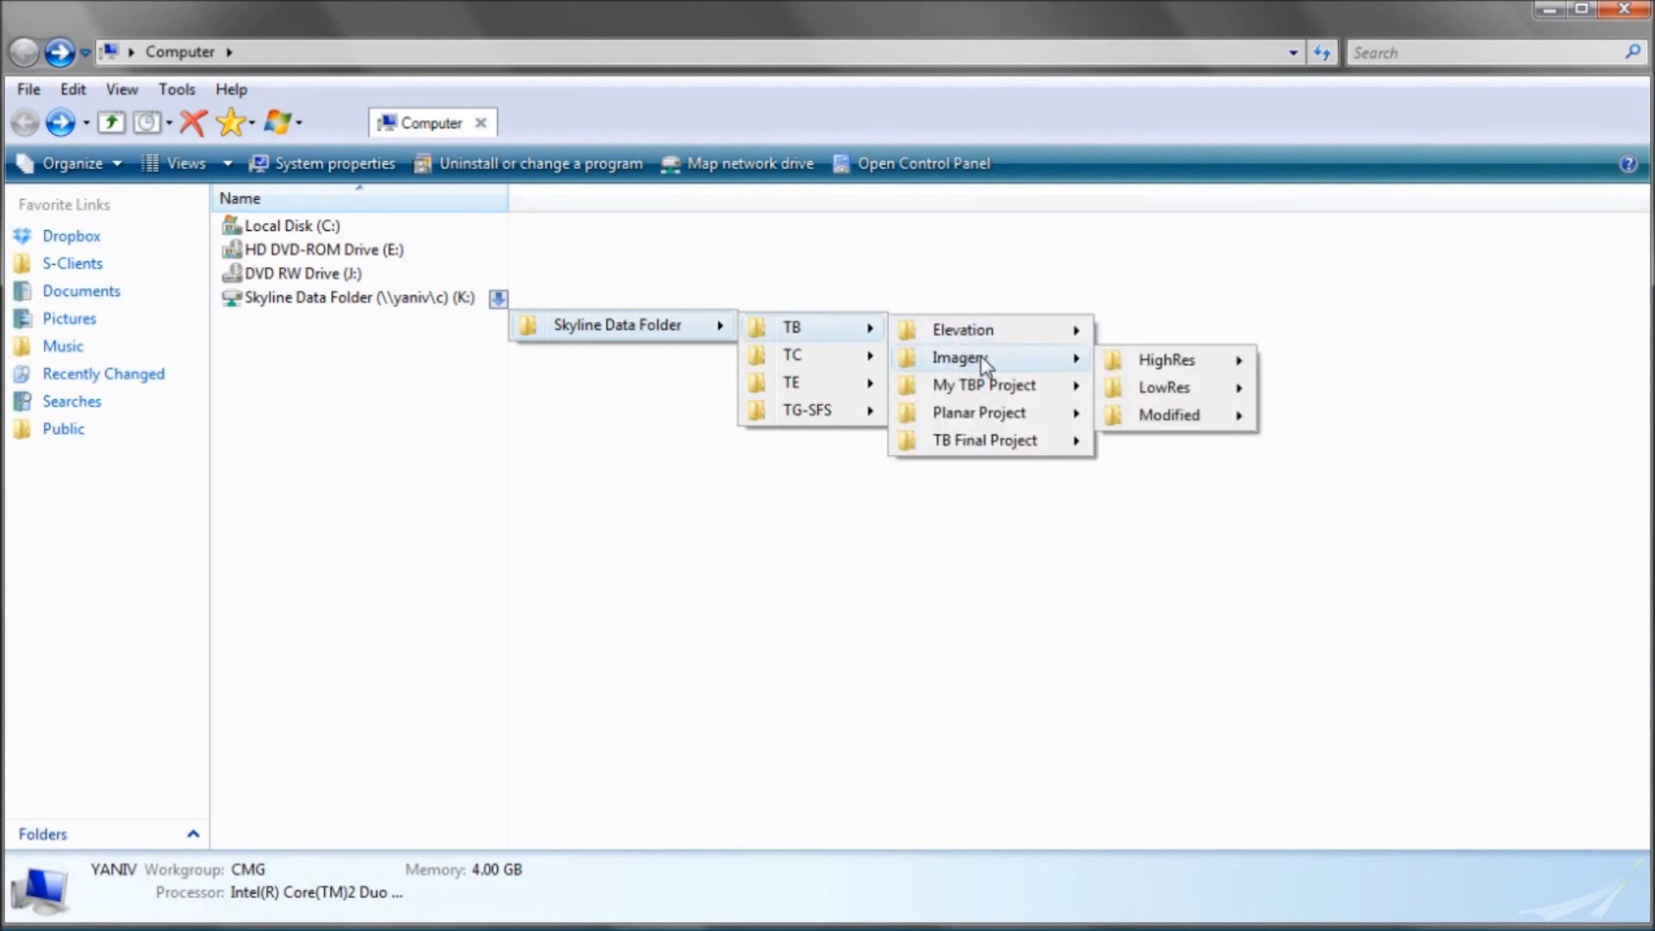
pyautogui.moveTo(1136, 373)
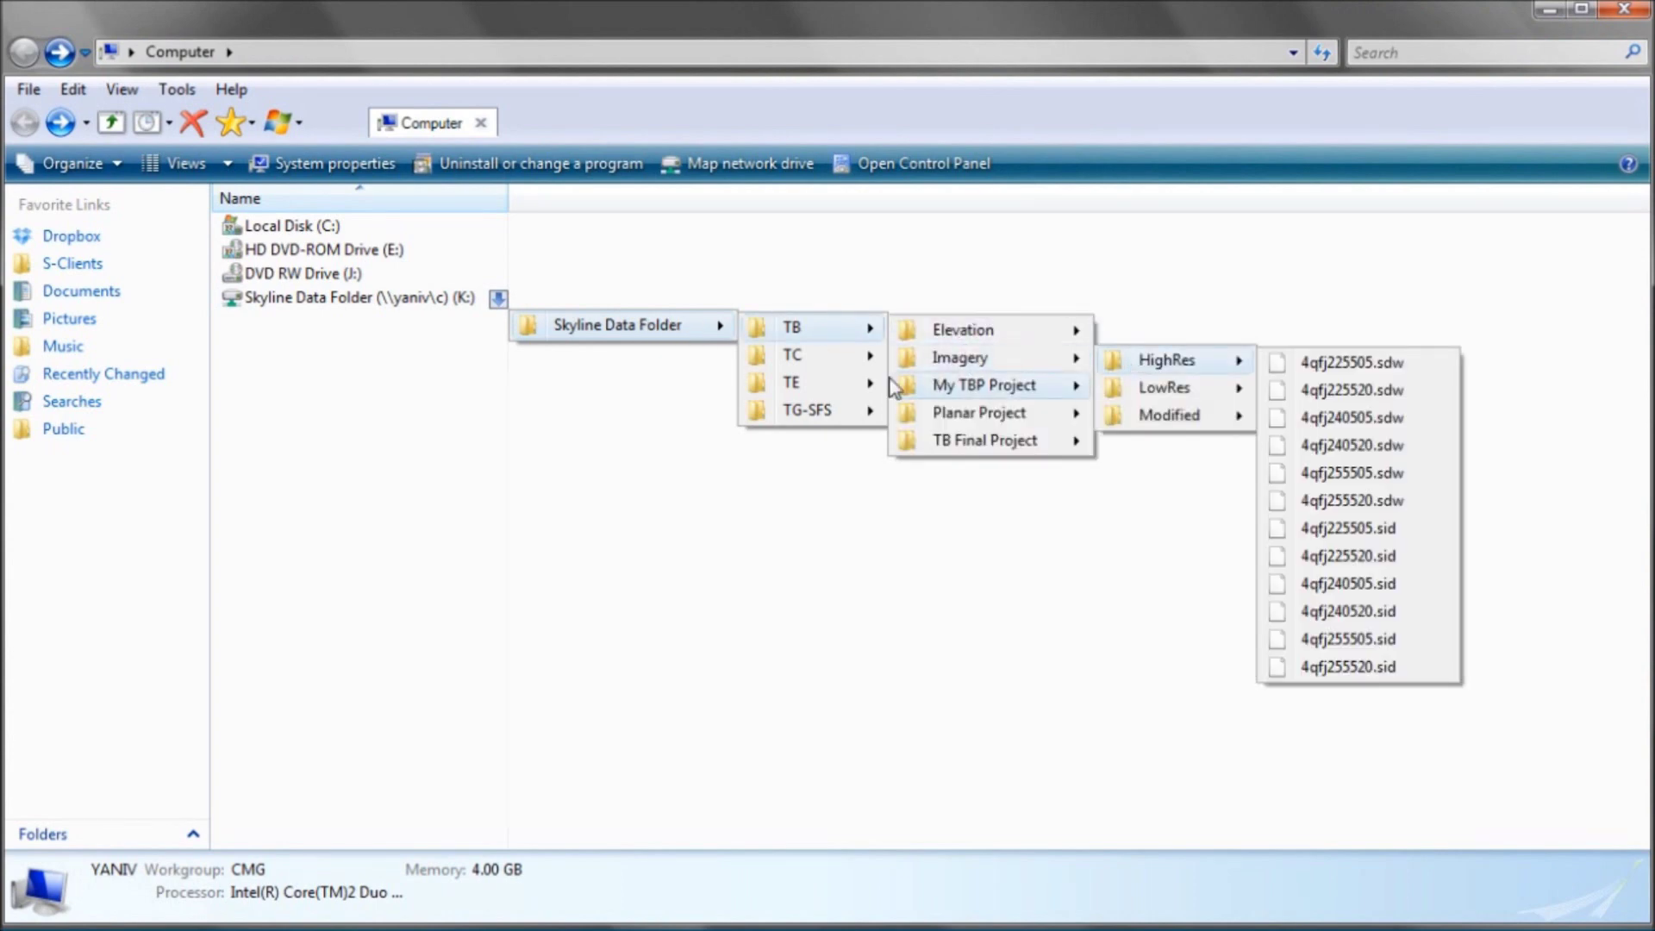
pyautogui.moveTo(853, 384)
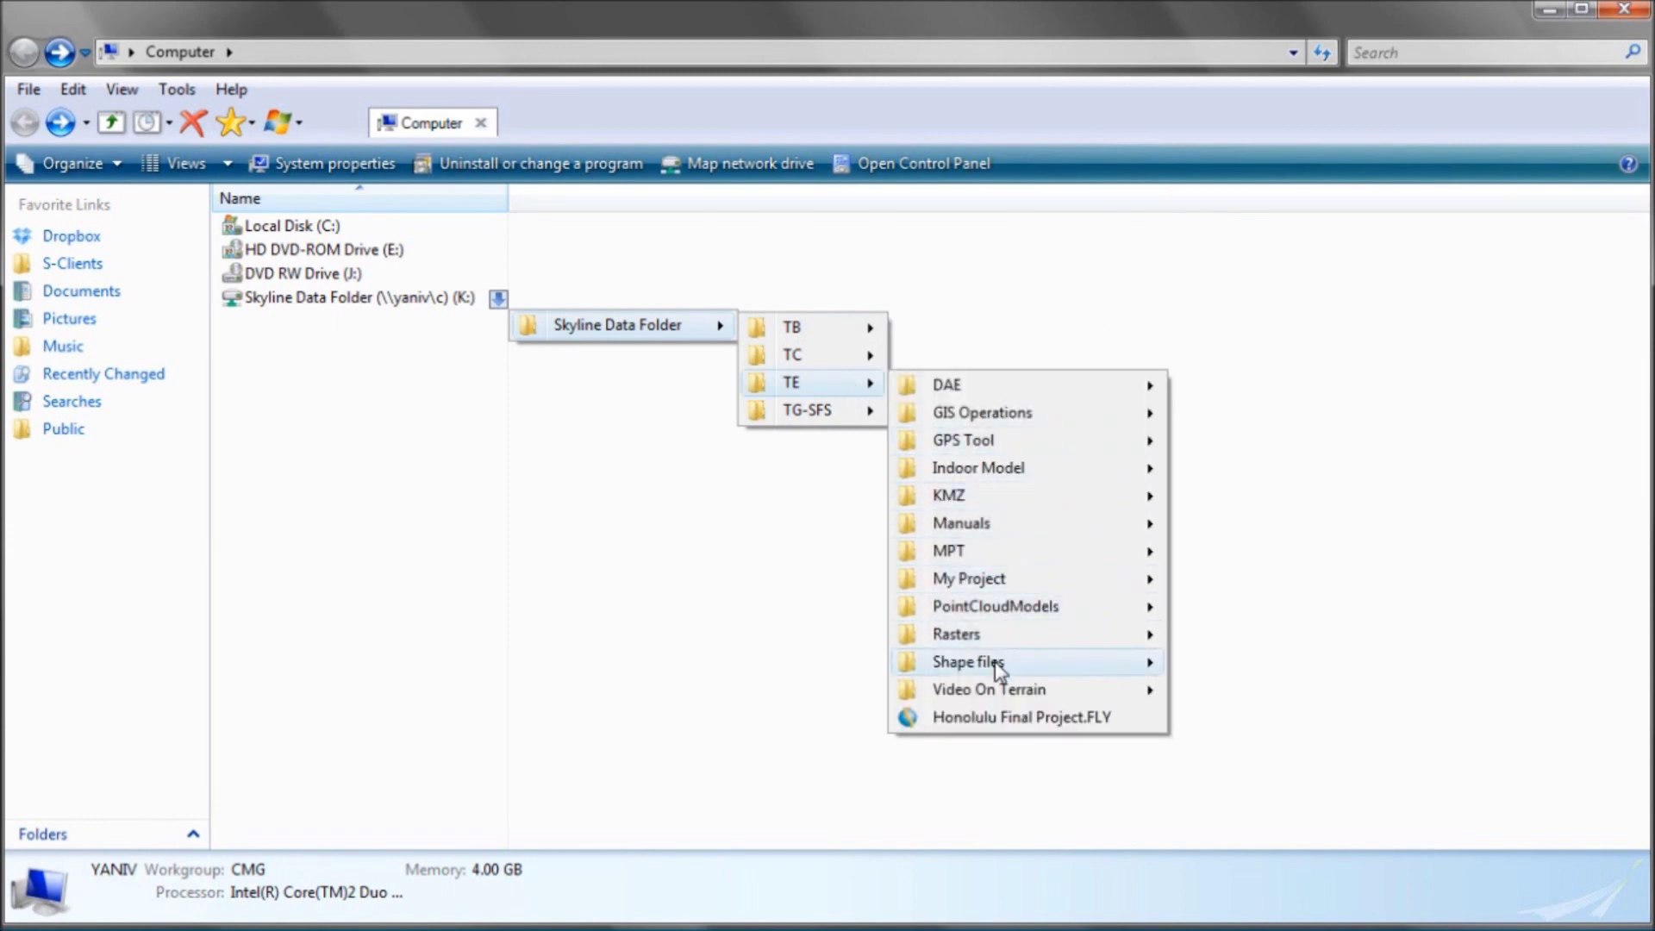
pyautogui.moveTo(993, 666)
pyautogui.moveTo(1243, 668)
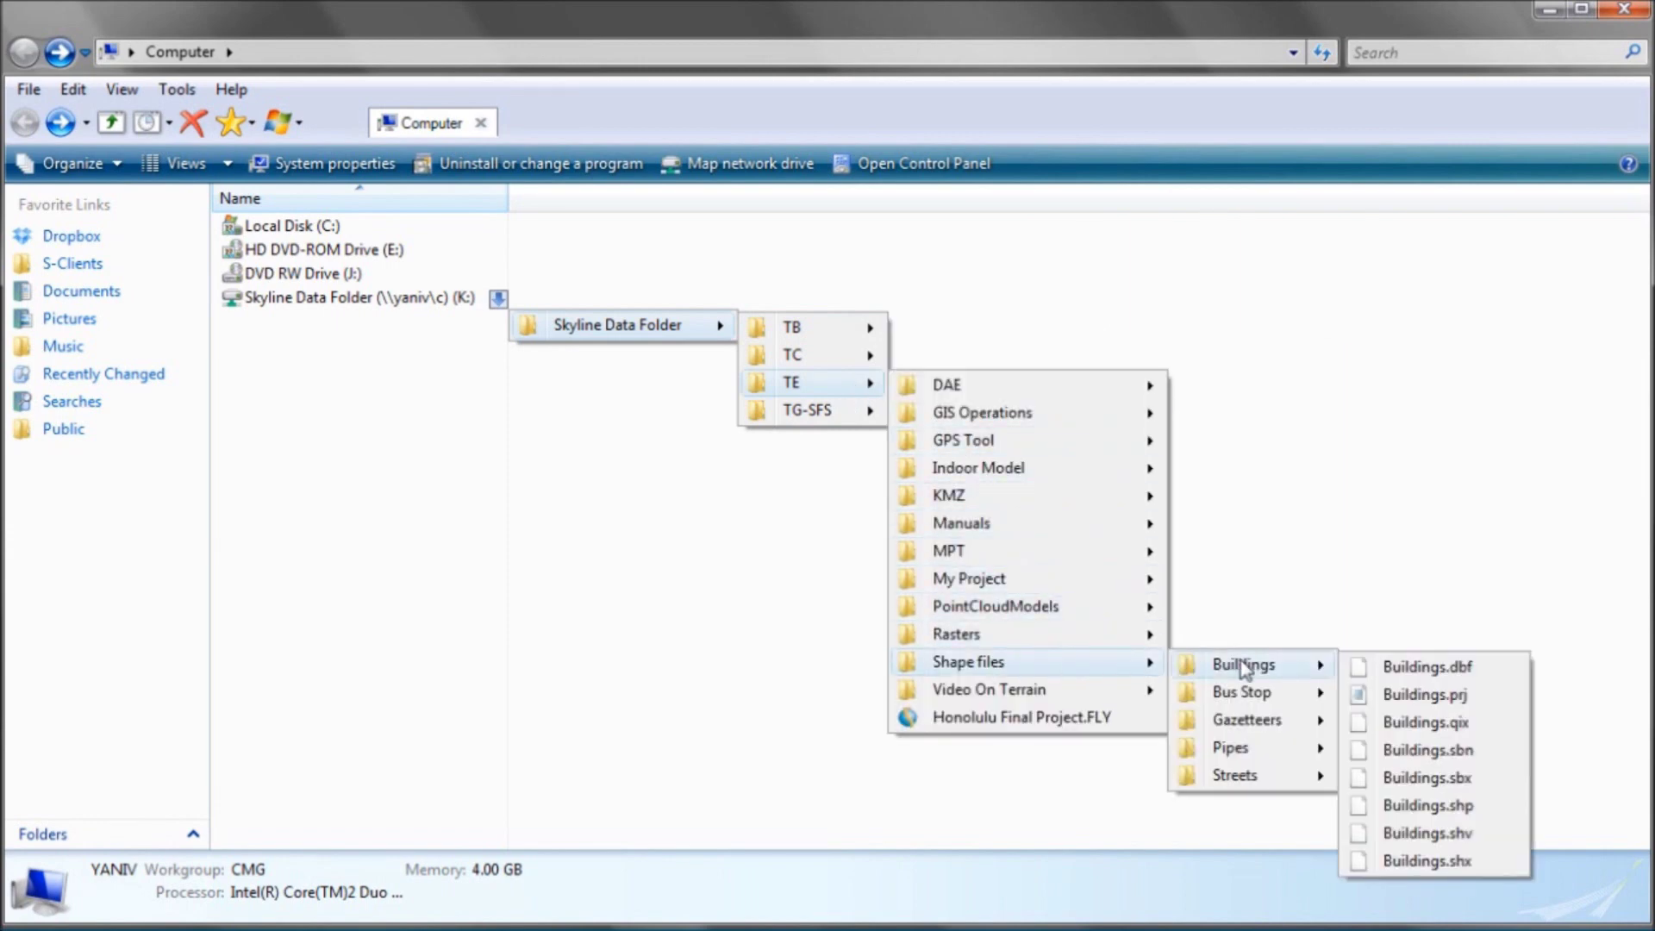
pyautogui.moveTo(1000, 528)
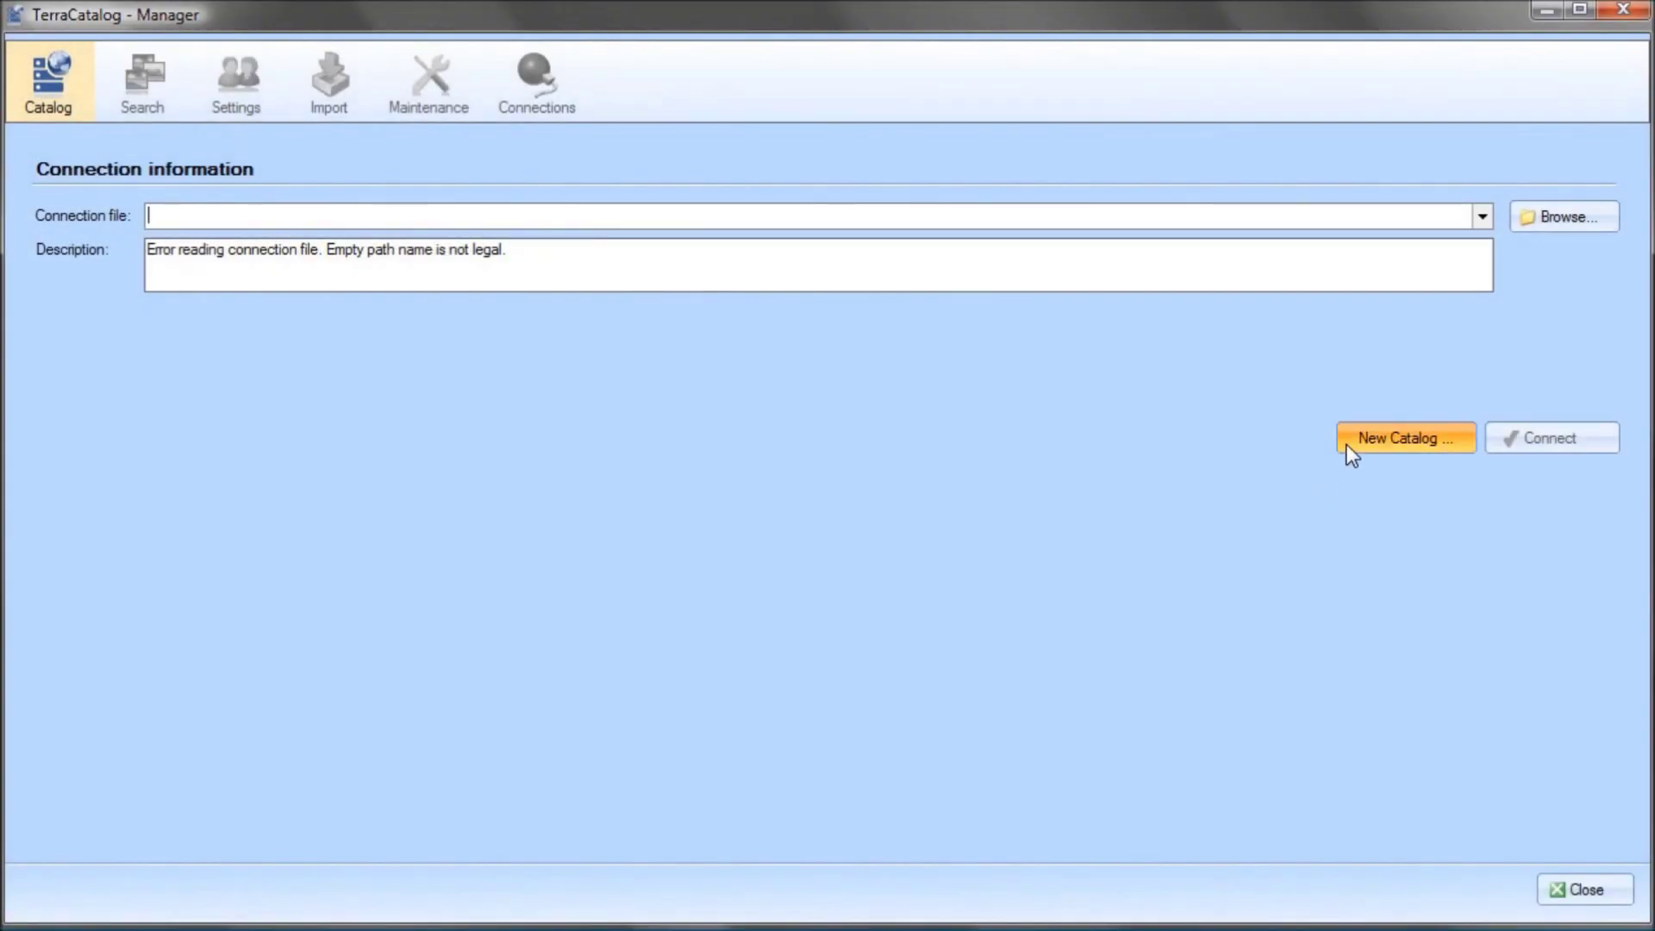
# Start a new catalog with File storage as its database type
pyautogui.click(1347, 443)
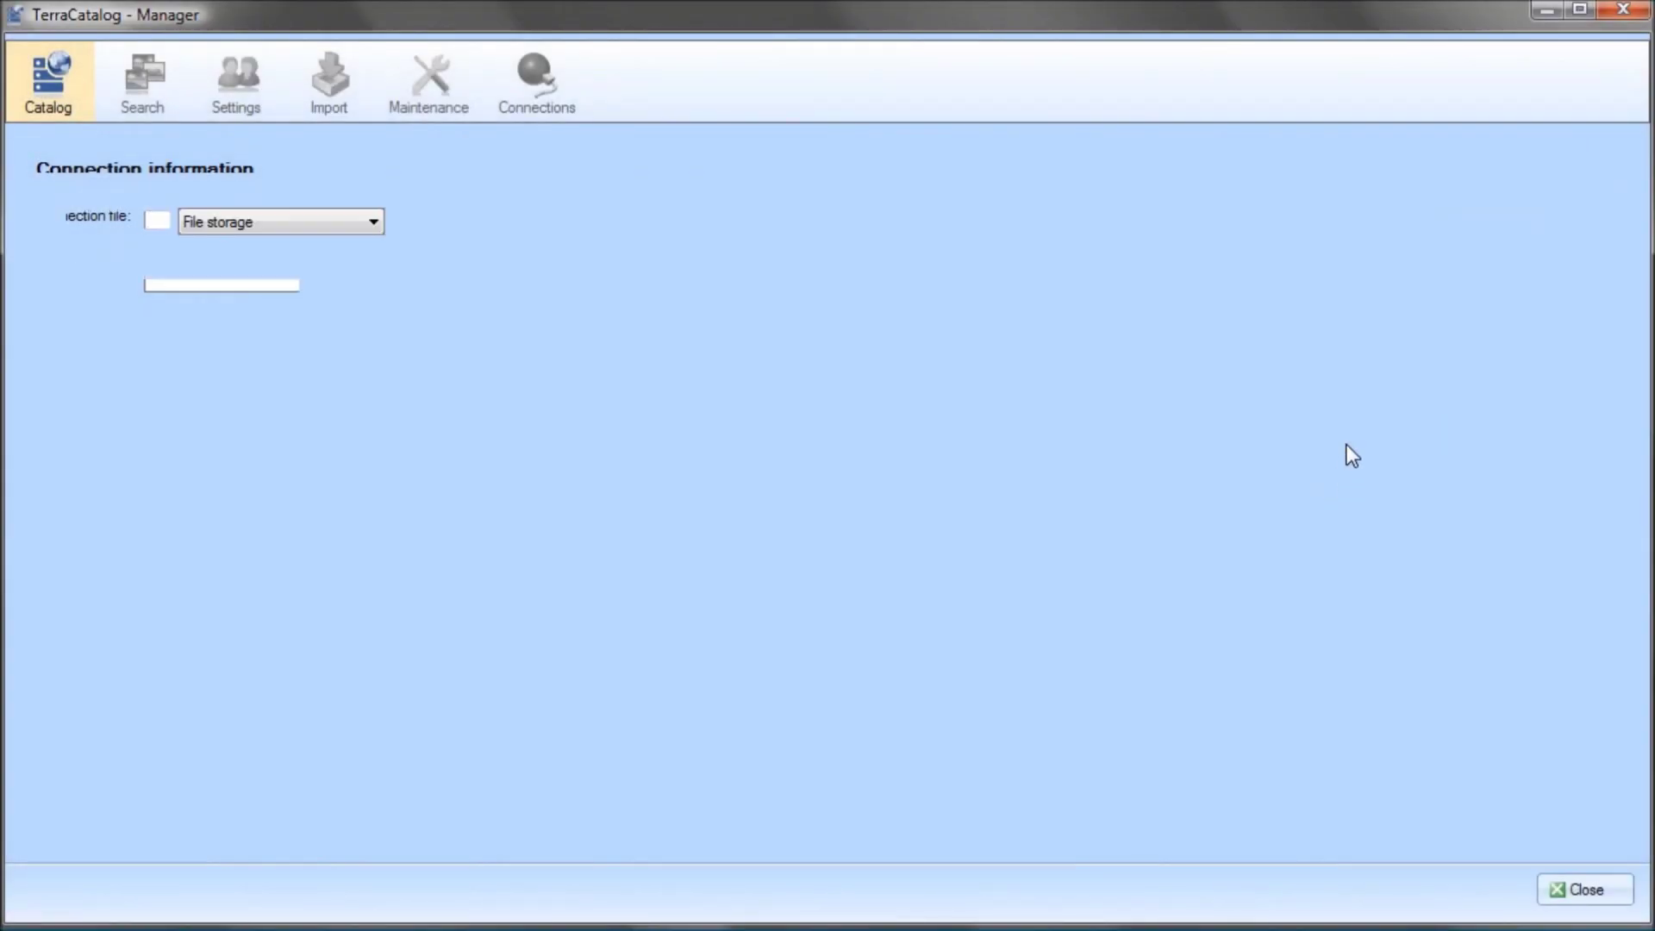
pyautogui.click(374, 224)
pyautogui.click(343, 244)
pyautogui.click(373, 222)
pyautogui.click(361, 262)
pyautogui.click(371, 229)
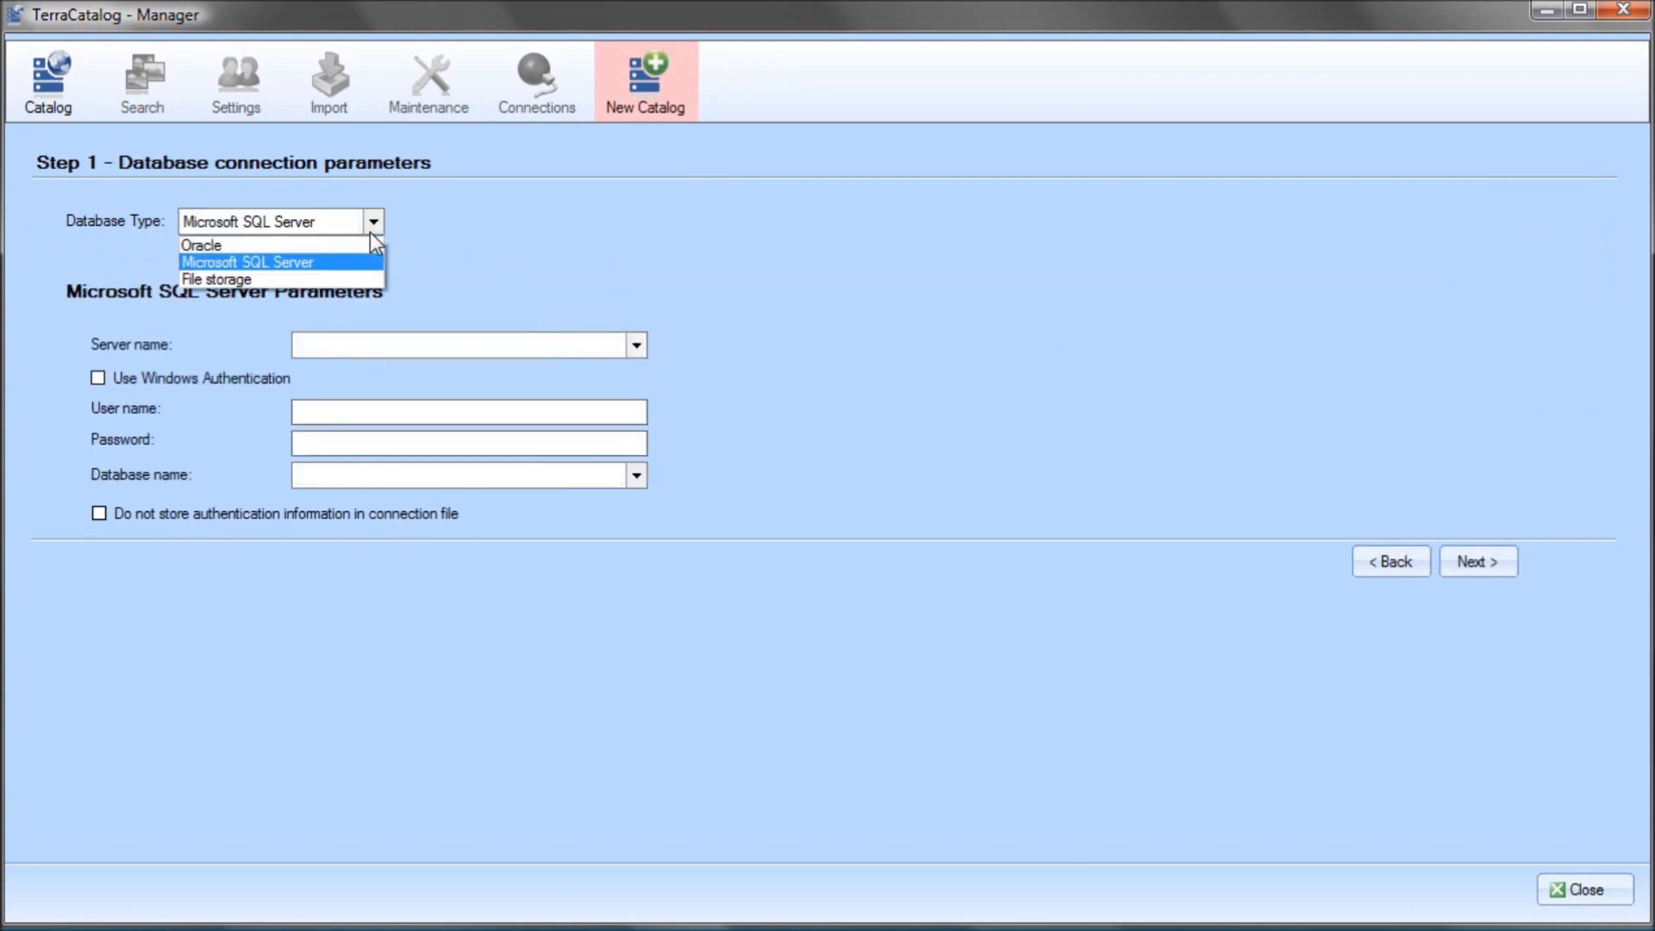
pyautogui.click(338, 274)
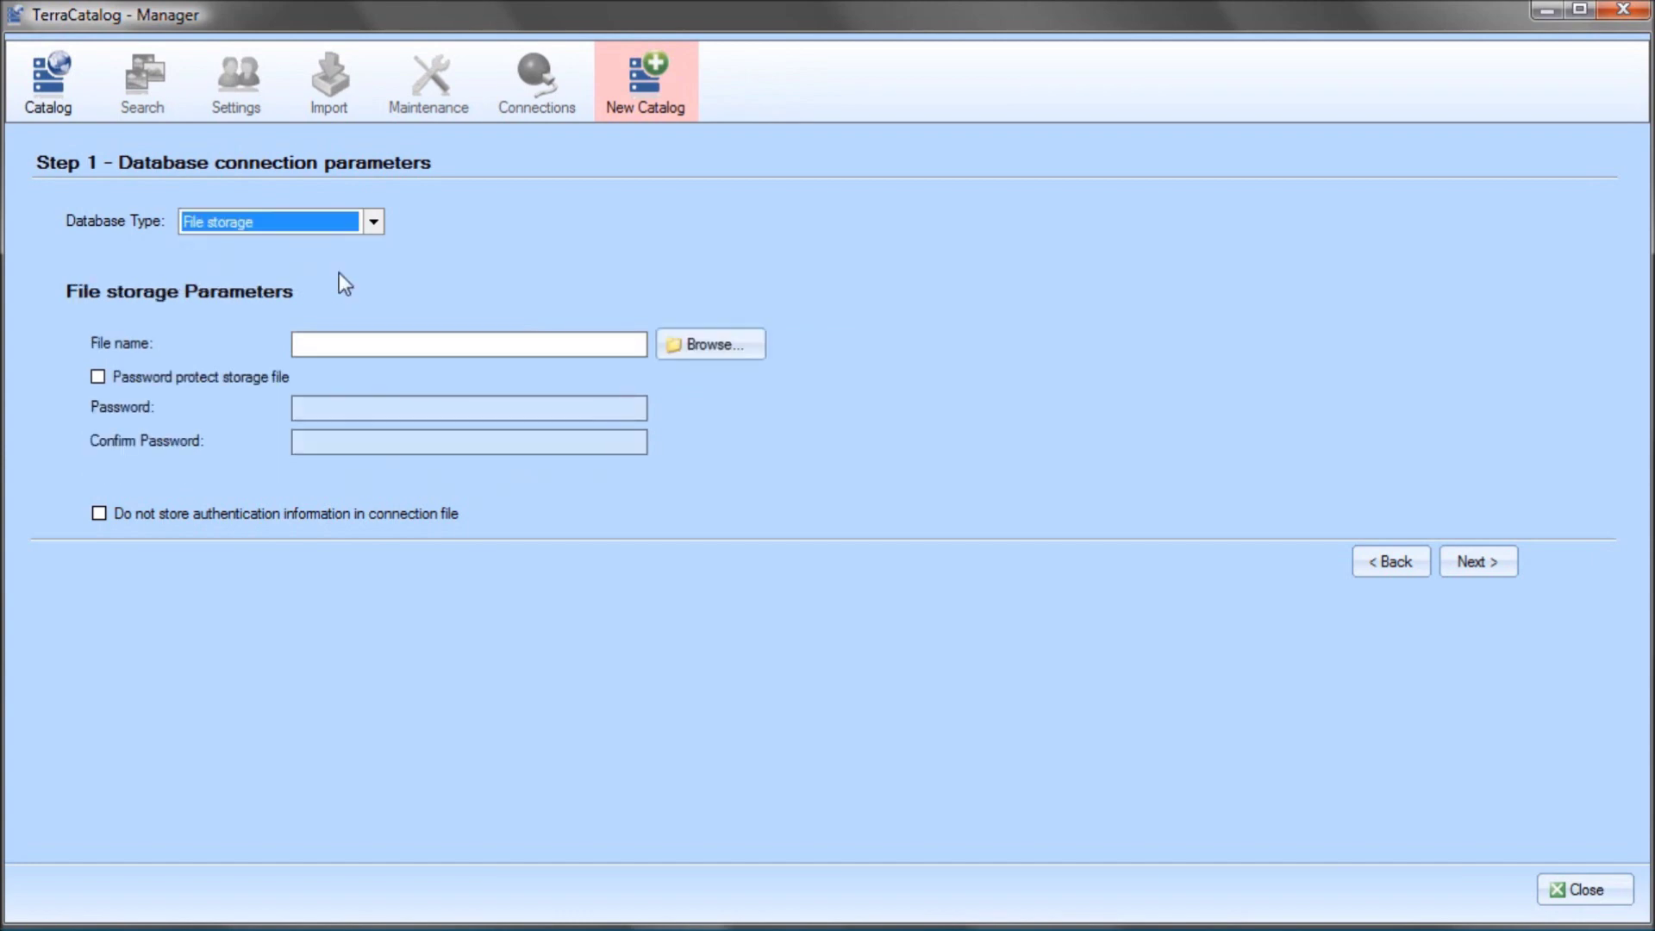
# Save it as Catalog.sdf in TC\MyCatalog, create the catalog, and accept importing local resources
pyautogui.click(695, 343)
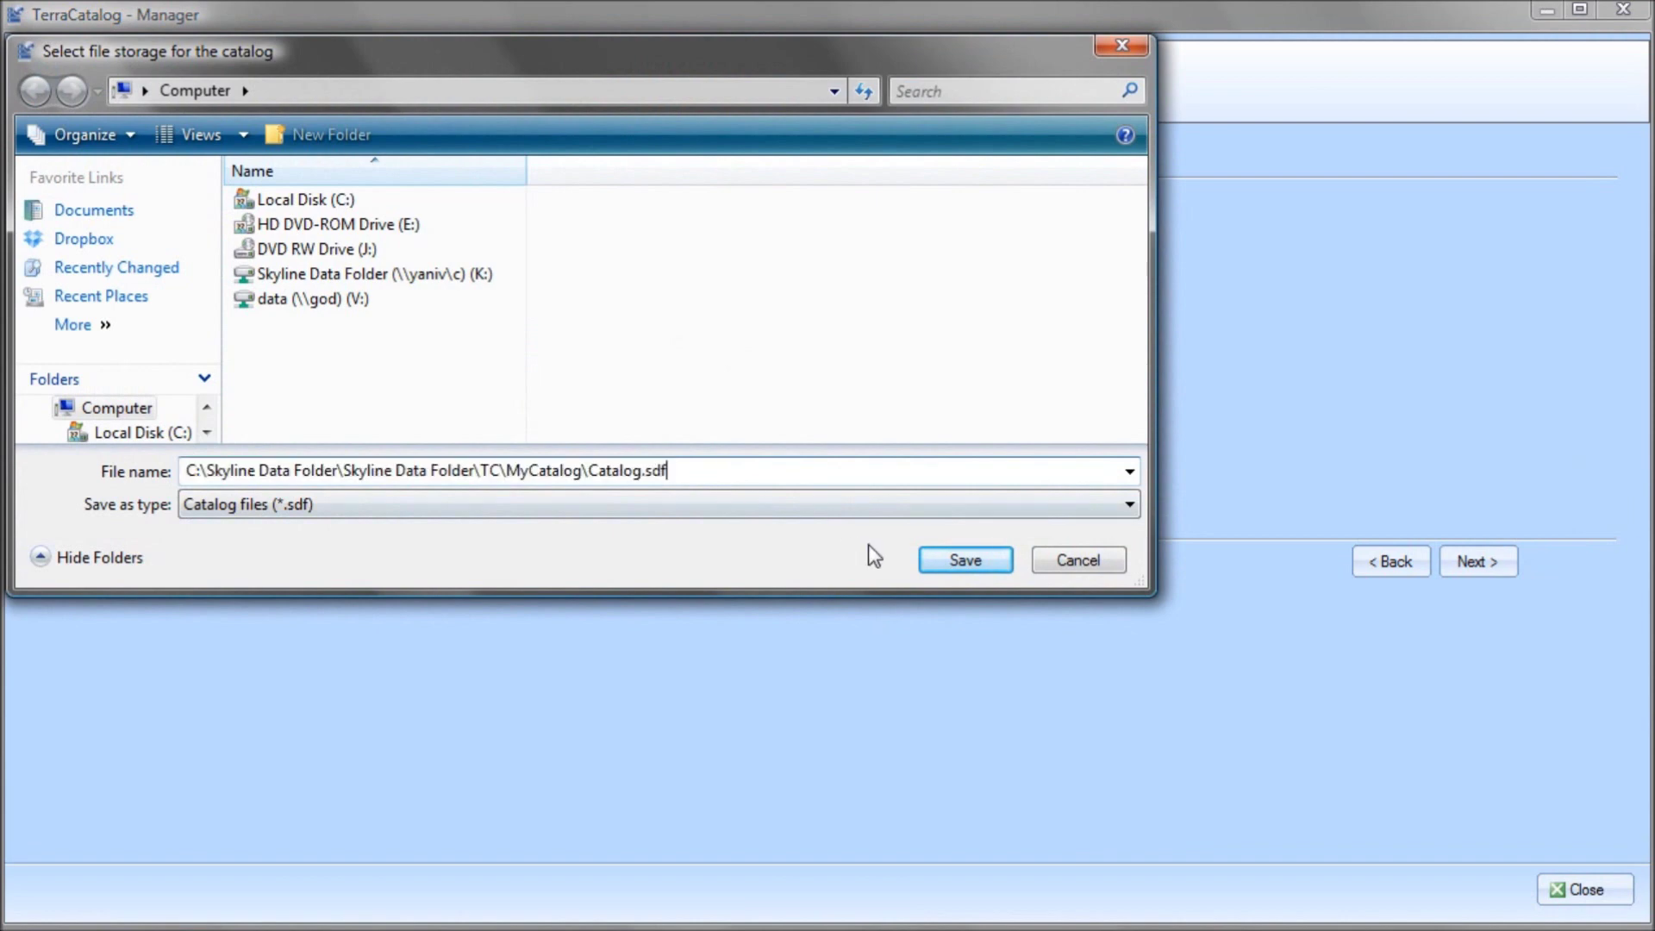
pyautogui.click(998, 567)
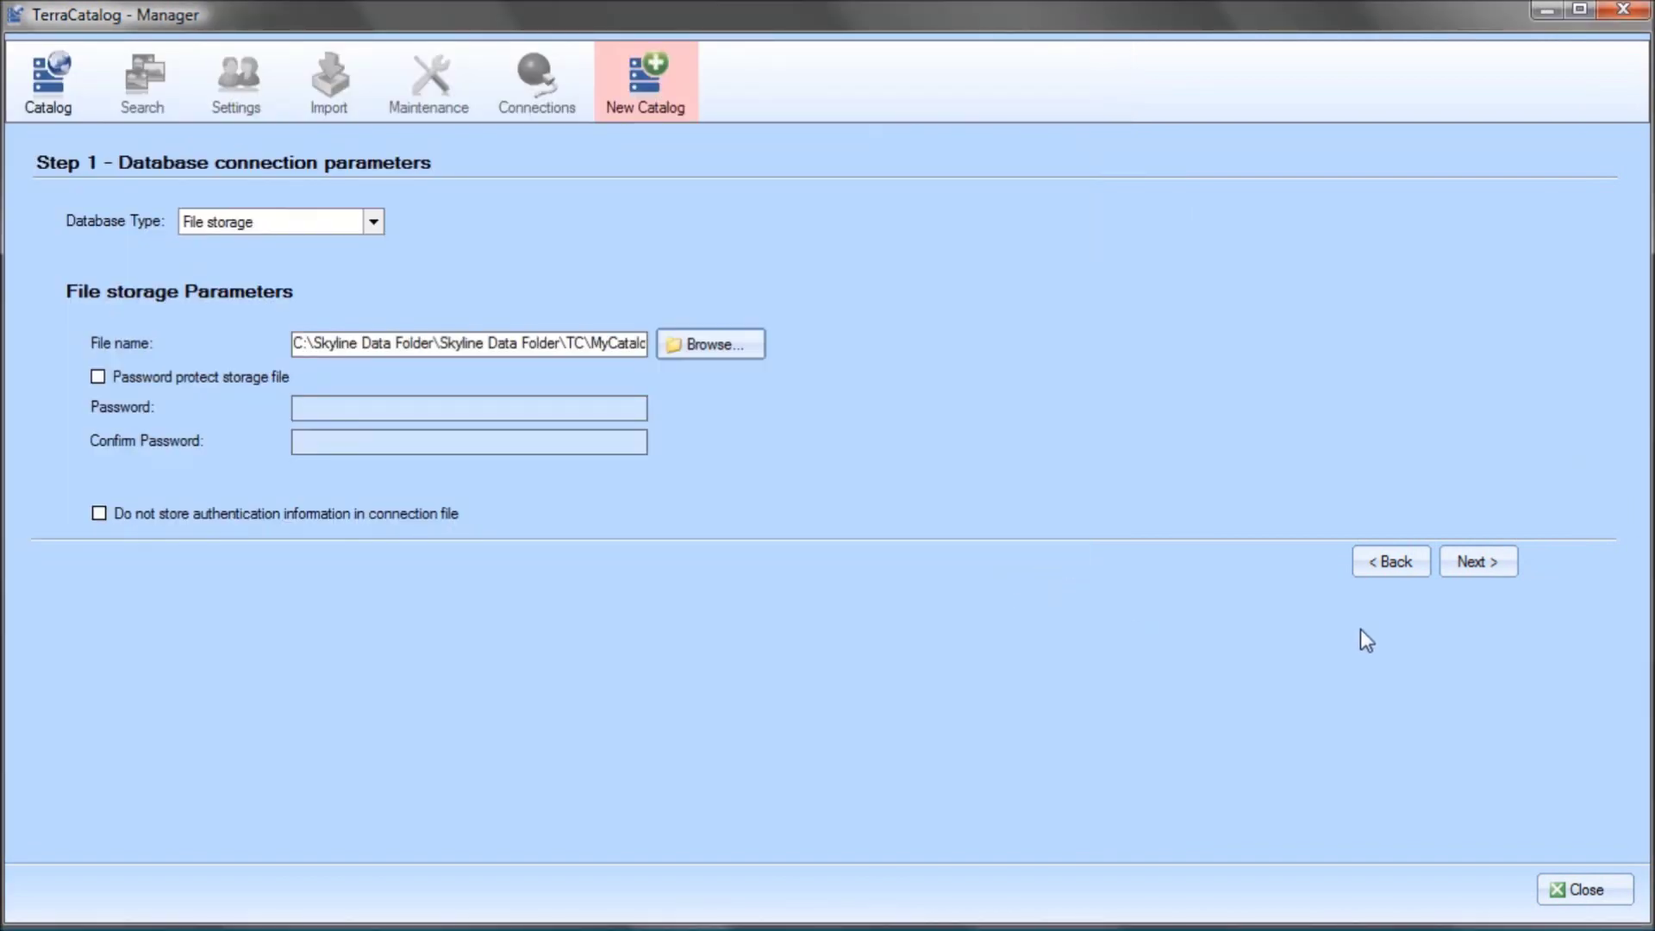
pyautogui.click(1476, 571)
pyautogui.click(1476, 571)
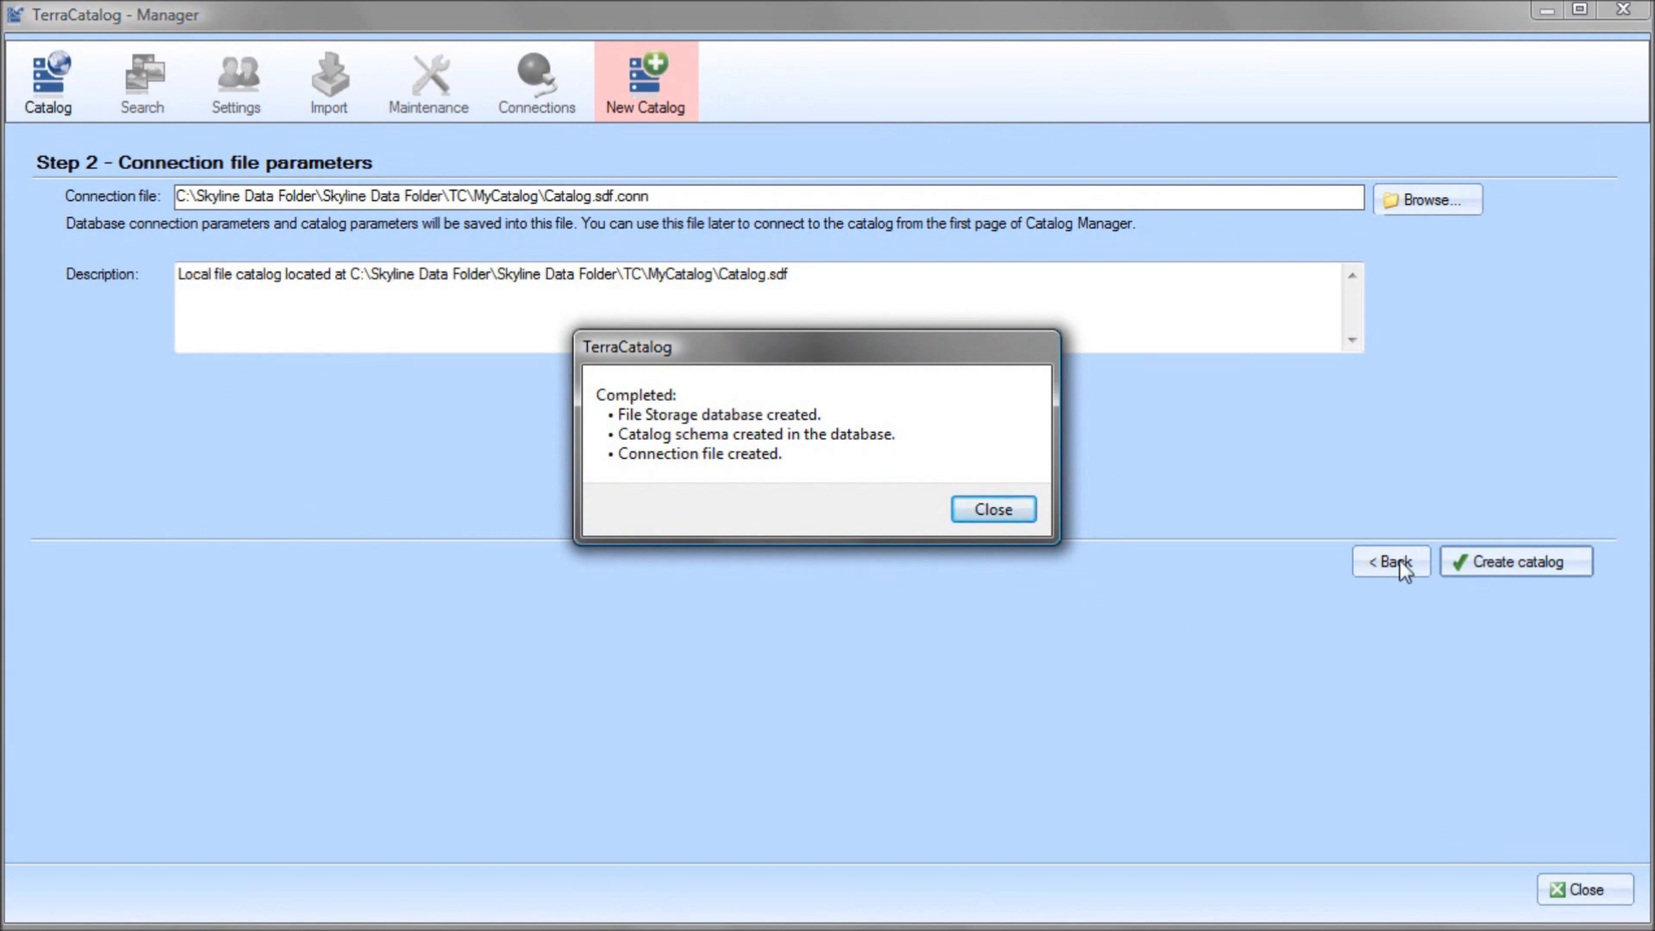
pyautogui.click(1028, 512)
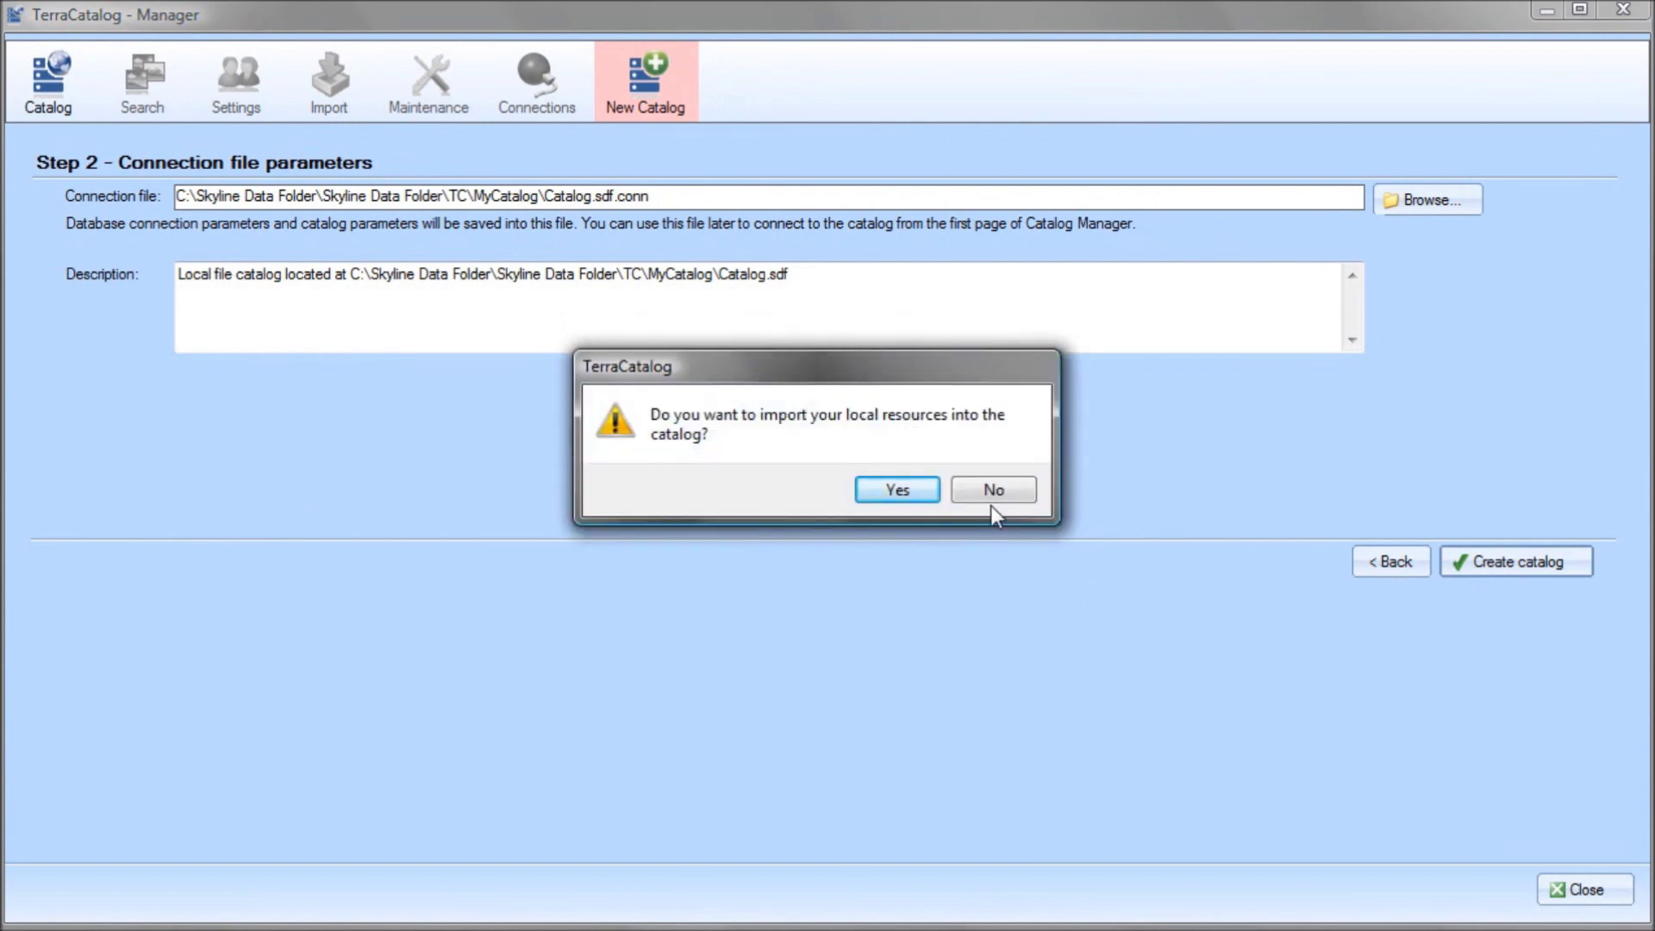
pyautogui.click(924, 494)
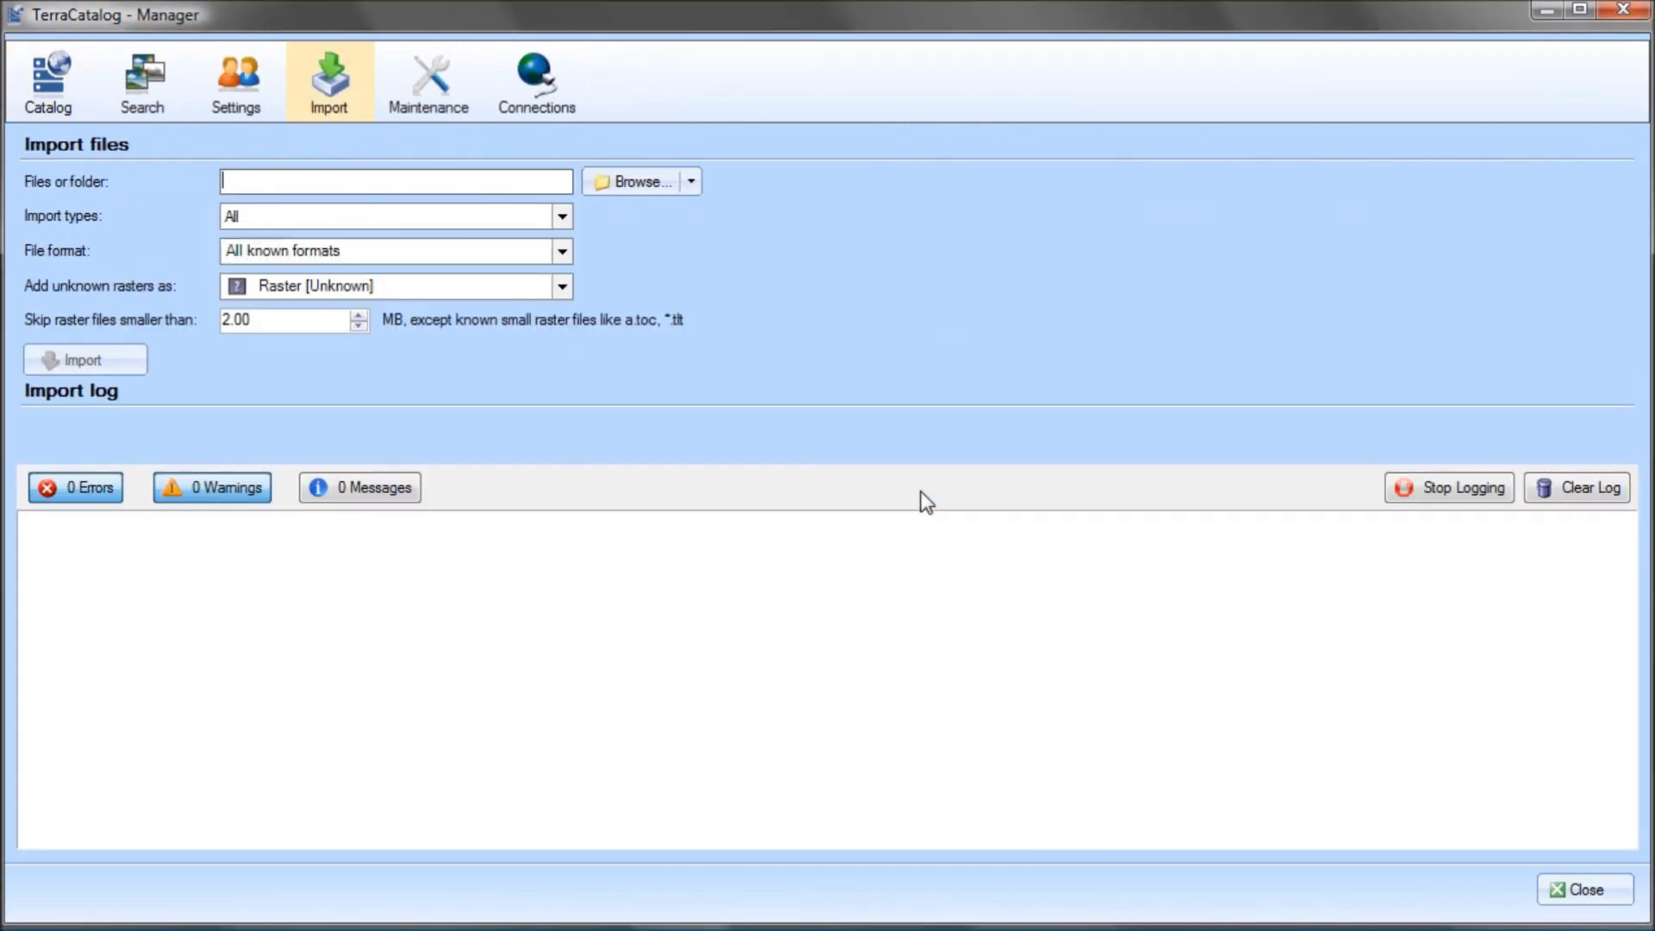
# Choose the Skyline Data Folder (K:) drive as the import source
pyautogui.click(650, 183)
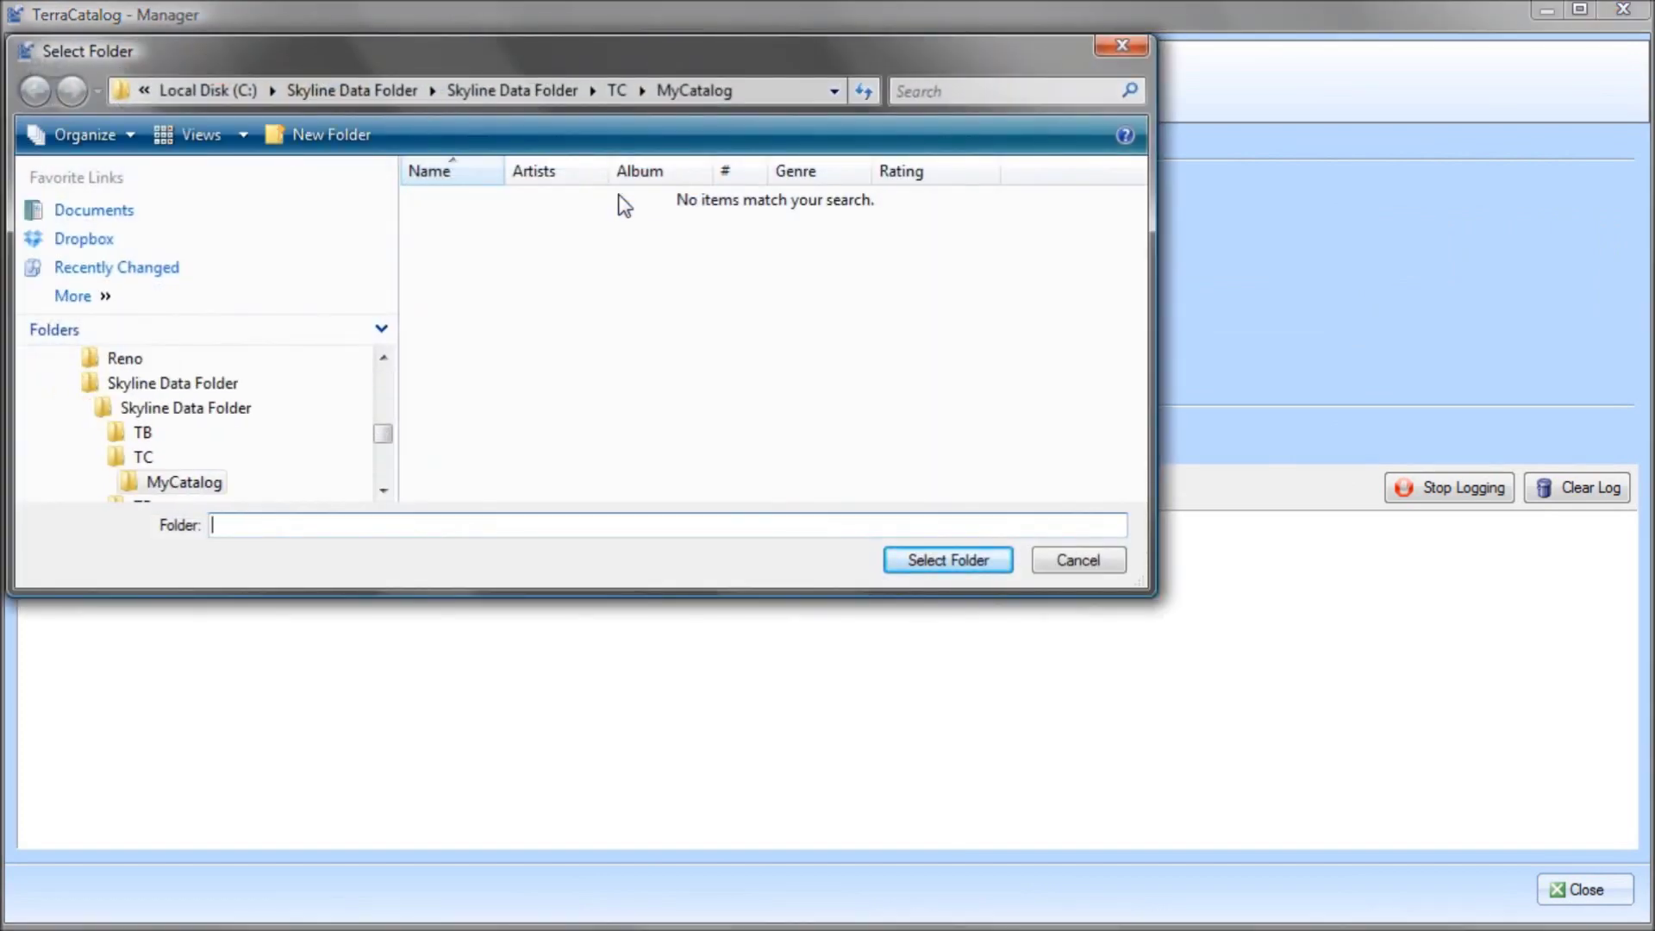
pyautogui.click(82, 296)
pyautogui.click(189, 353)
pyautogui.click(571, 272)
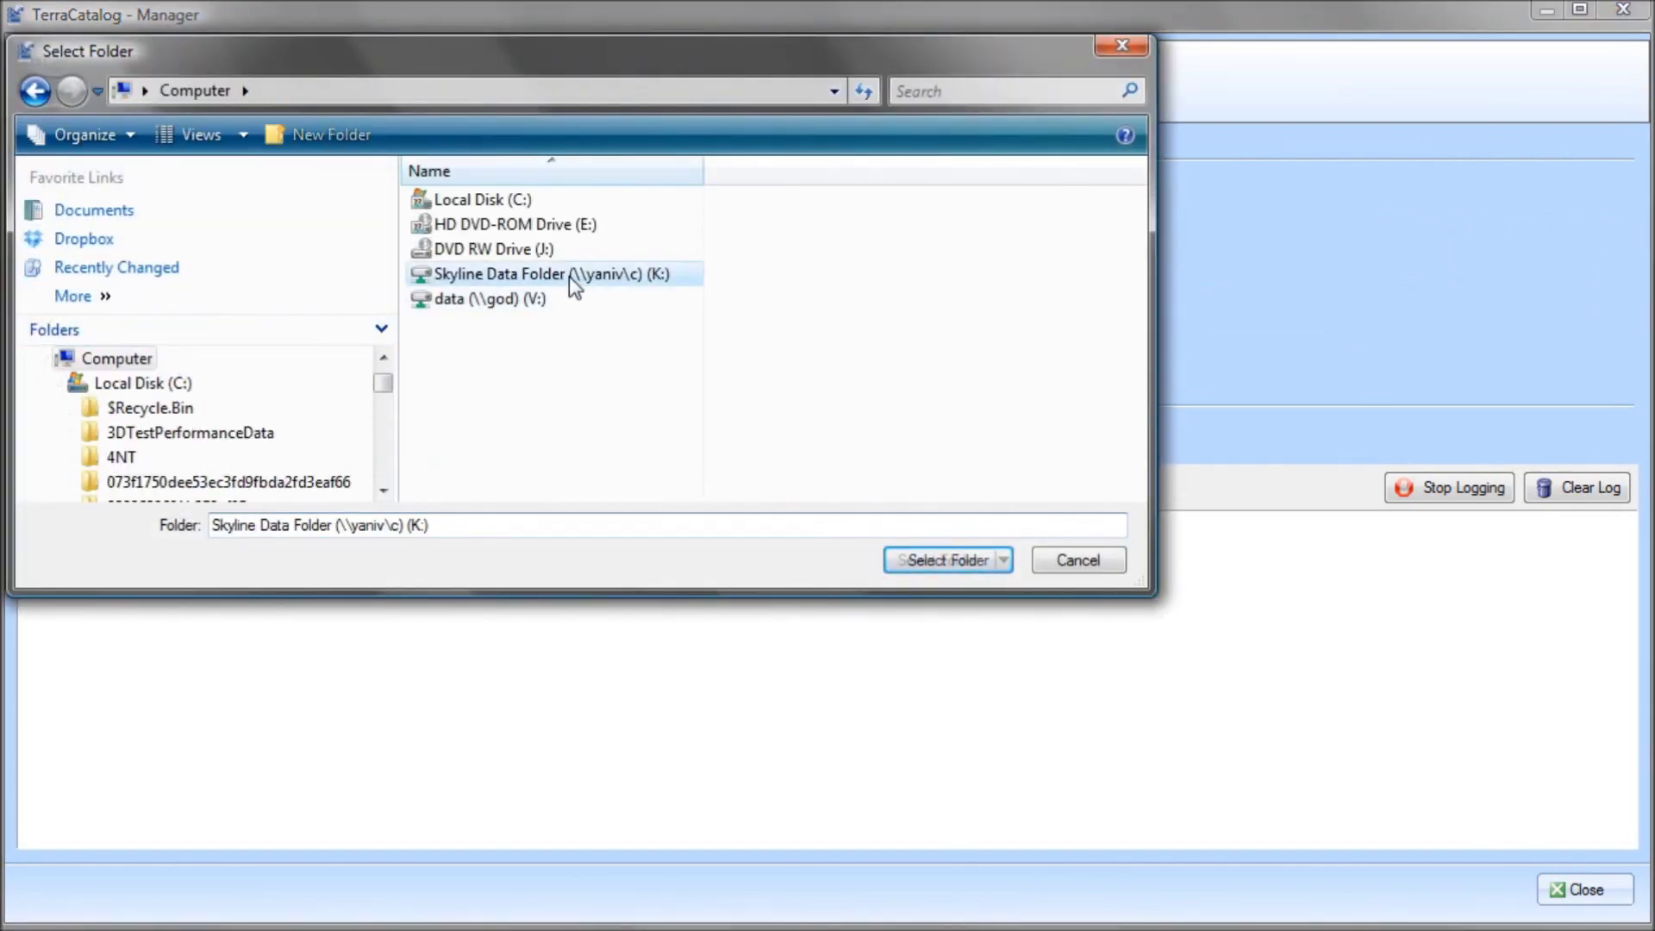
pyautogui.click(936, 566)
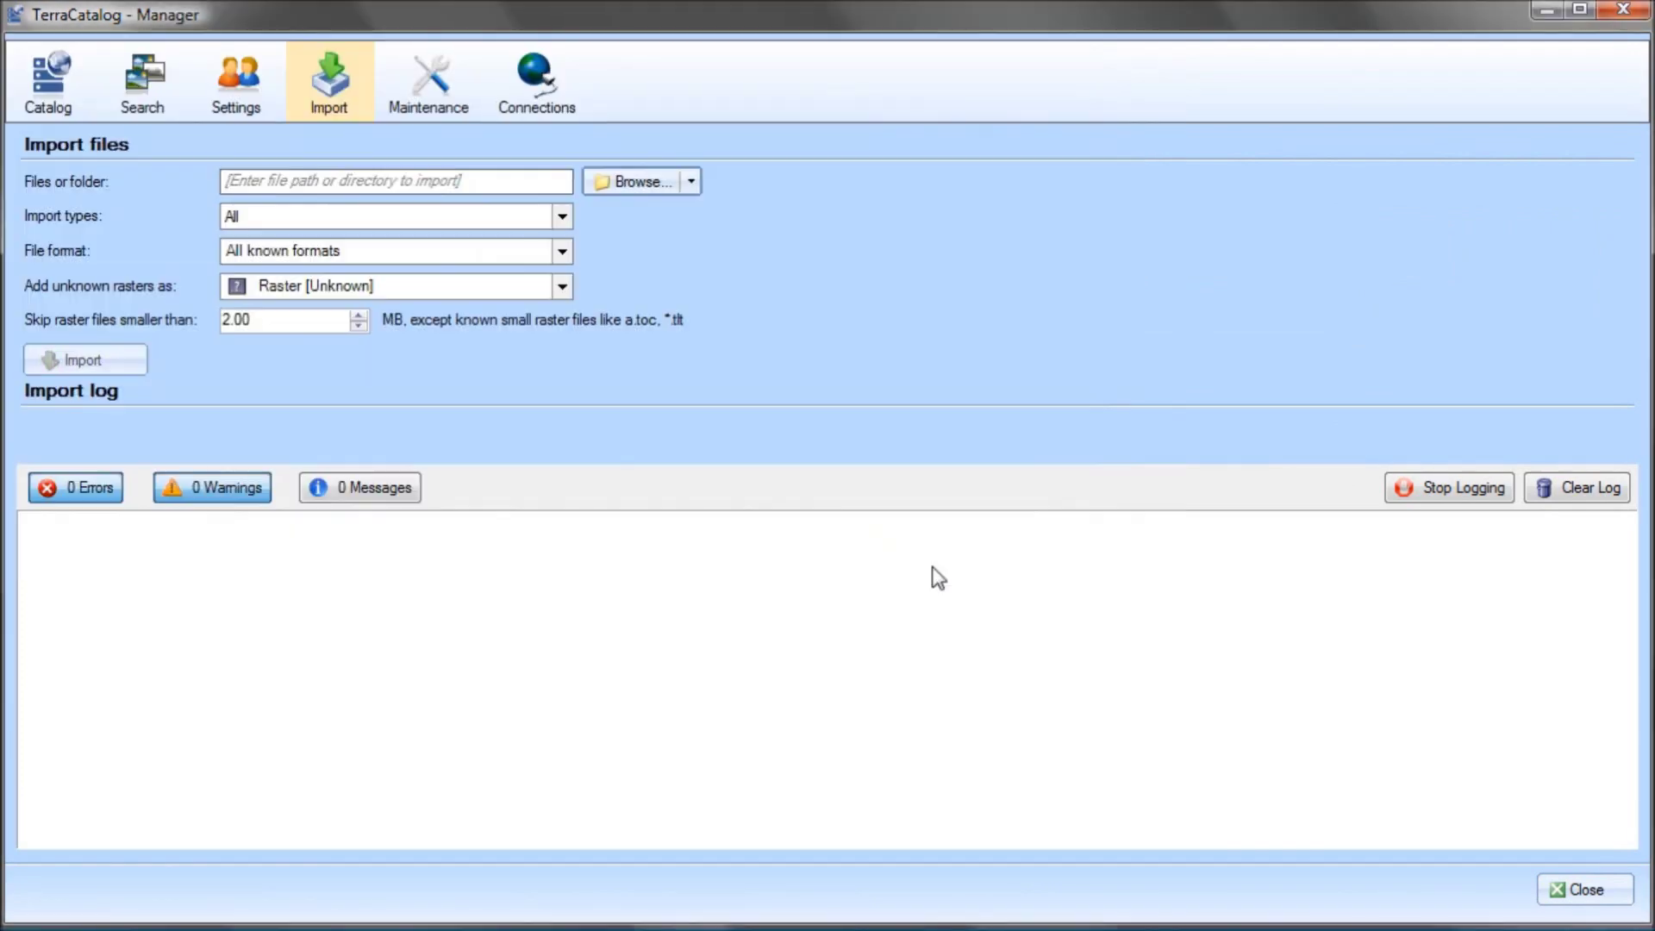
# Import K:\ with types All and All known formats, then review the log and 62 imported files
pyautogui.click(562, 217)
pyautogui.click(567, 216)
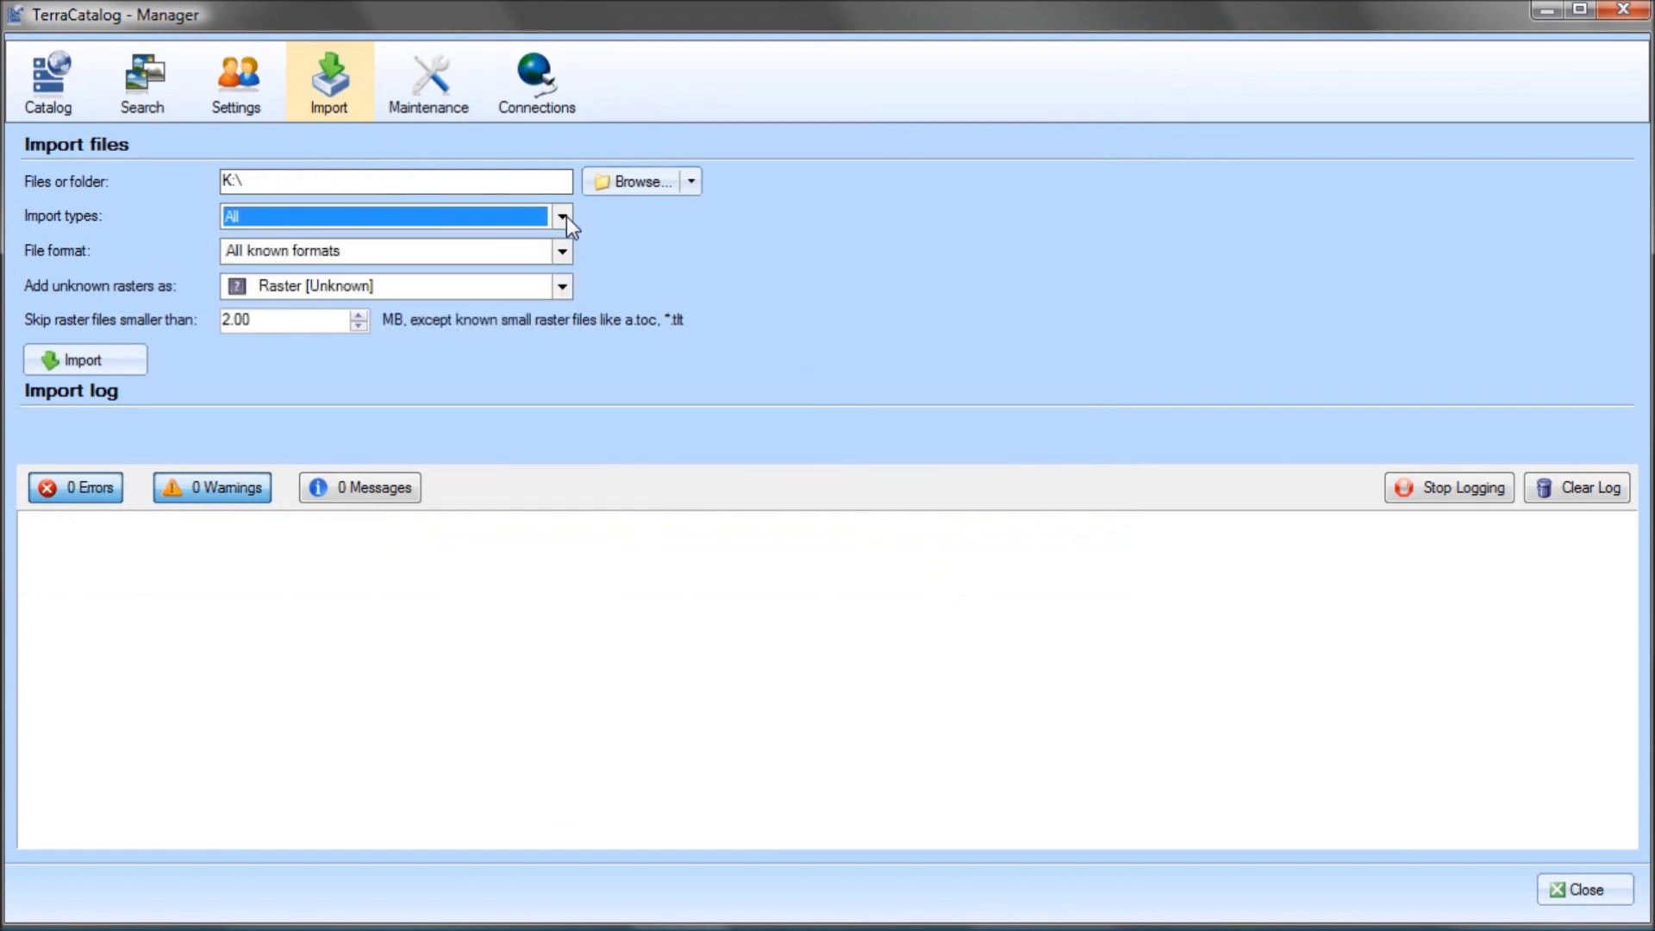
pyautogui.click(562, 250)
pyautogui.moveTo(560, 309); pyautogui.dragTo(582, 654)
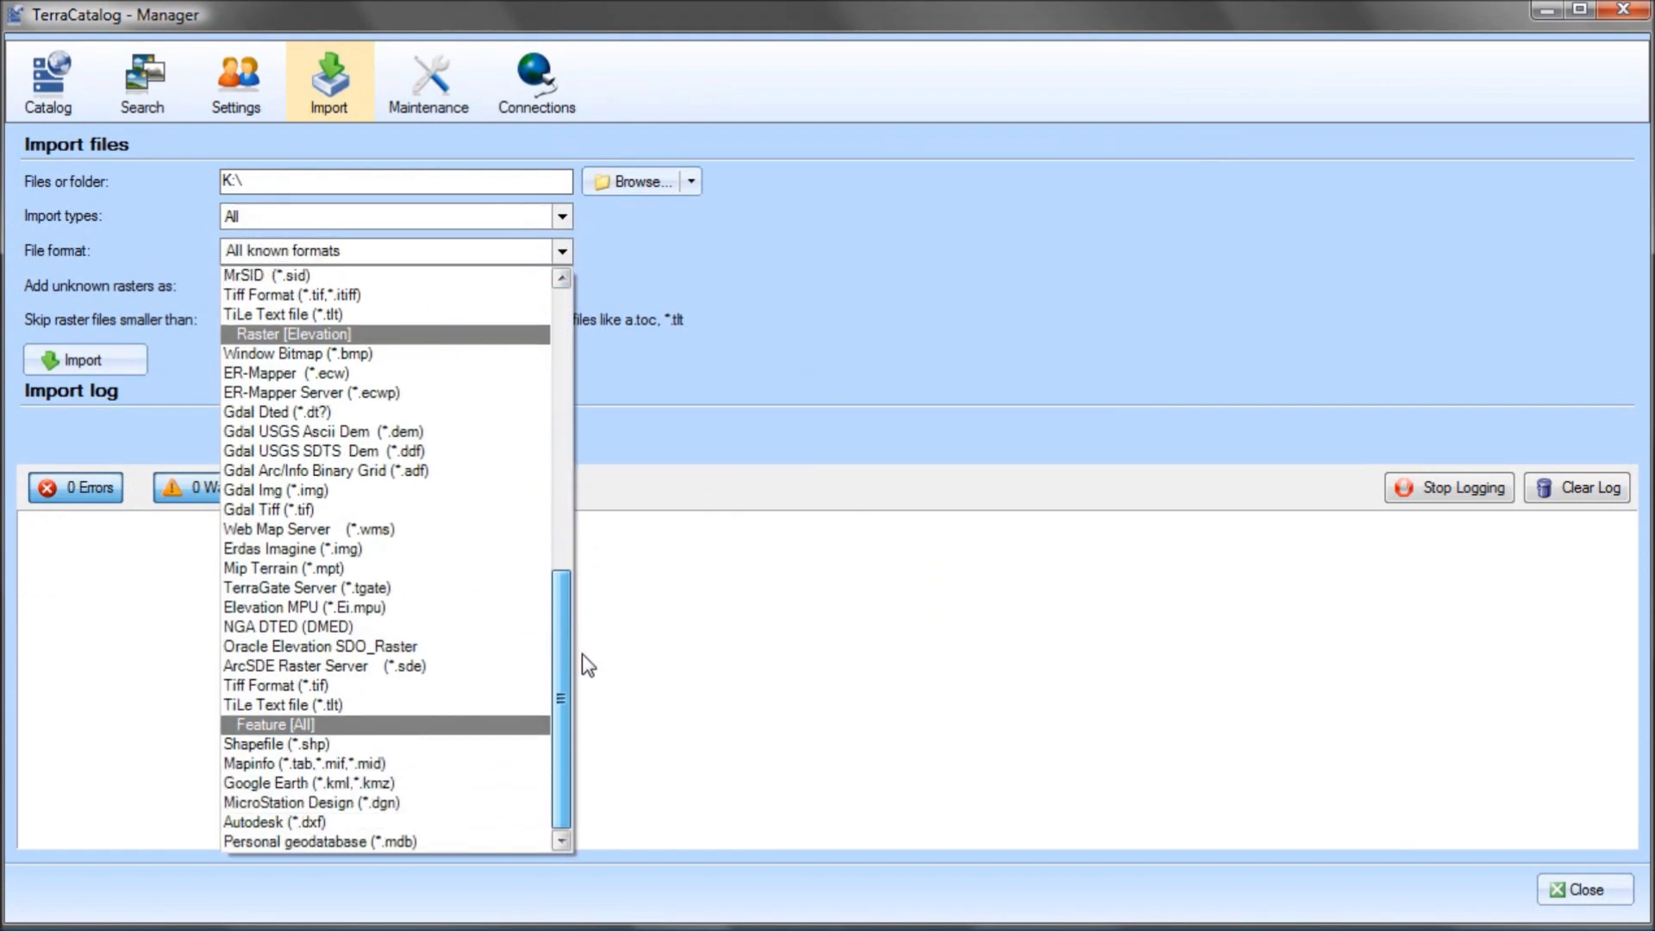
pyautogui.click(788, 362)
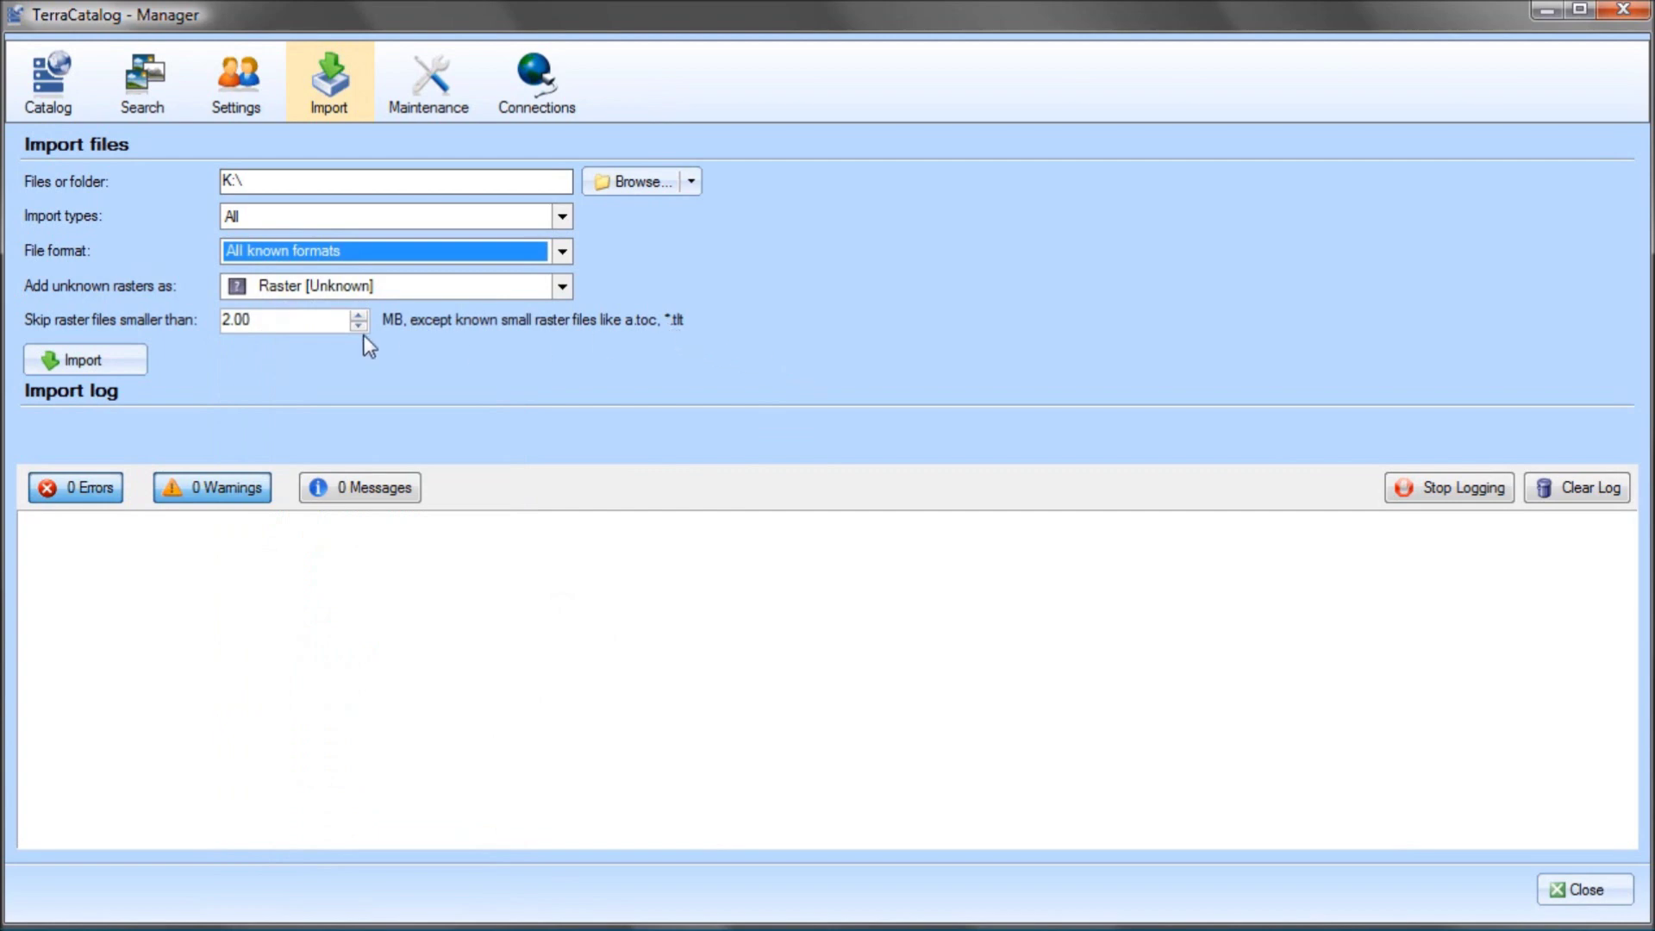
pyautogui.press('Tab')
pyautogui.press('Tab')
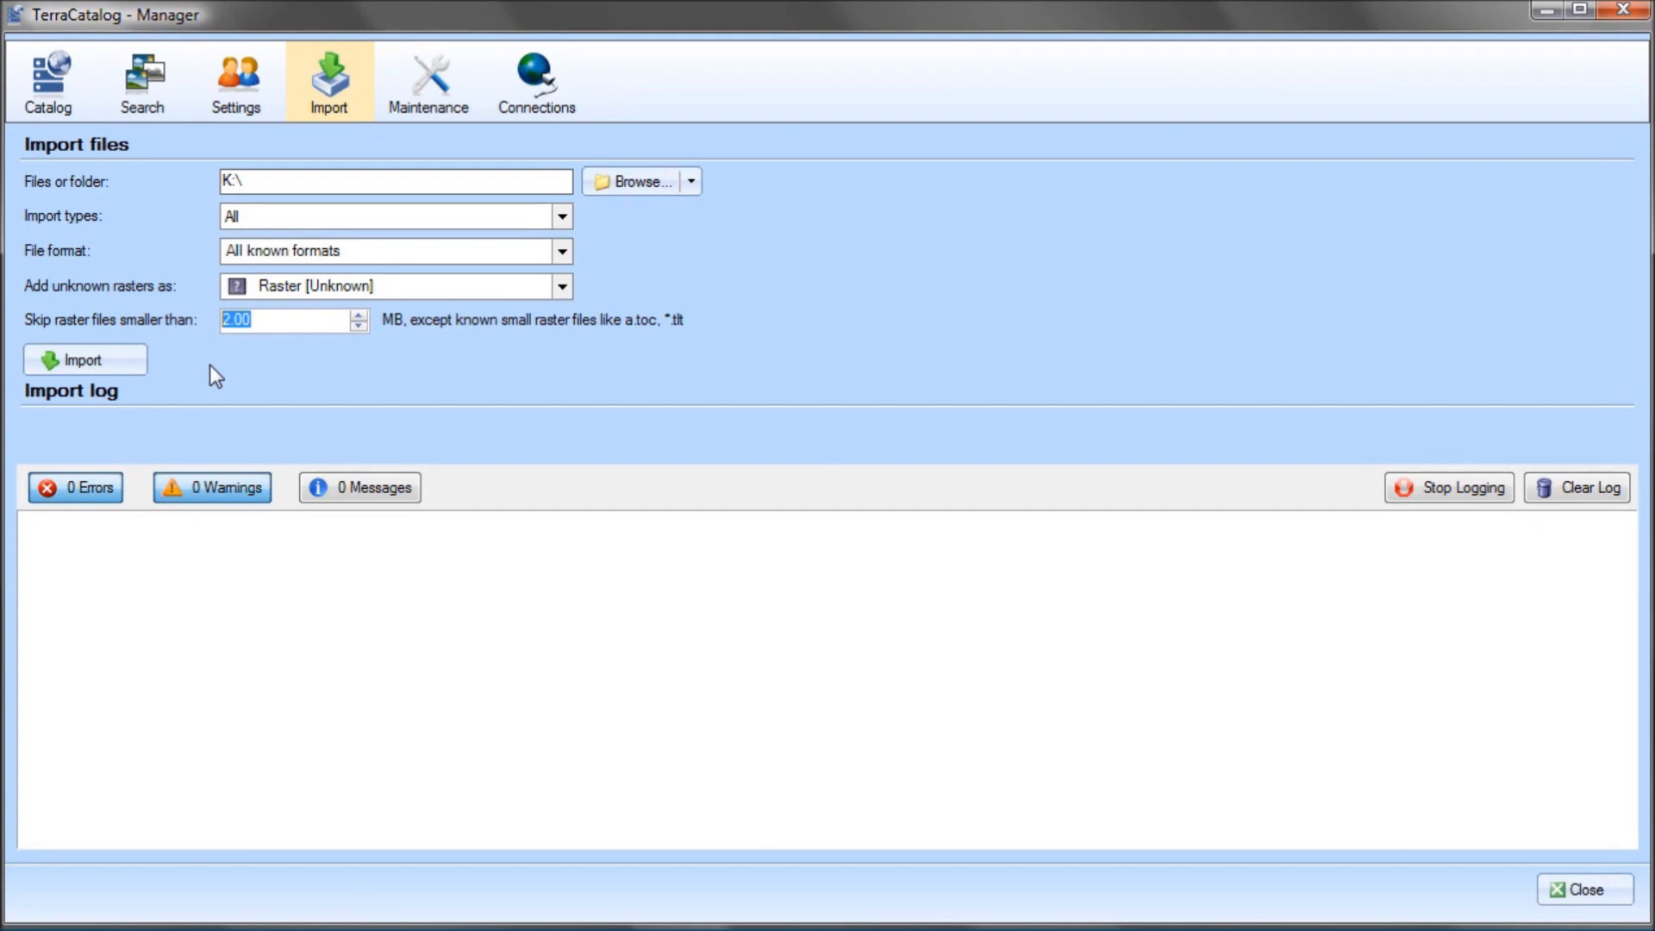
pyautogui.click(139, 362)
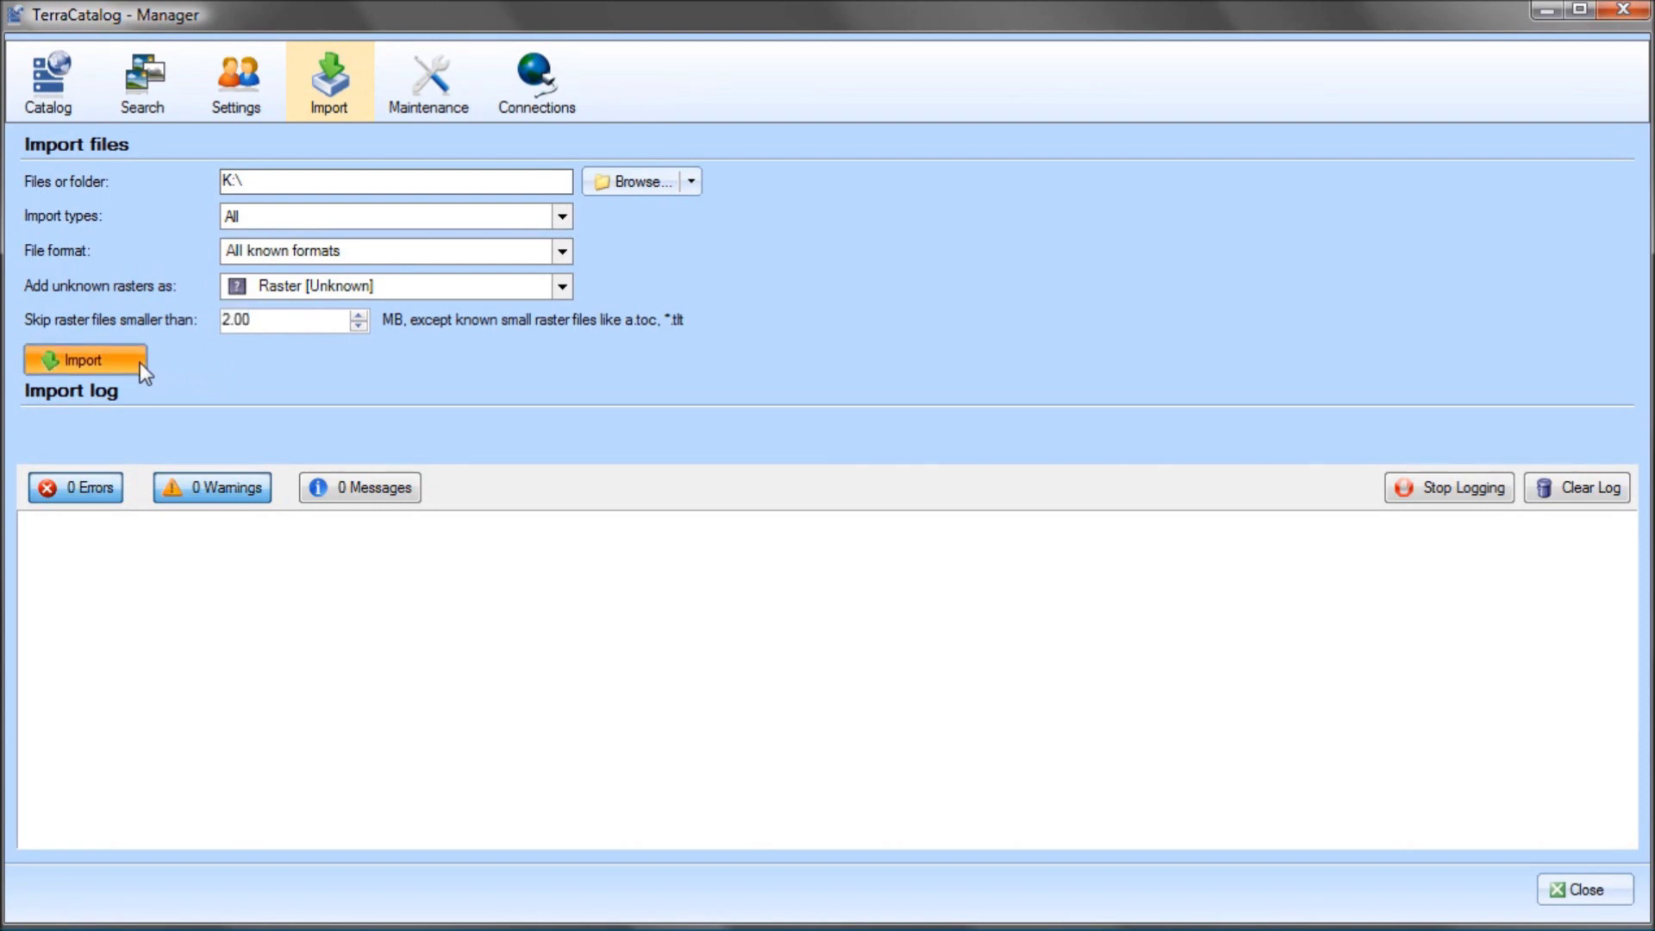
pyautogui.click(395, 499)
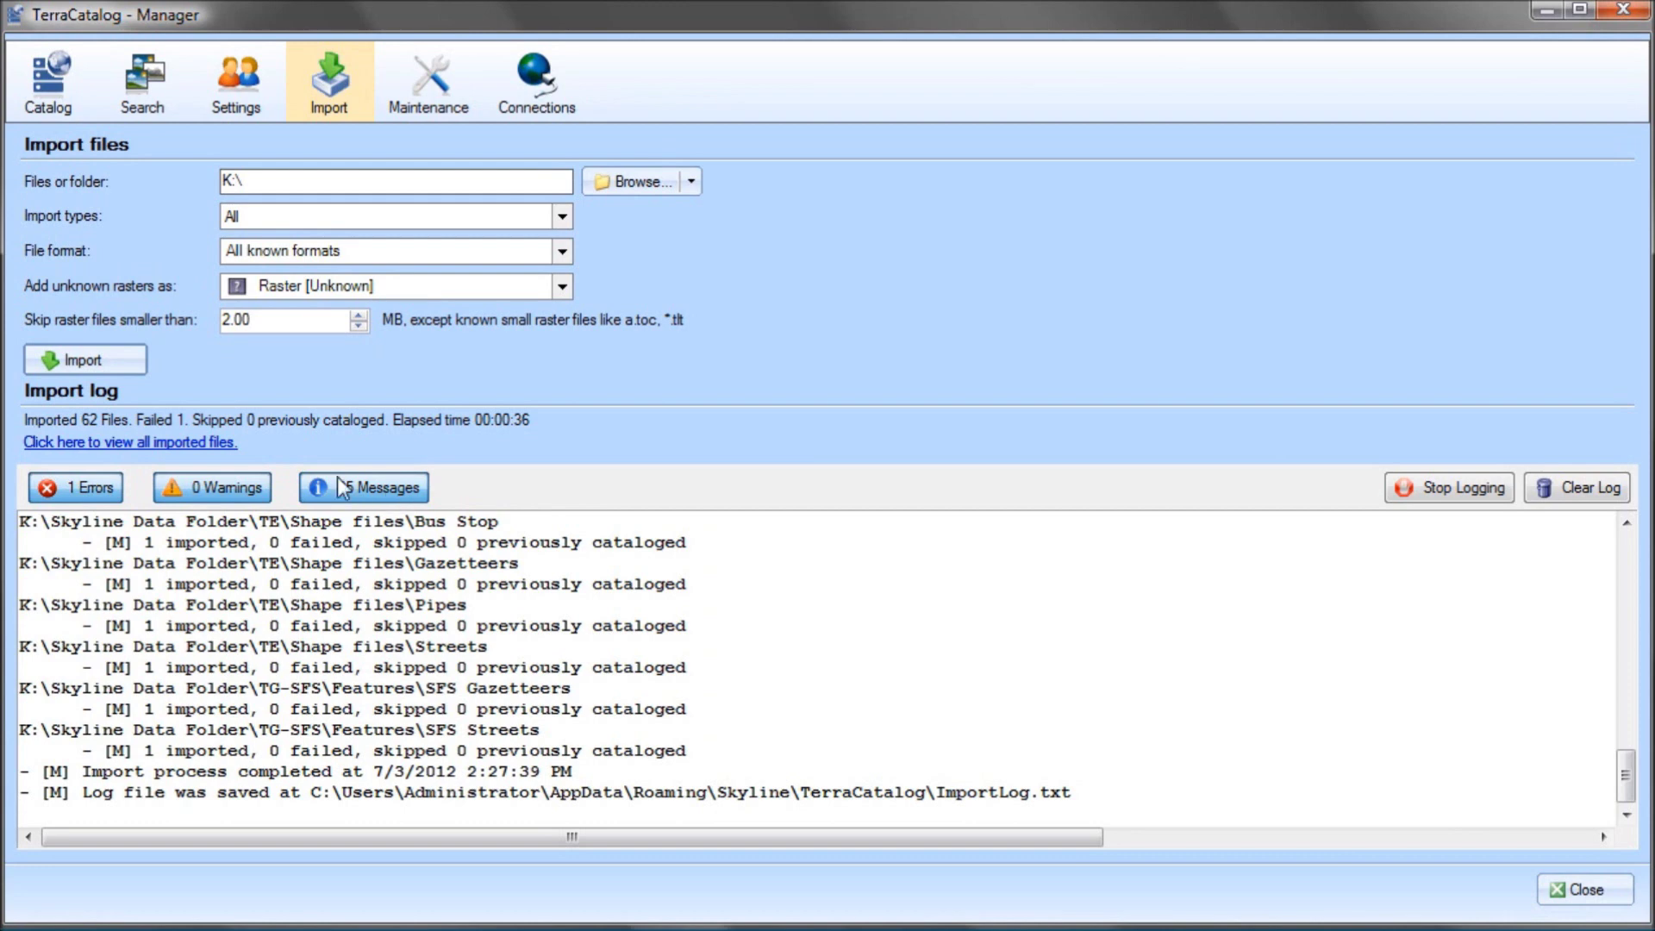
pyautogui.click(211, 444)
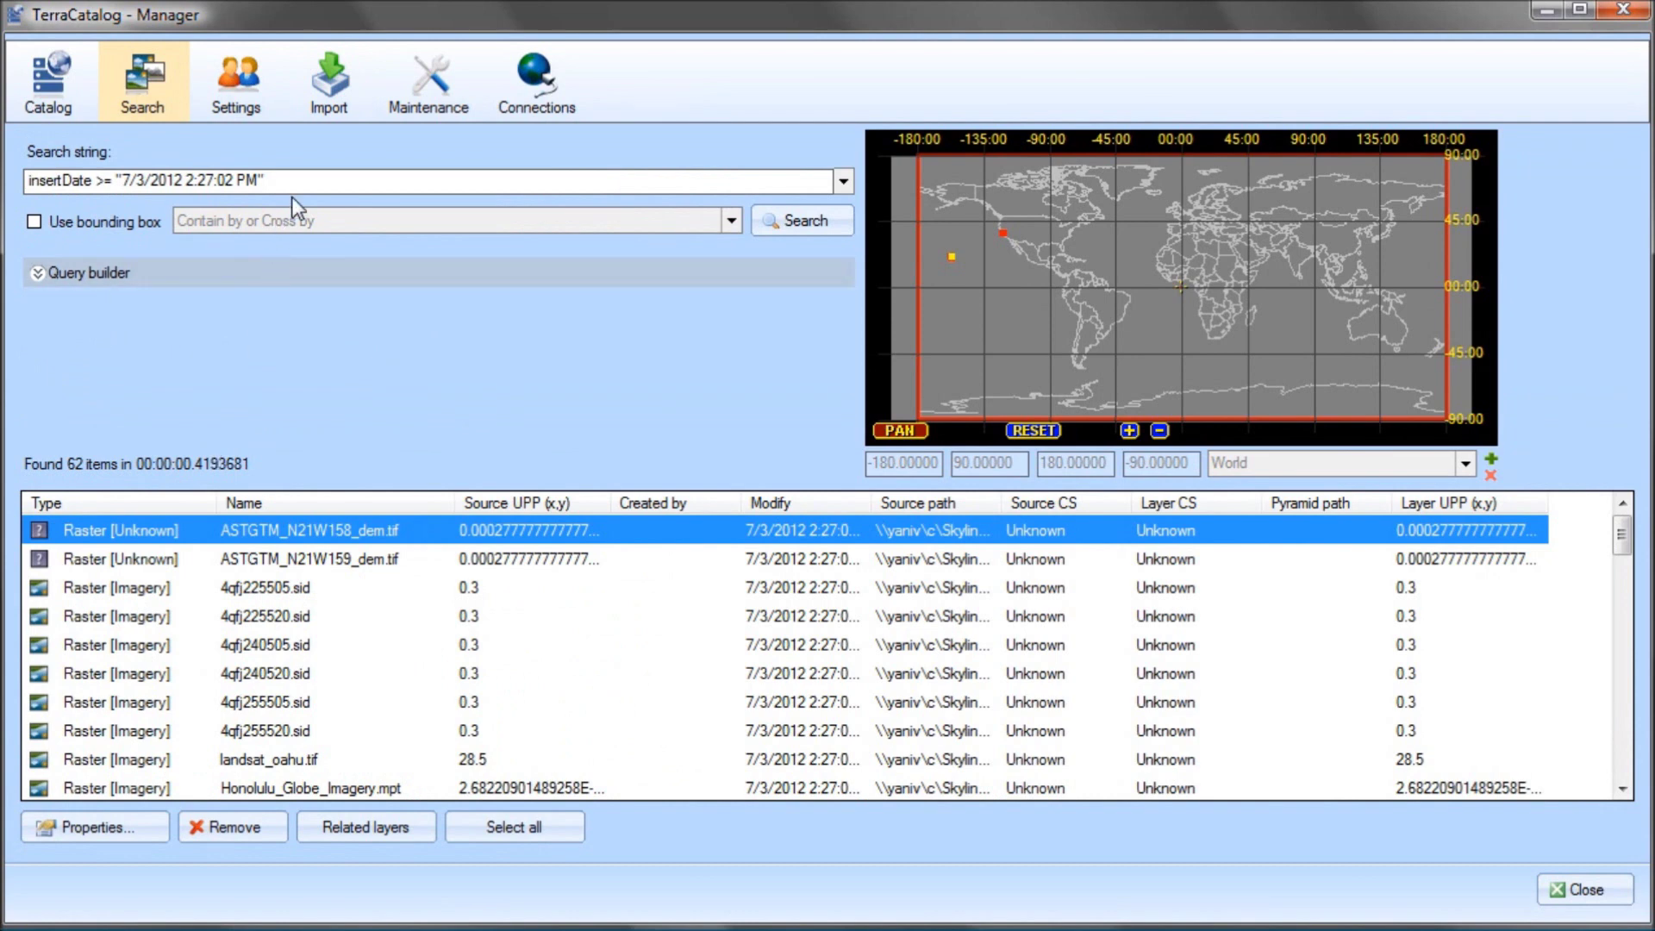
# Search for 'Globe' (8 results), then clear the text and enable Use bounding box
pyautogui.moveTo(298, 184); pyautogui.dragTo(25, 181)
pyautogui.write('Globe')
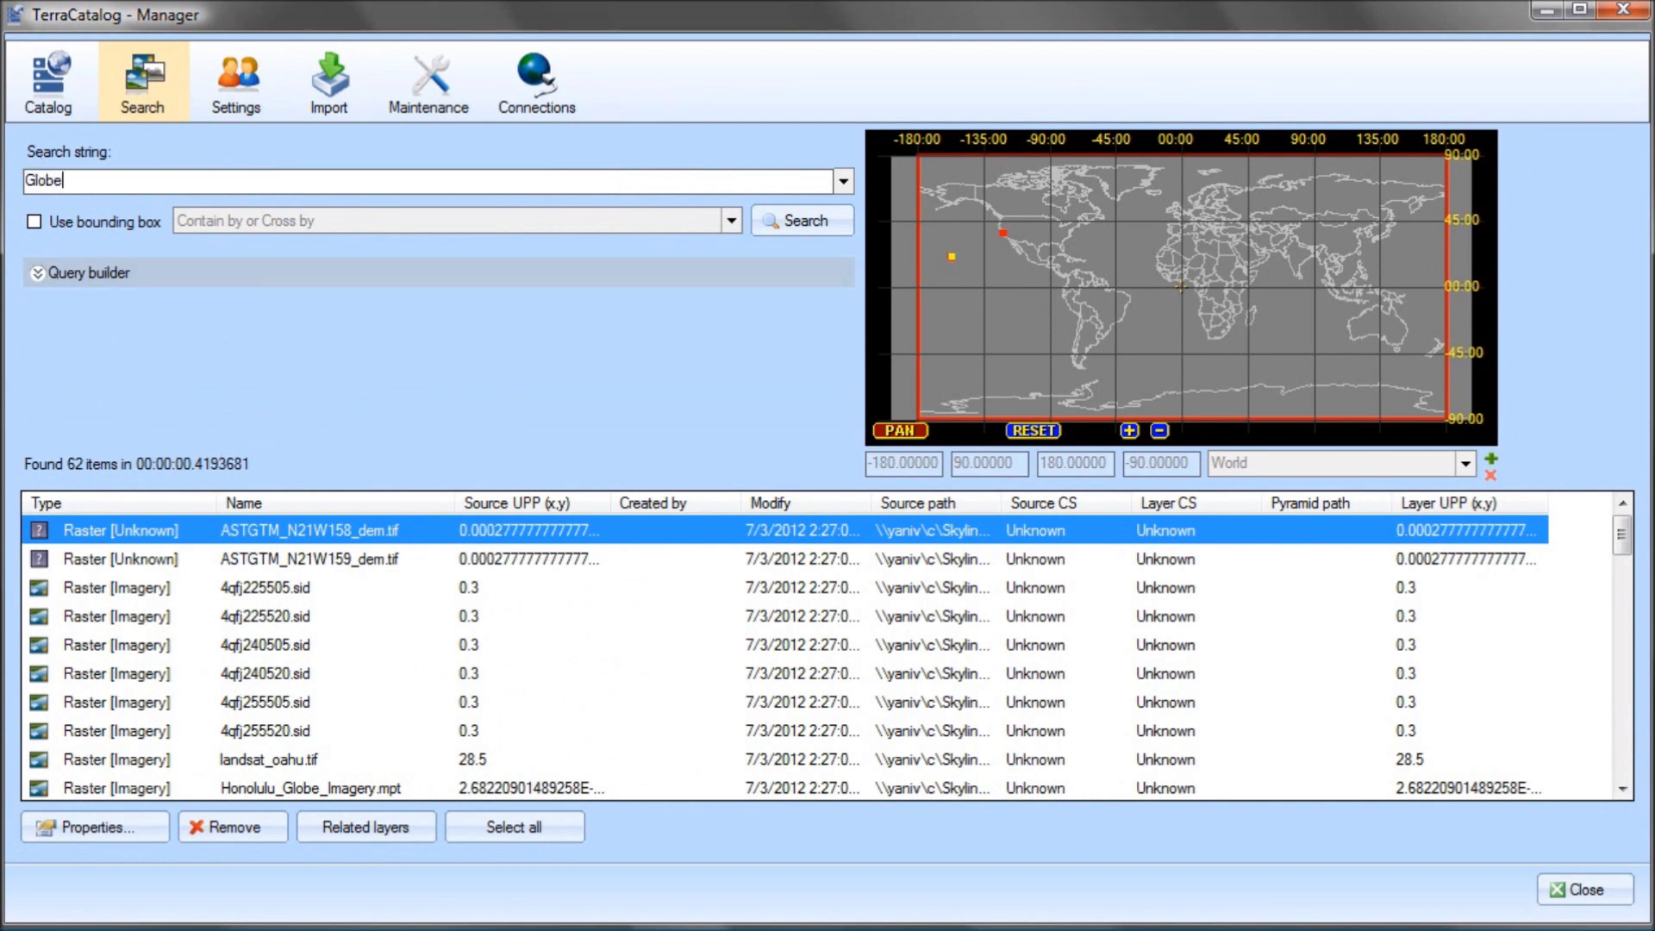
pyautogui.click(783, 221)
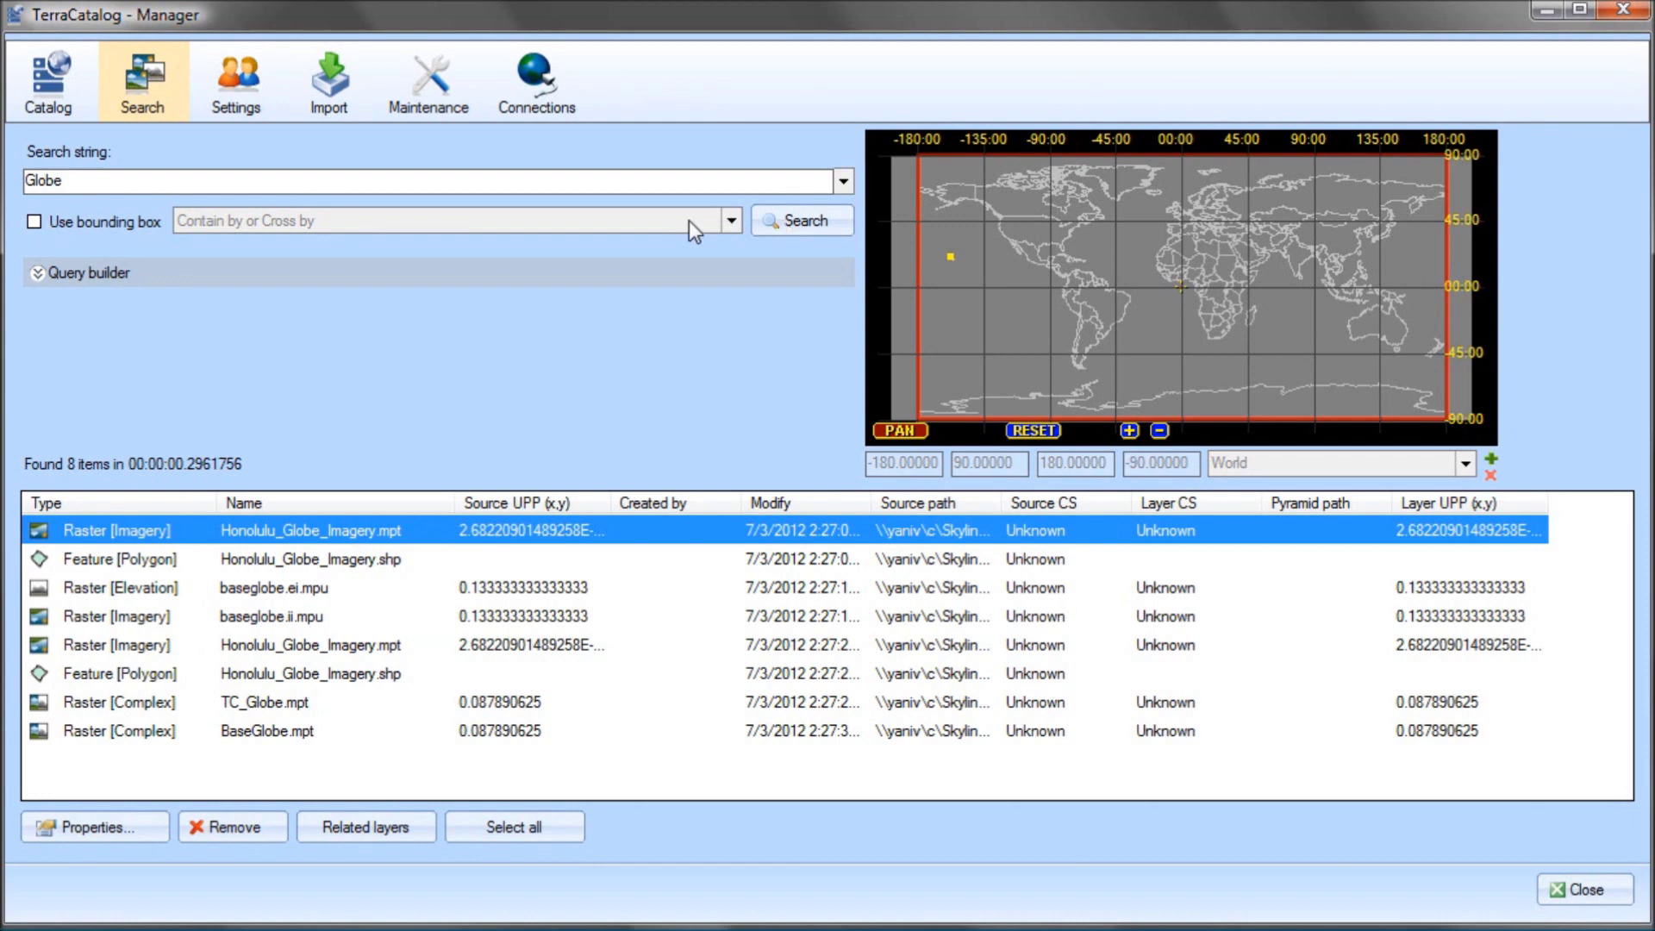
pyautogui.moveTo(95, 181); pyautogui.dragTo(17, 178)
pyautogui.click(33, 222)
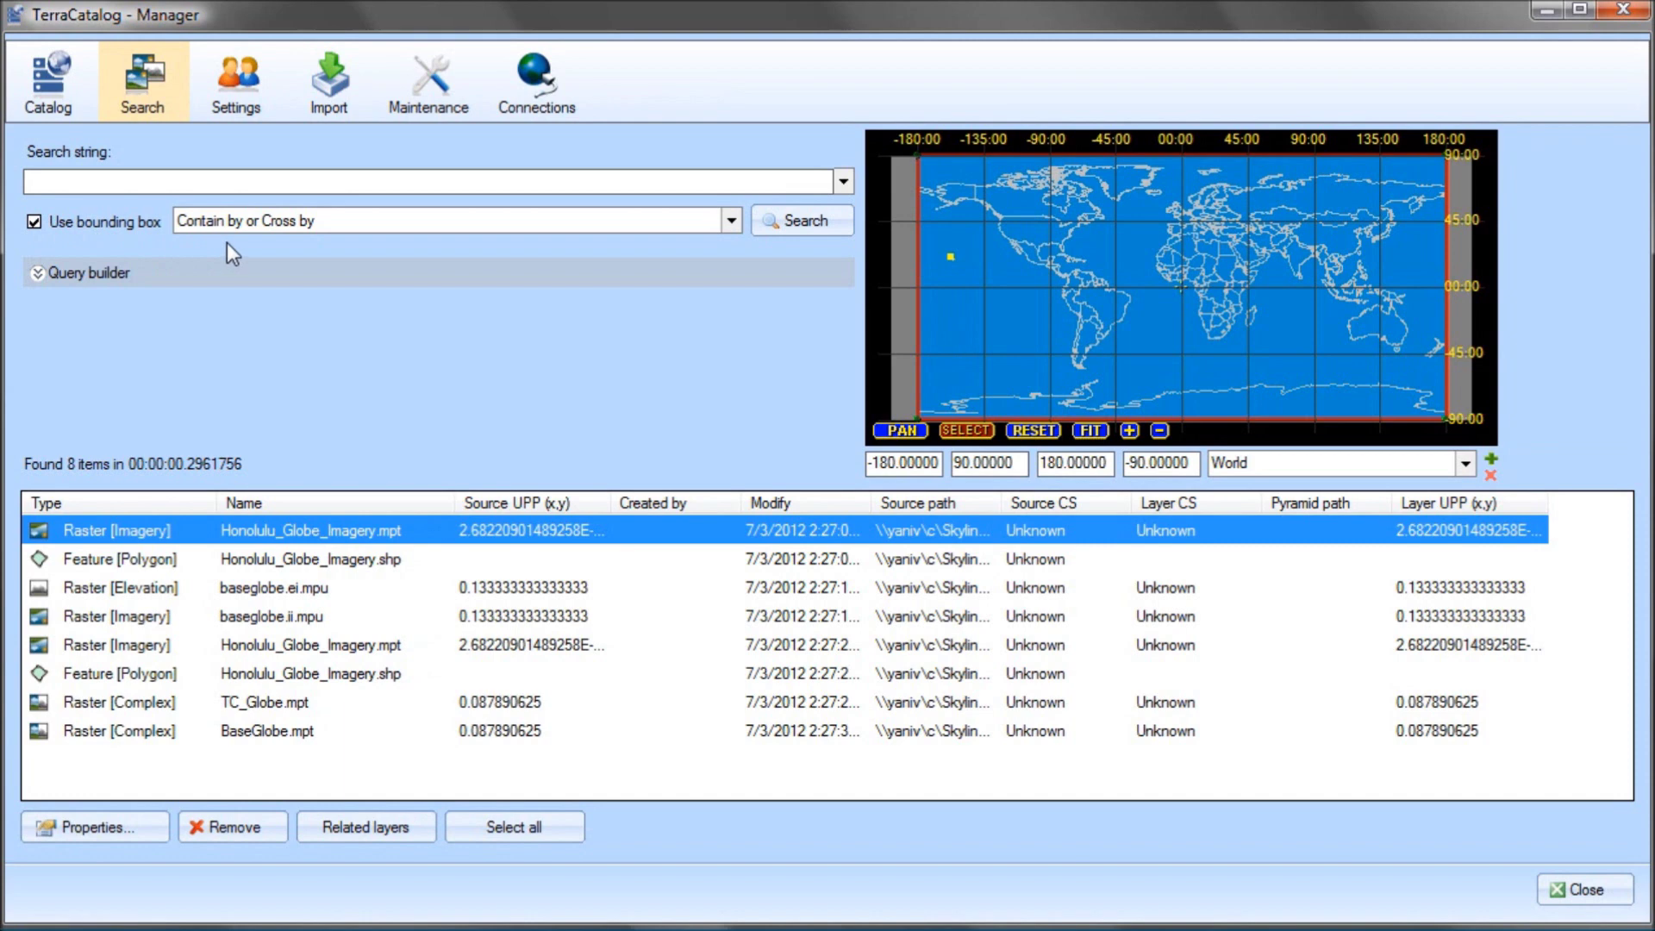
# Search within the Hawaii region (20 items) and zoom the map onto Oahu
pyautogui.click(1464, 464)
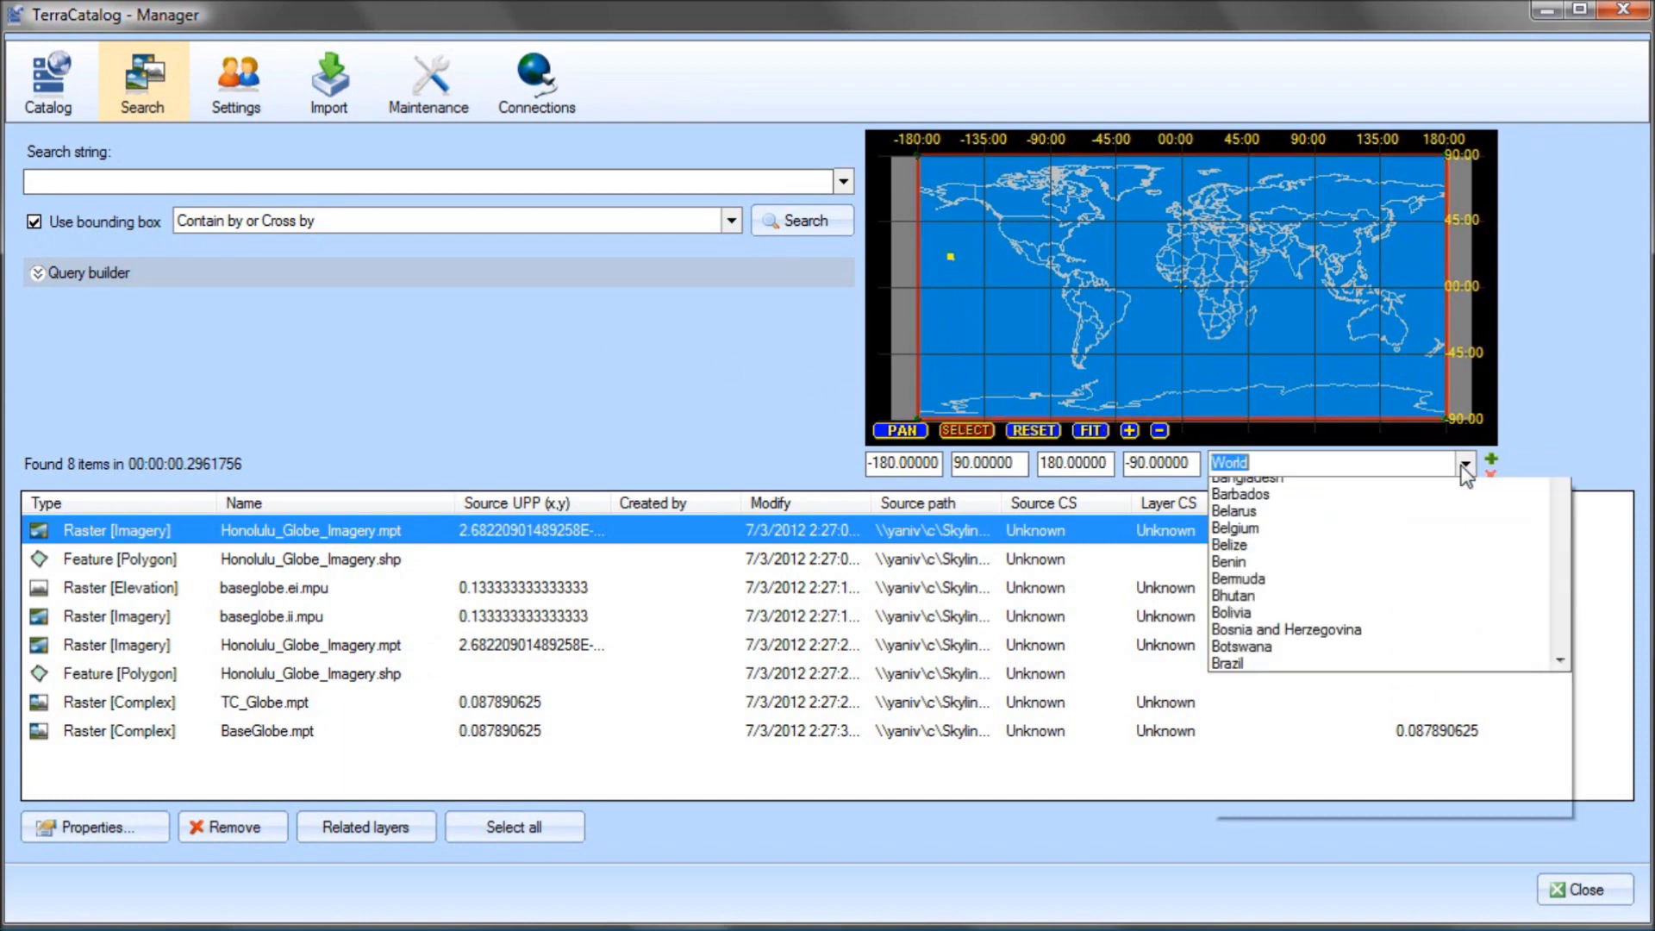
pyautogui.write('hai')
pyautogui.press('Down')
pyautogui.press('Down')
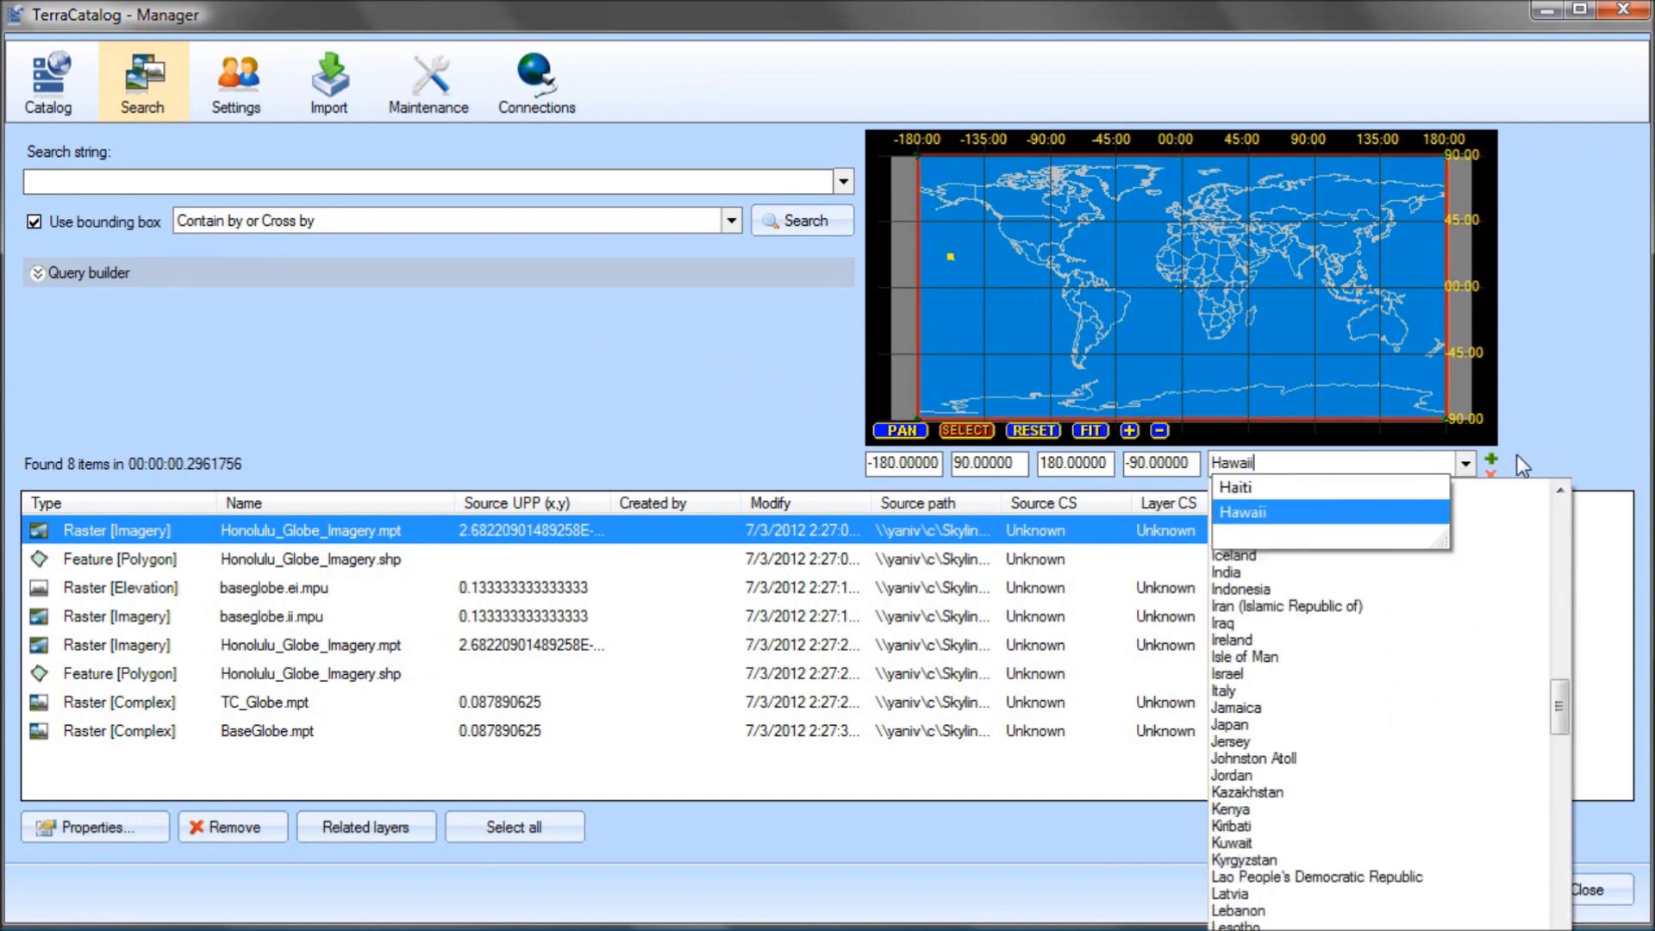
pyautogui.press('Return')
pyautogui.click(824, 229)
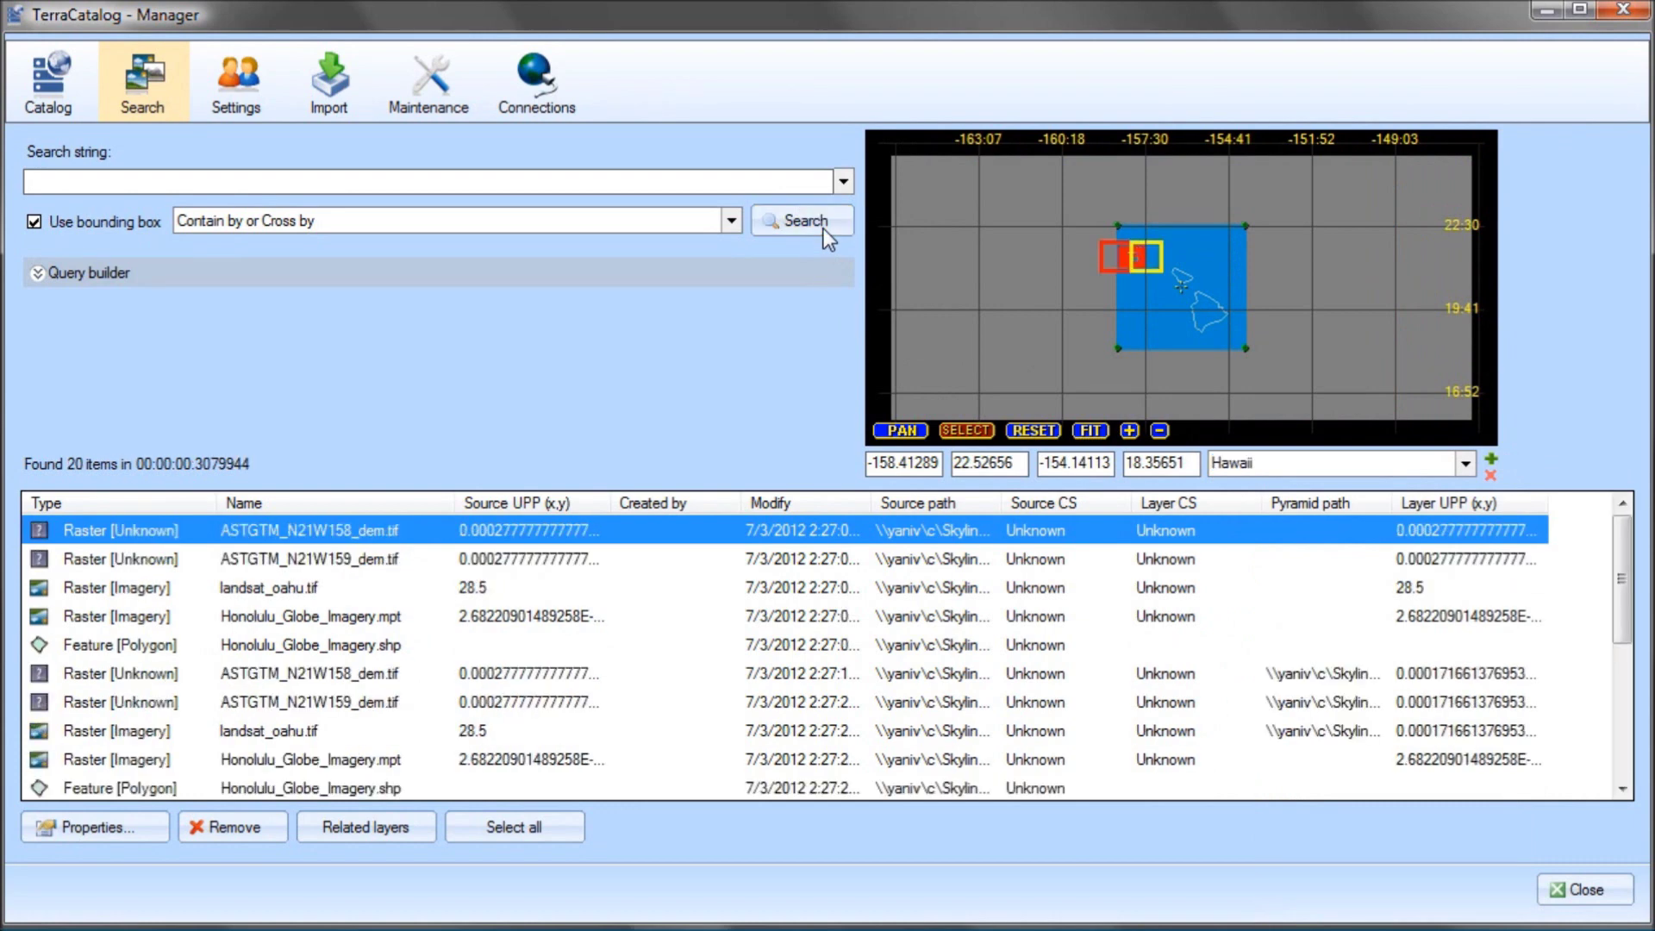
pyautogui.scroll(3, 1130, 284)
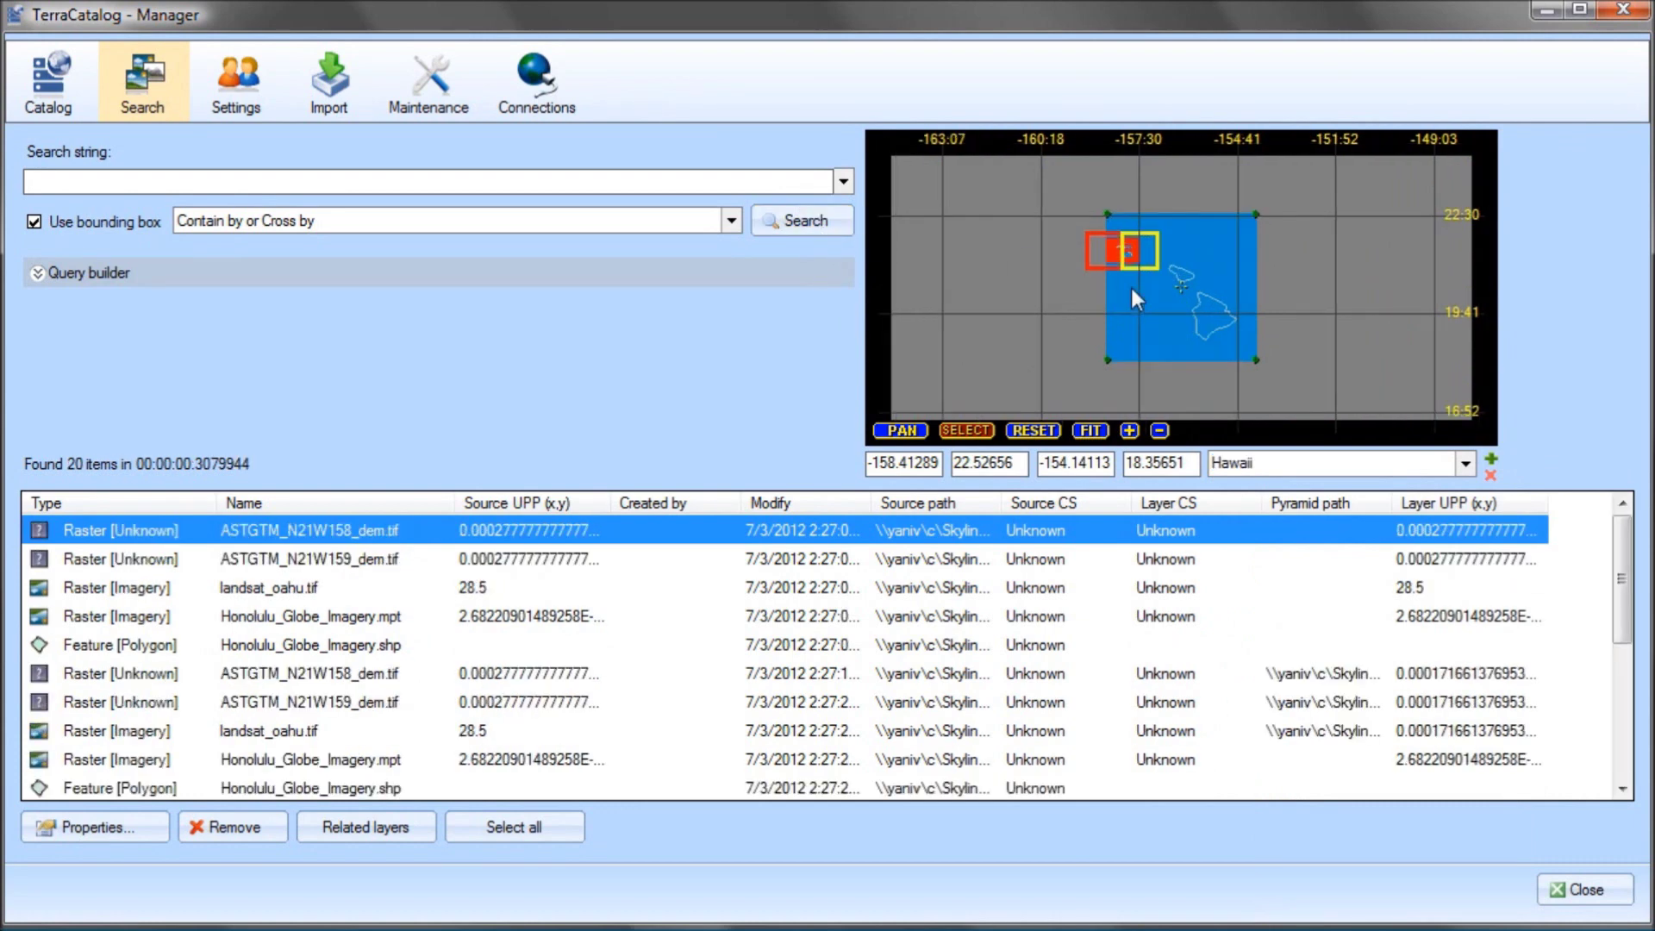
pyautogui.scroll(3, 1135, 379)
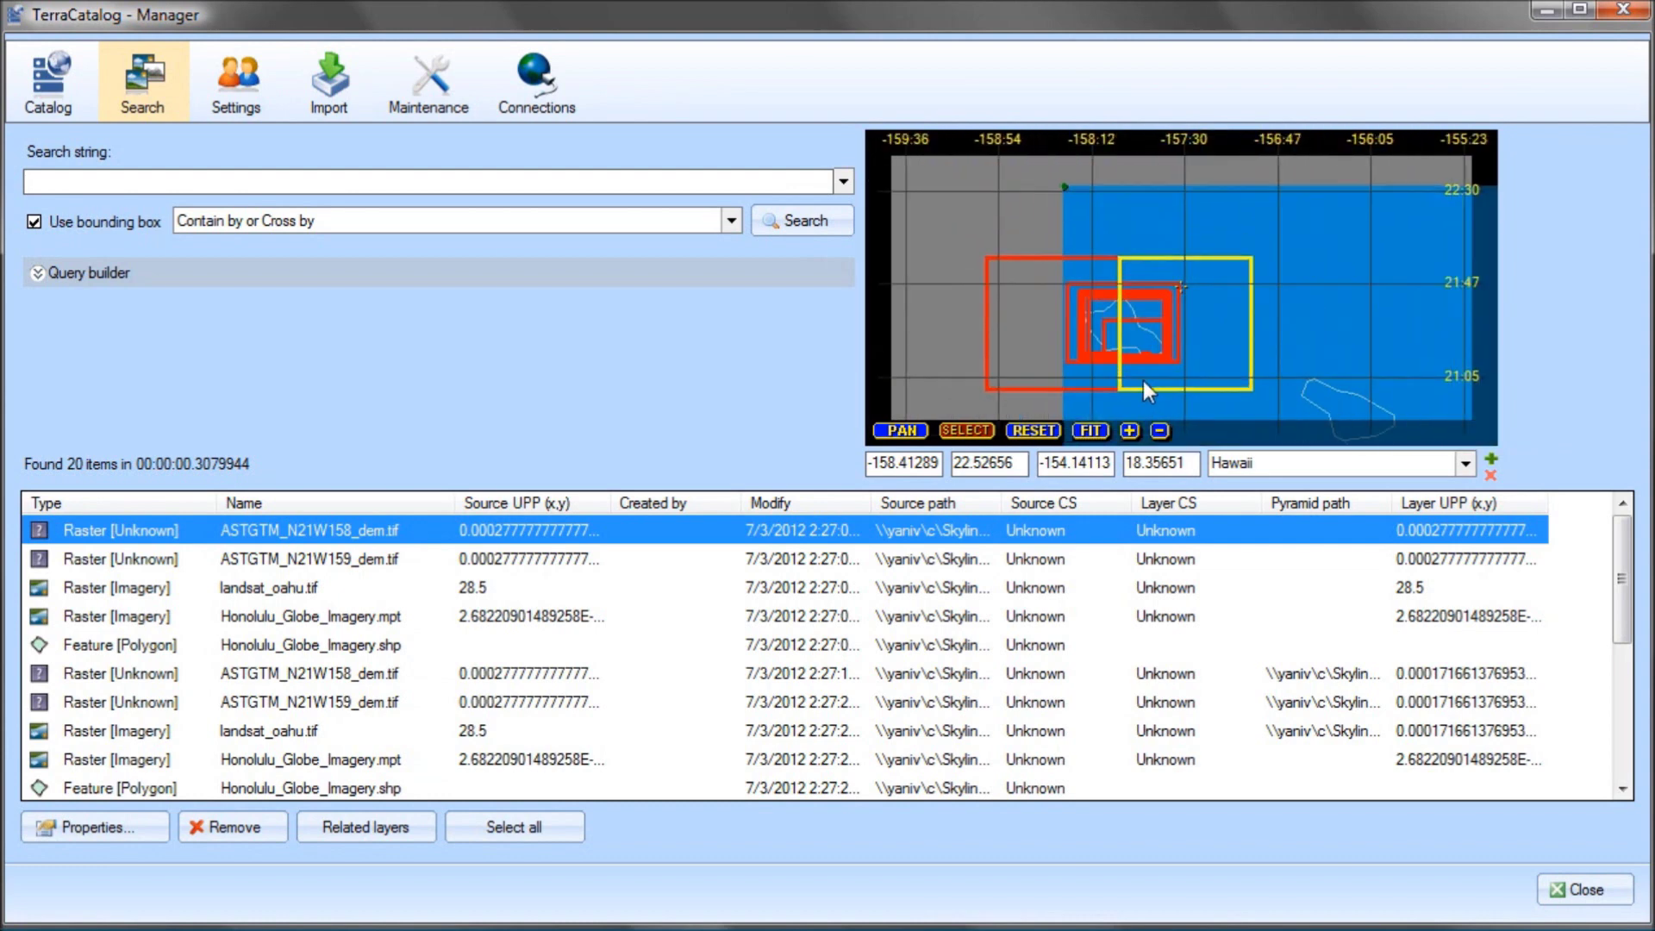
# Match the DEM, landsat_oahu.tif and Honolulu_Globe_Imagery .mpt/.shp results to their map footprints
pyautogui.click(344, 564)
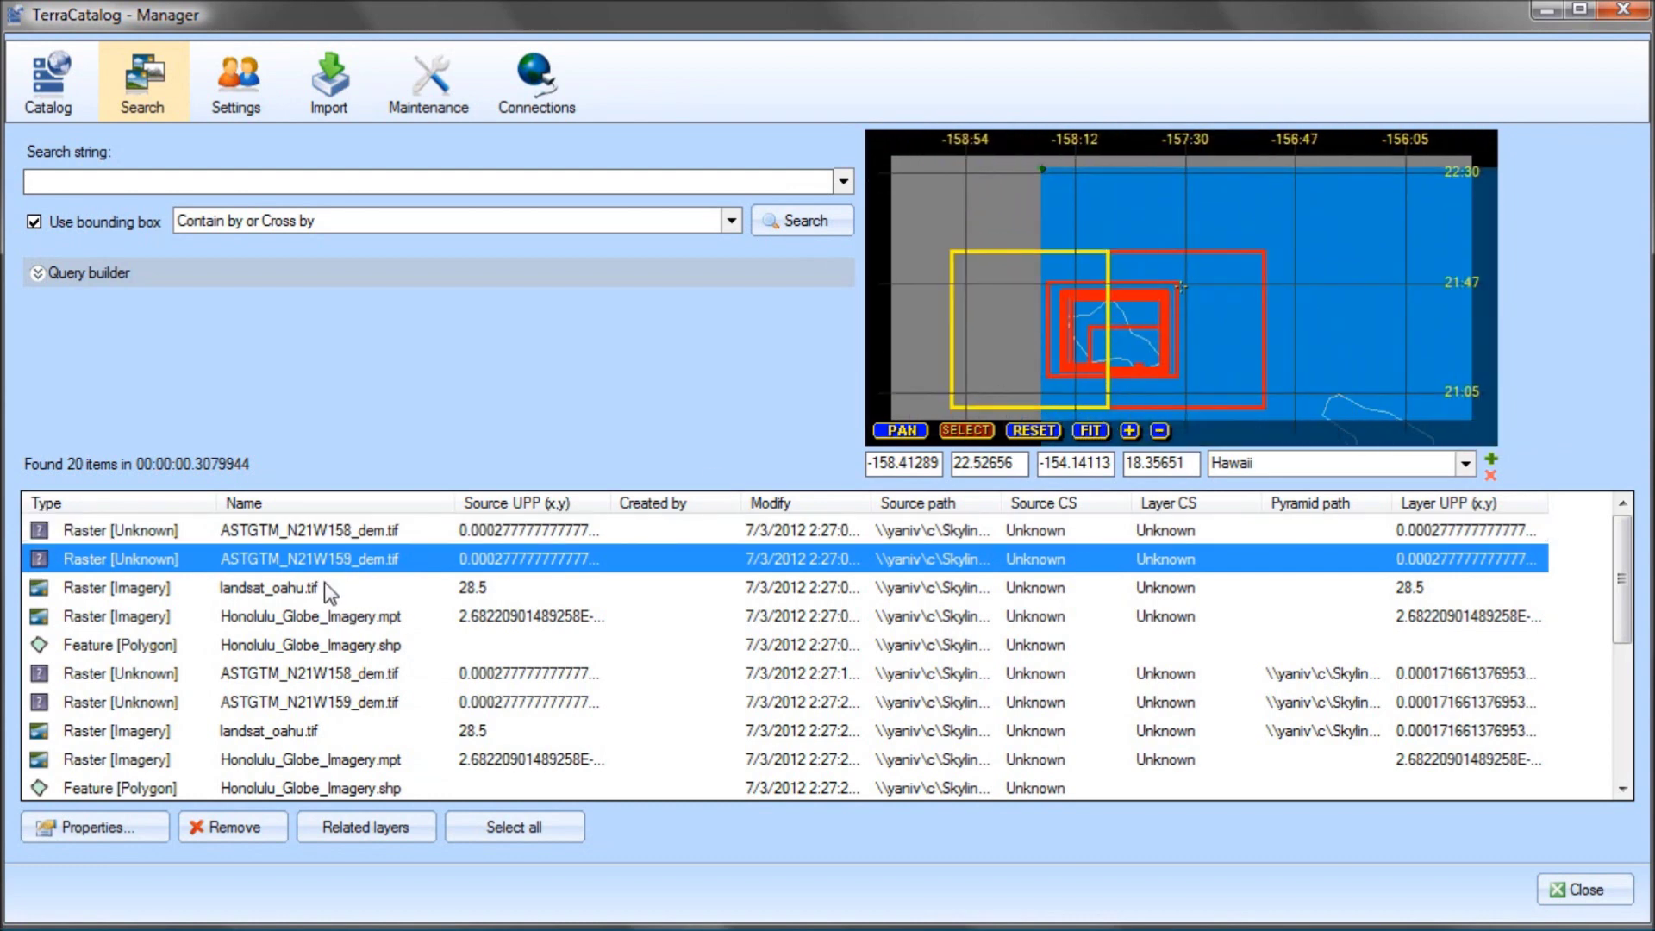
pyautogui.click(310, 590)
pyautogui.click(362, 616)
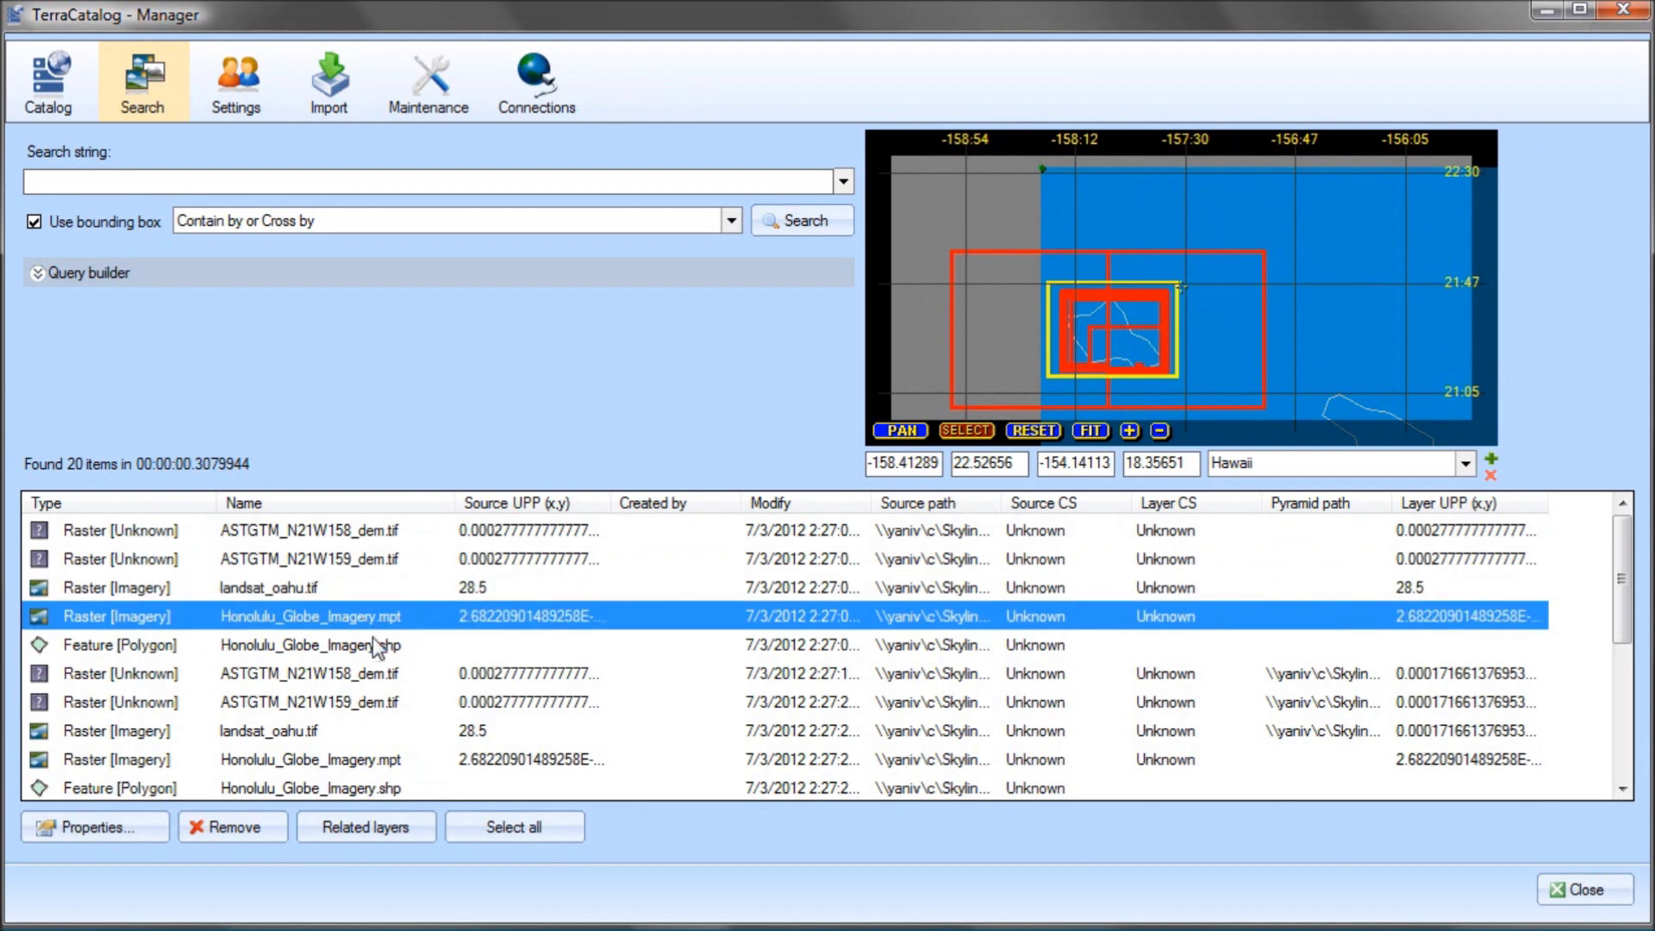
pyautogui.click(377, 648)
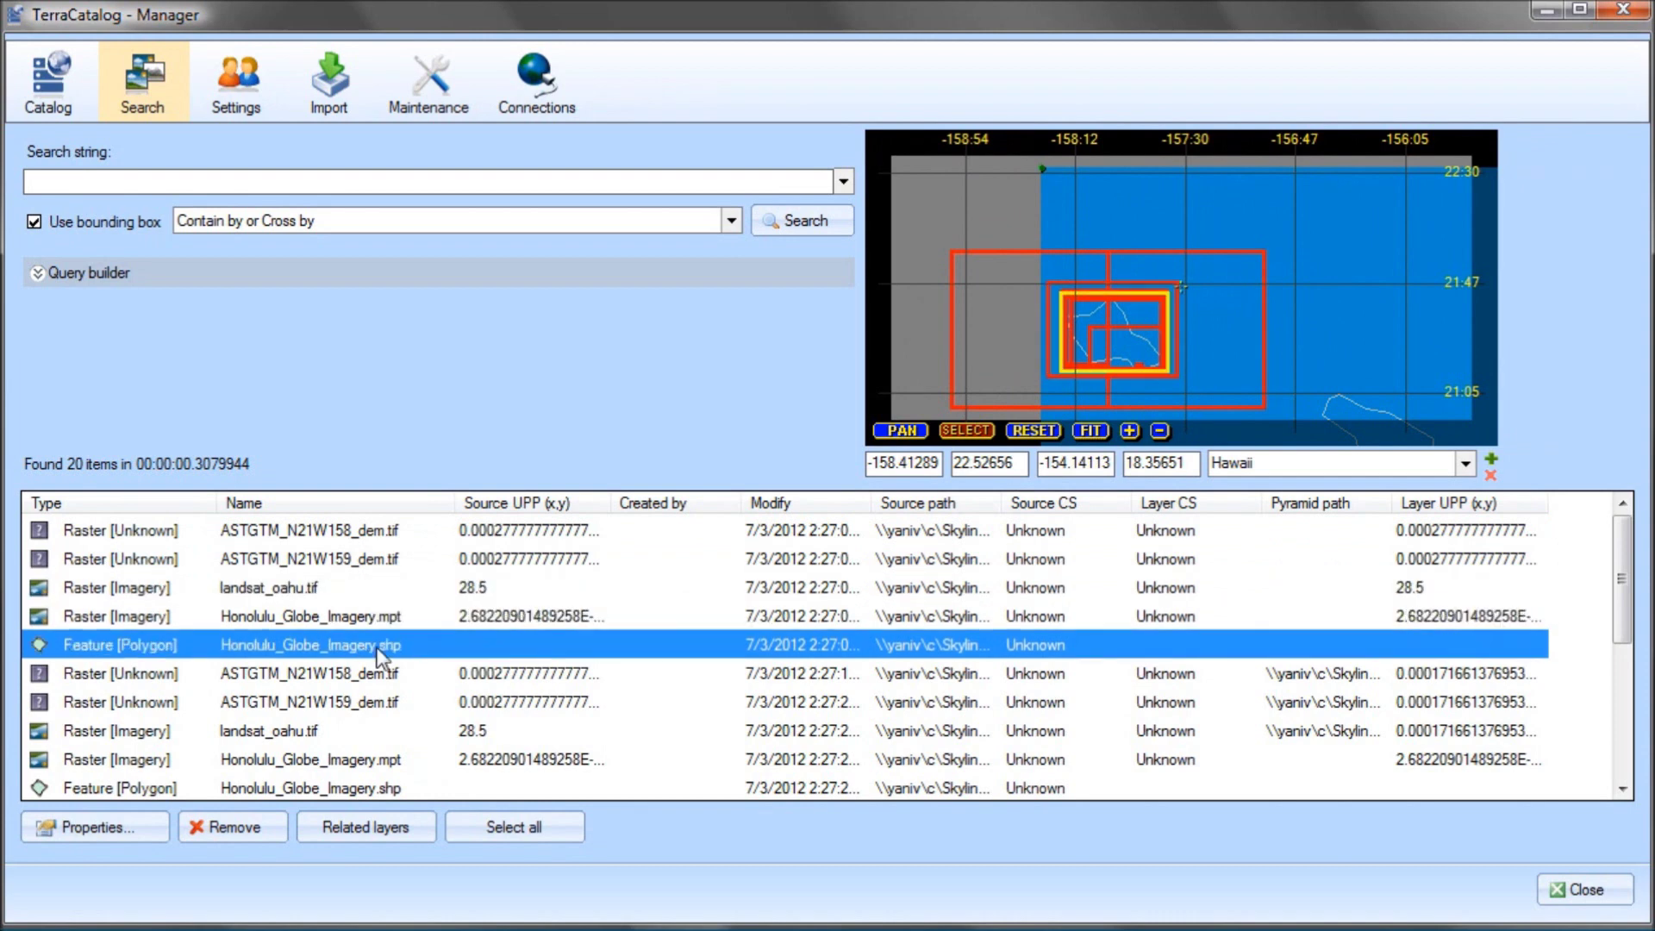
pyautogui.click(950, 339)
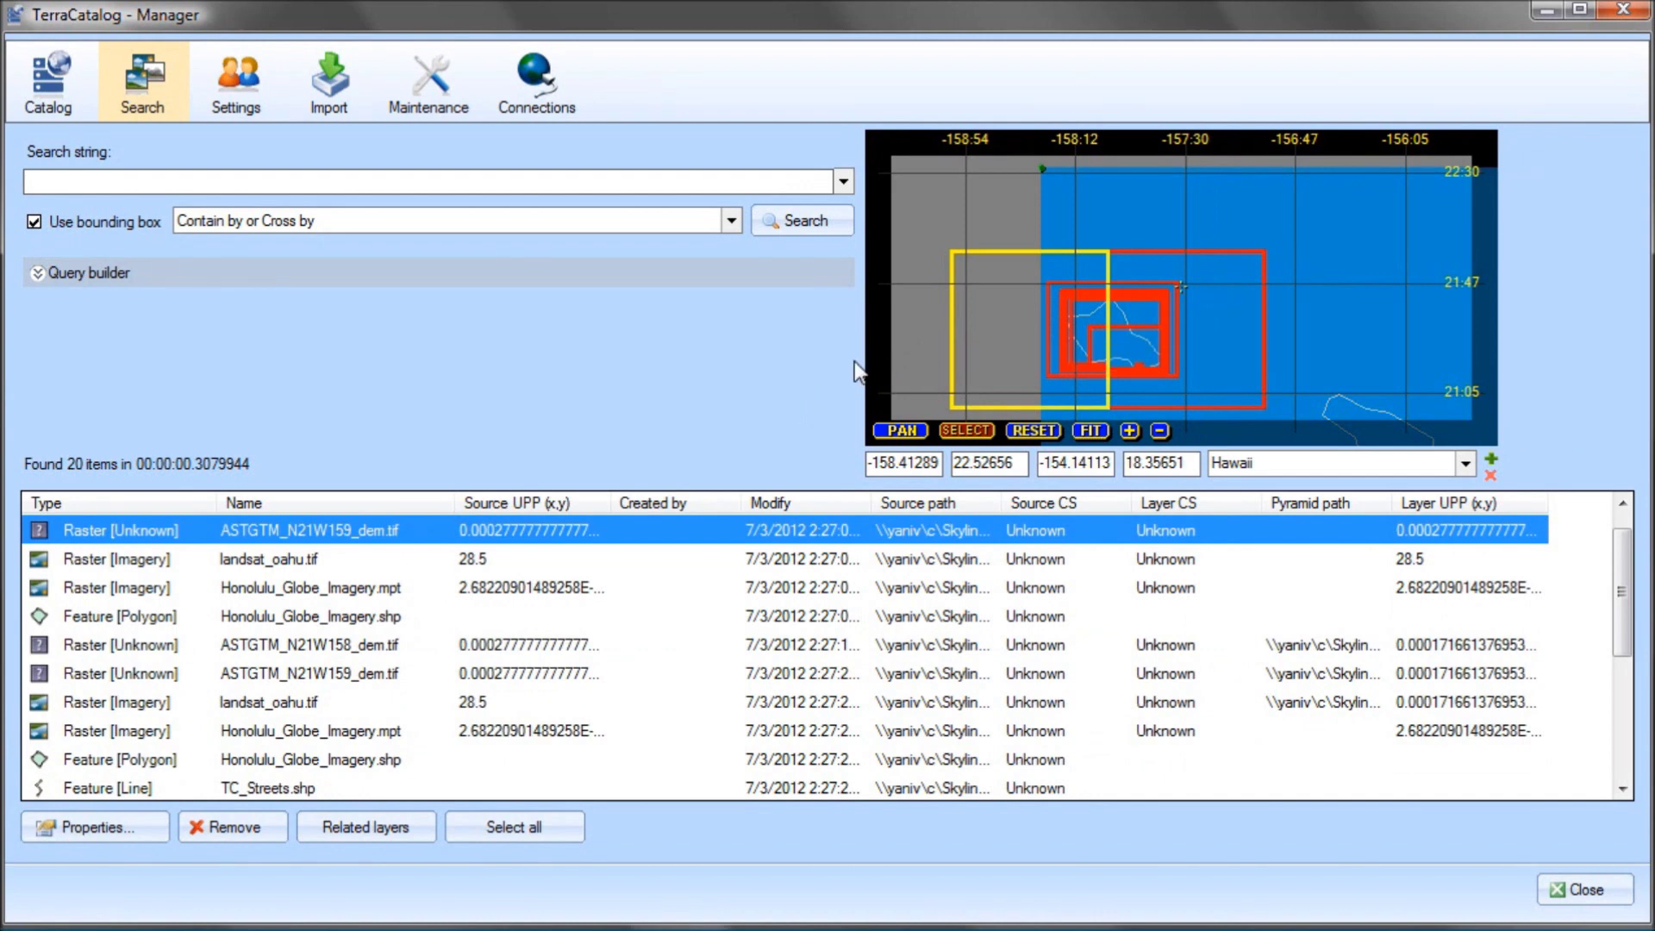
# Drop the bounding-box filter and add a Type = Raster [Imagery] query condition
pyautogui.click(34, 222)
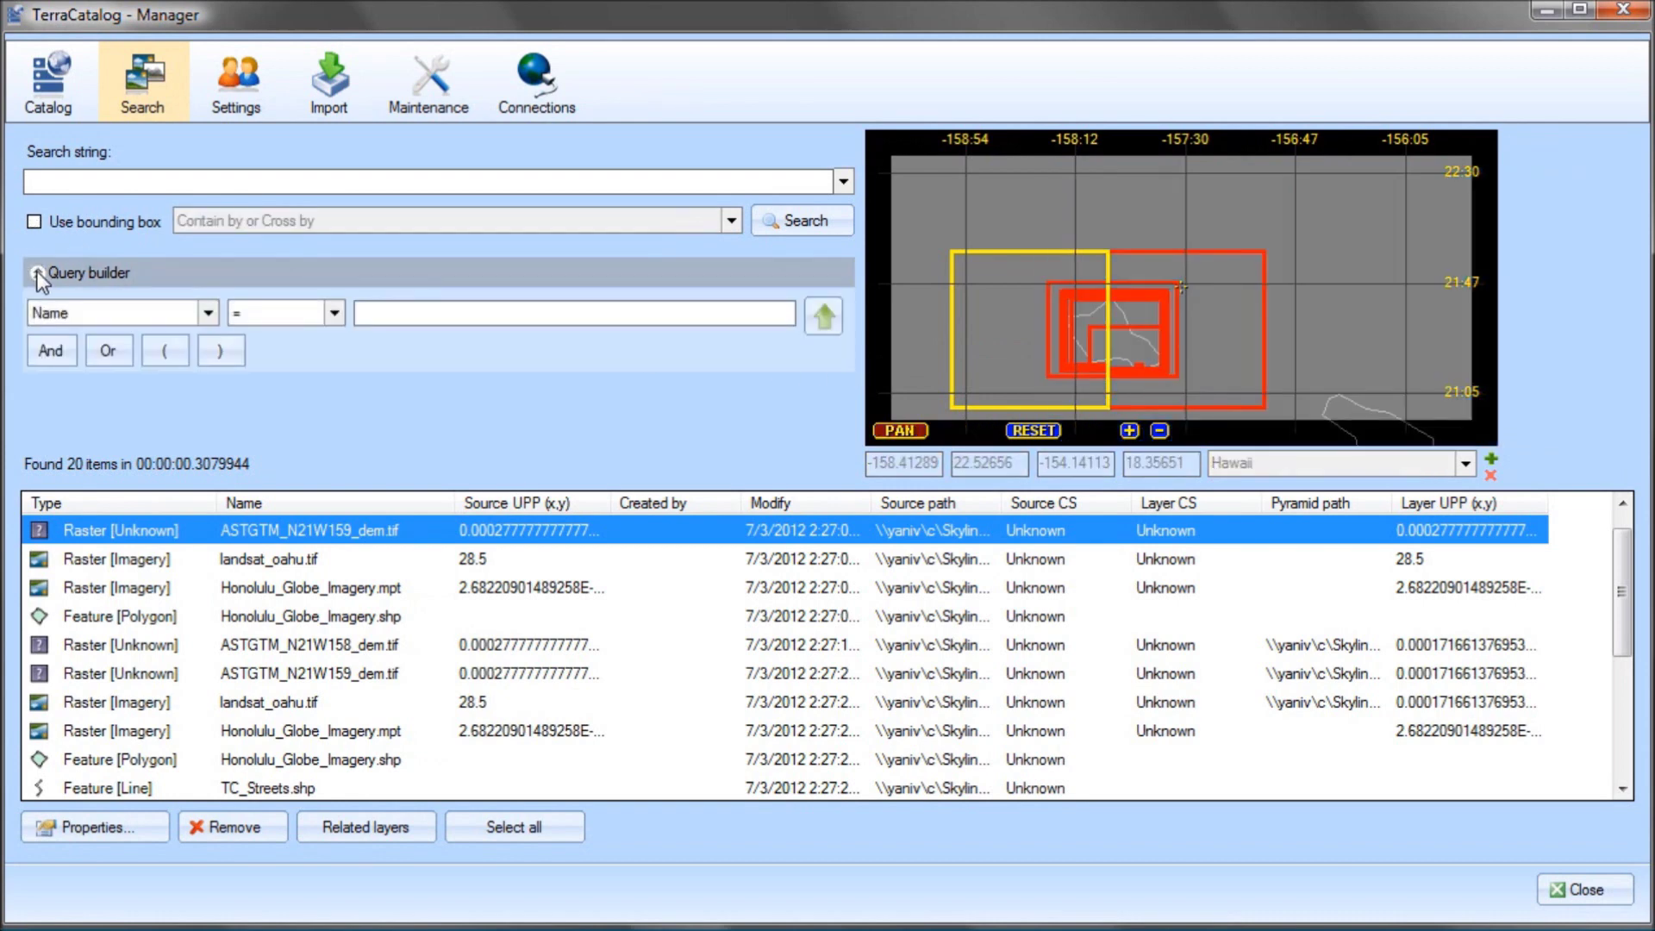
pyautogui.click(208, 313)
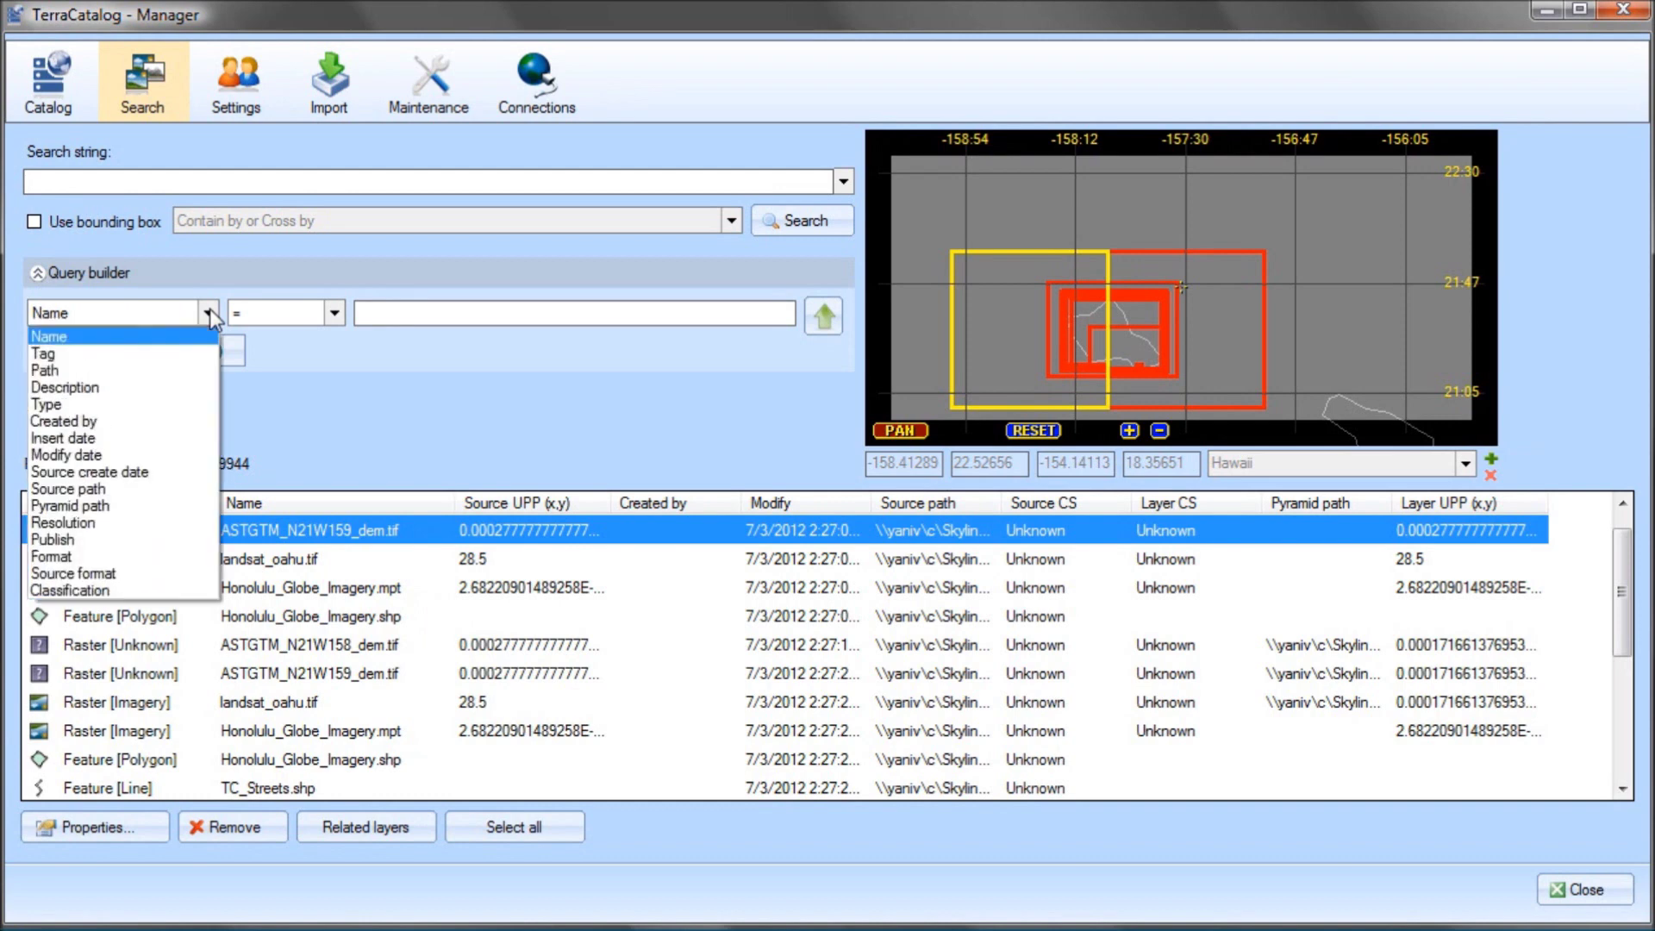
pyautogui.click(162, 402)
pyautogui.click(783, 318)
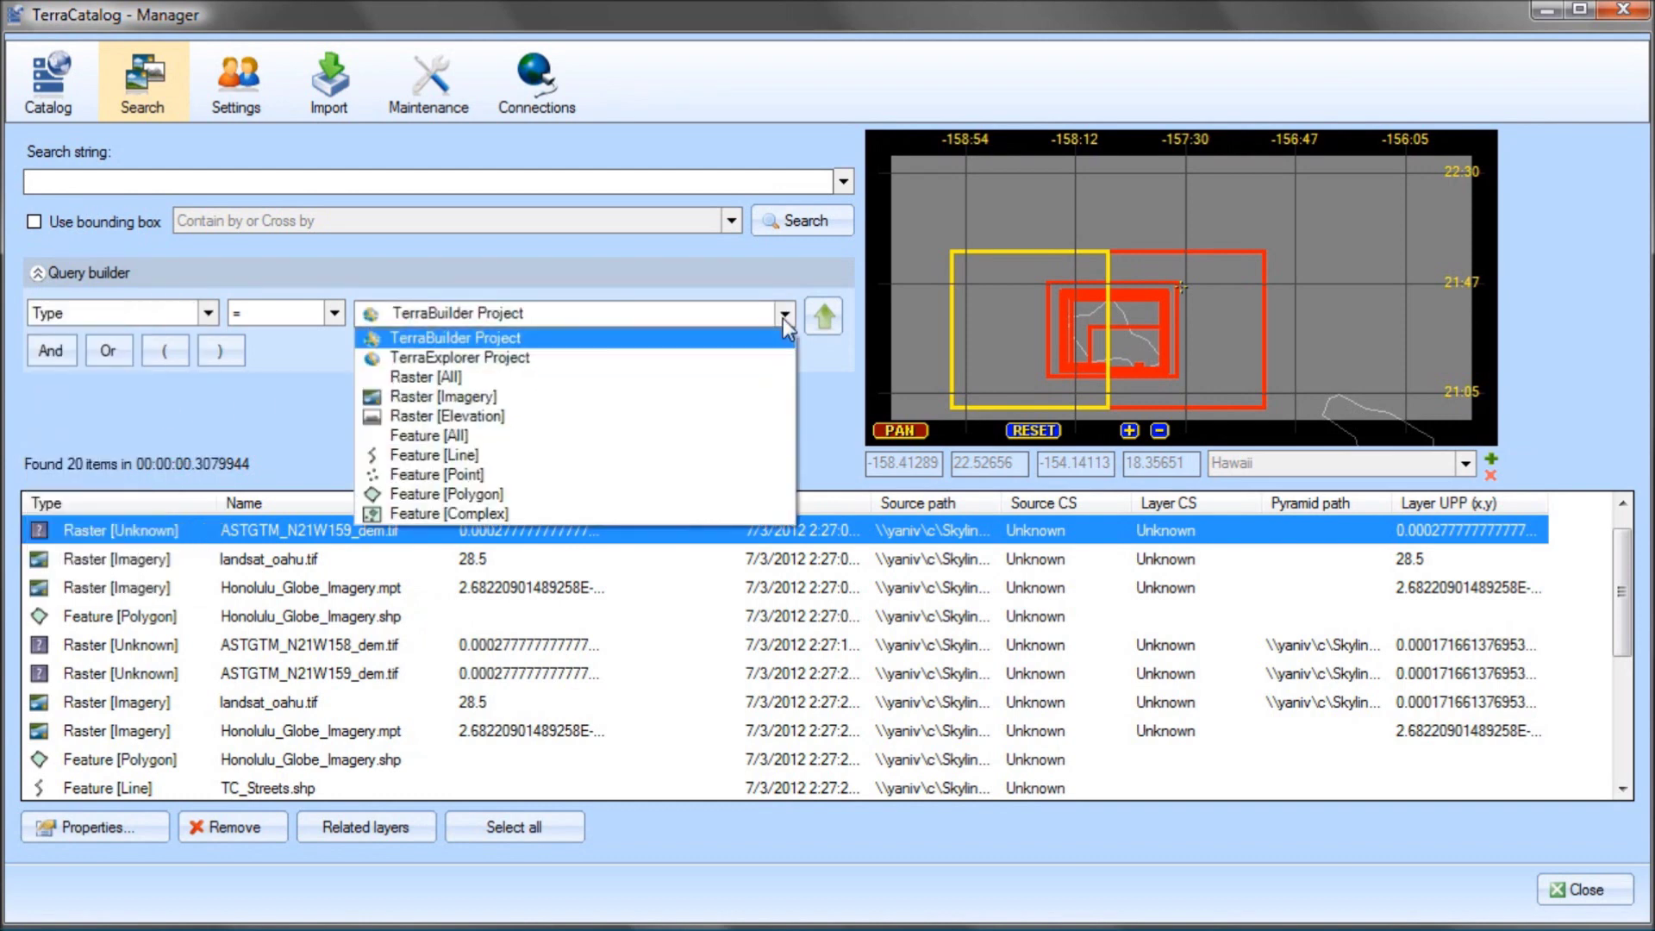
pyautogui.click(532, 401)
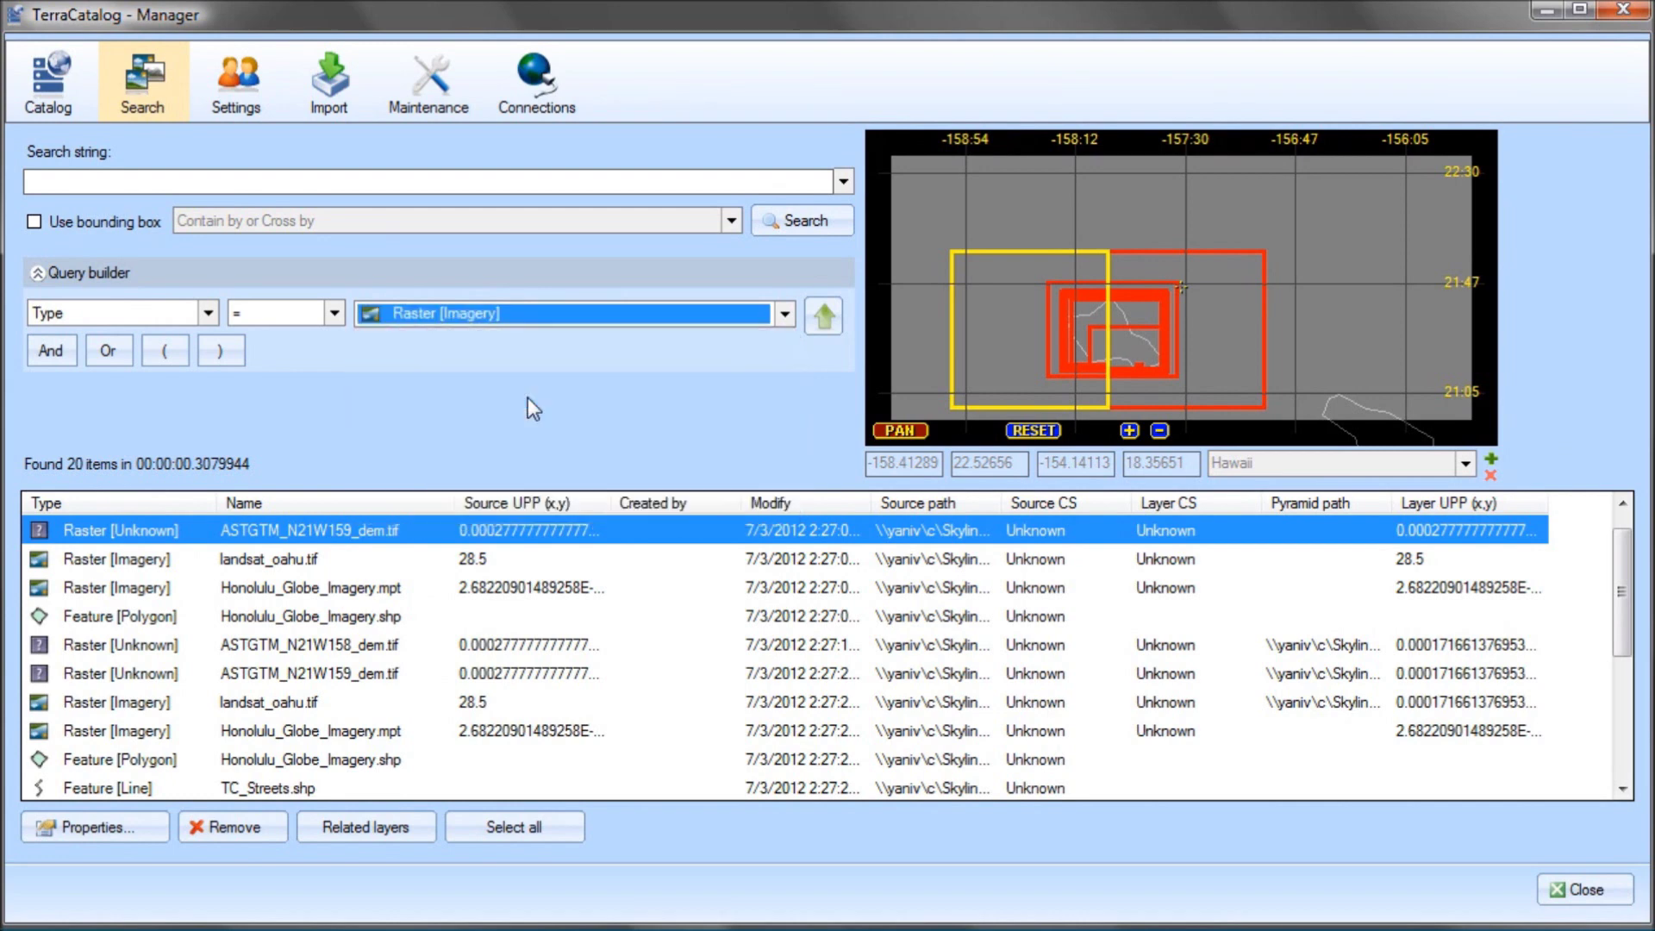
pyautogui.click(820, 316)
# Add And Name Starts with L, search, and select the third landsat_oahu.tif result
pyautogui.click(64, 360)
pyautogui.click(210, 313)
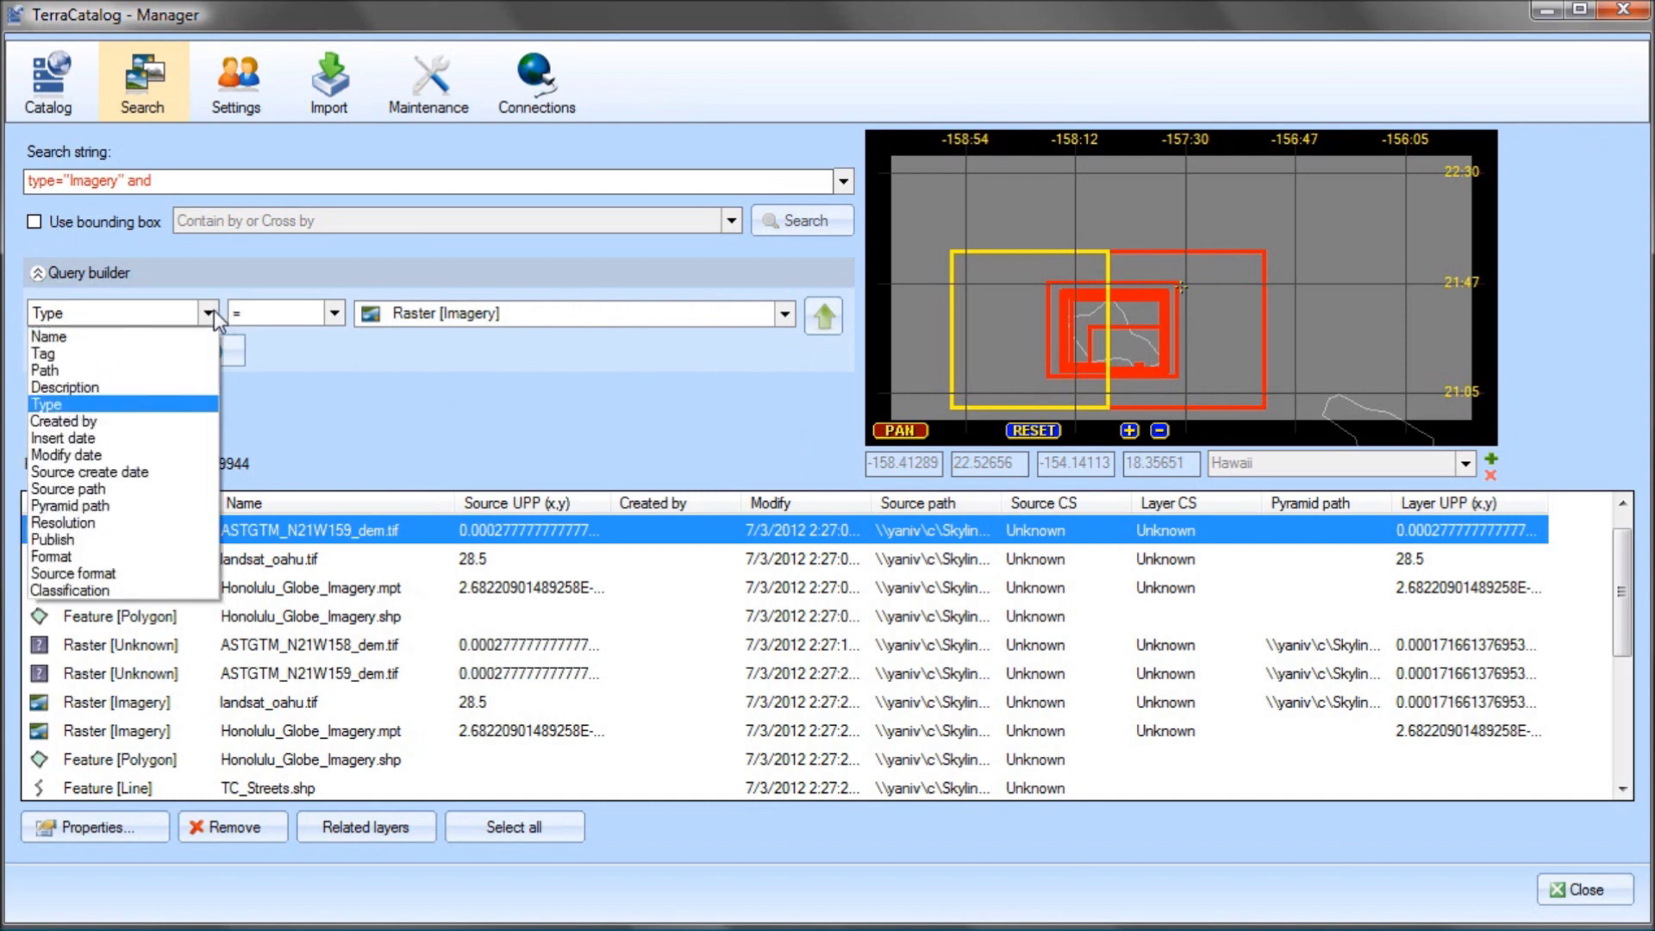
pyautogui.click(152, 332)
pyautogui.click(325, 312)
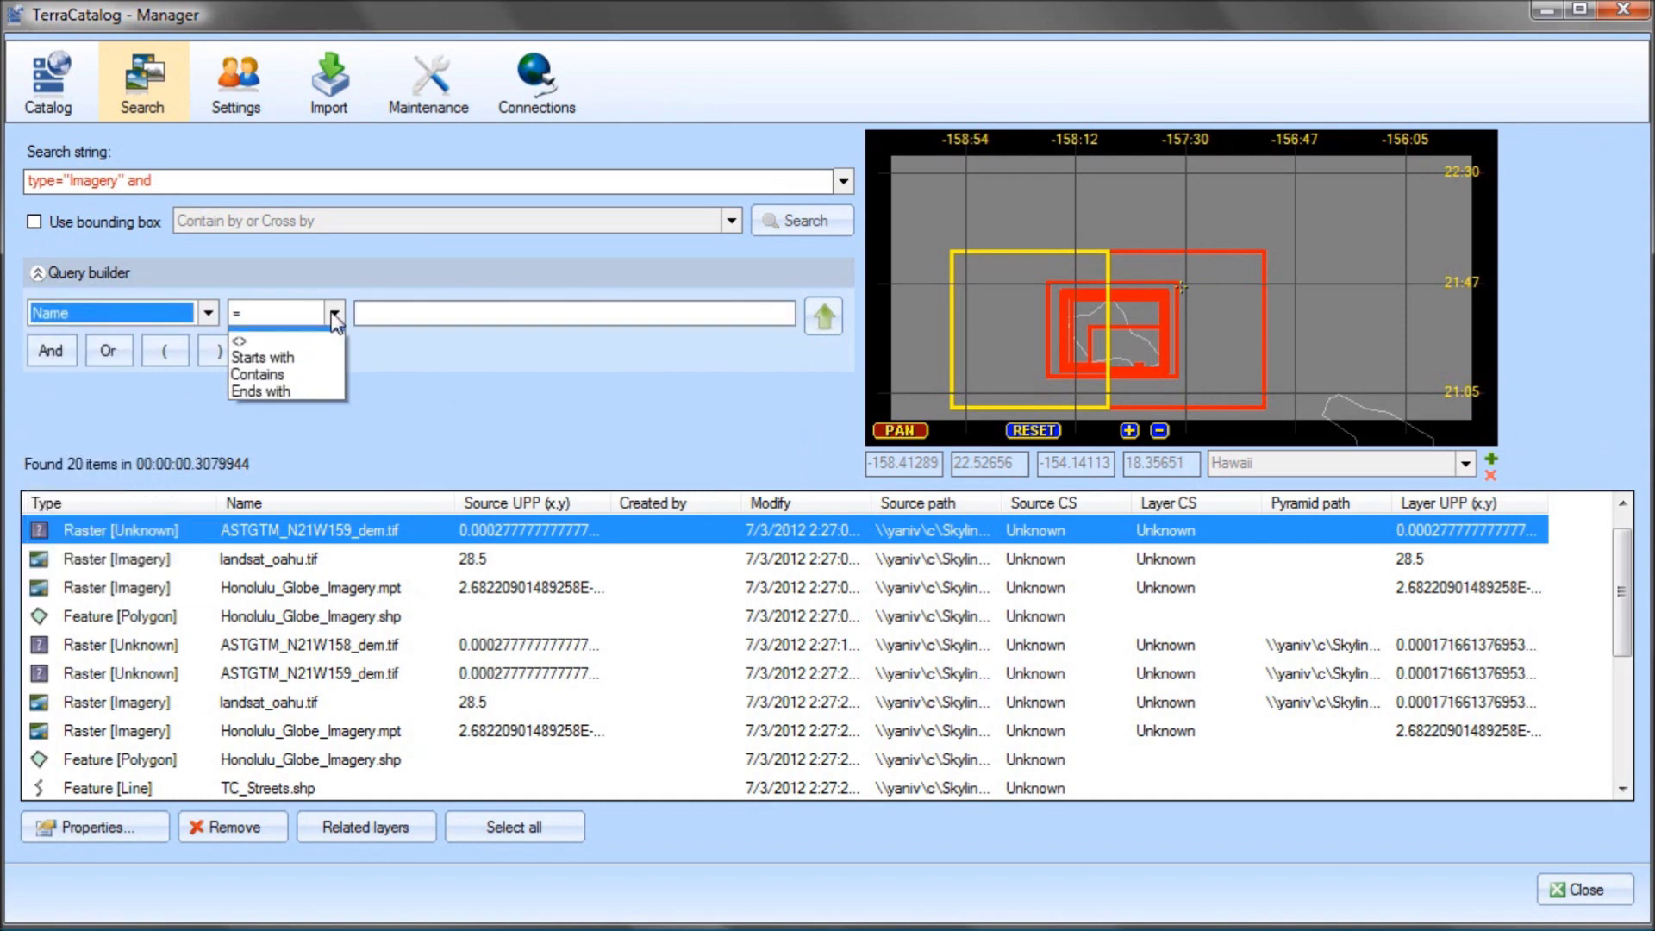
pyautogui.click(321, 357)
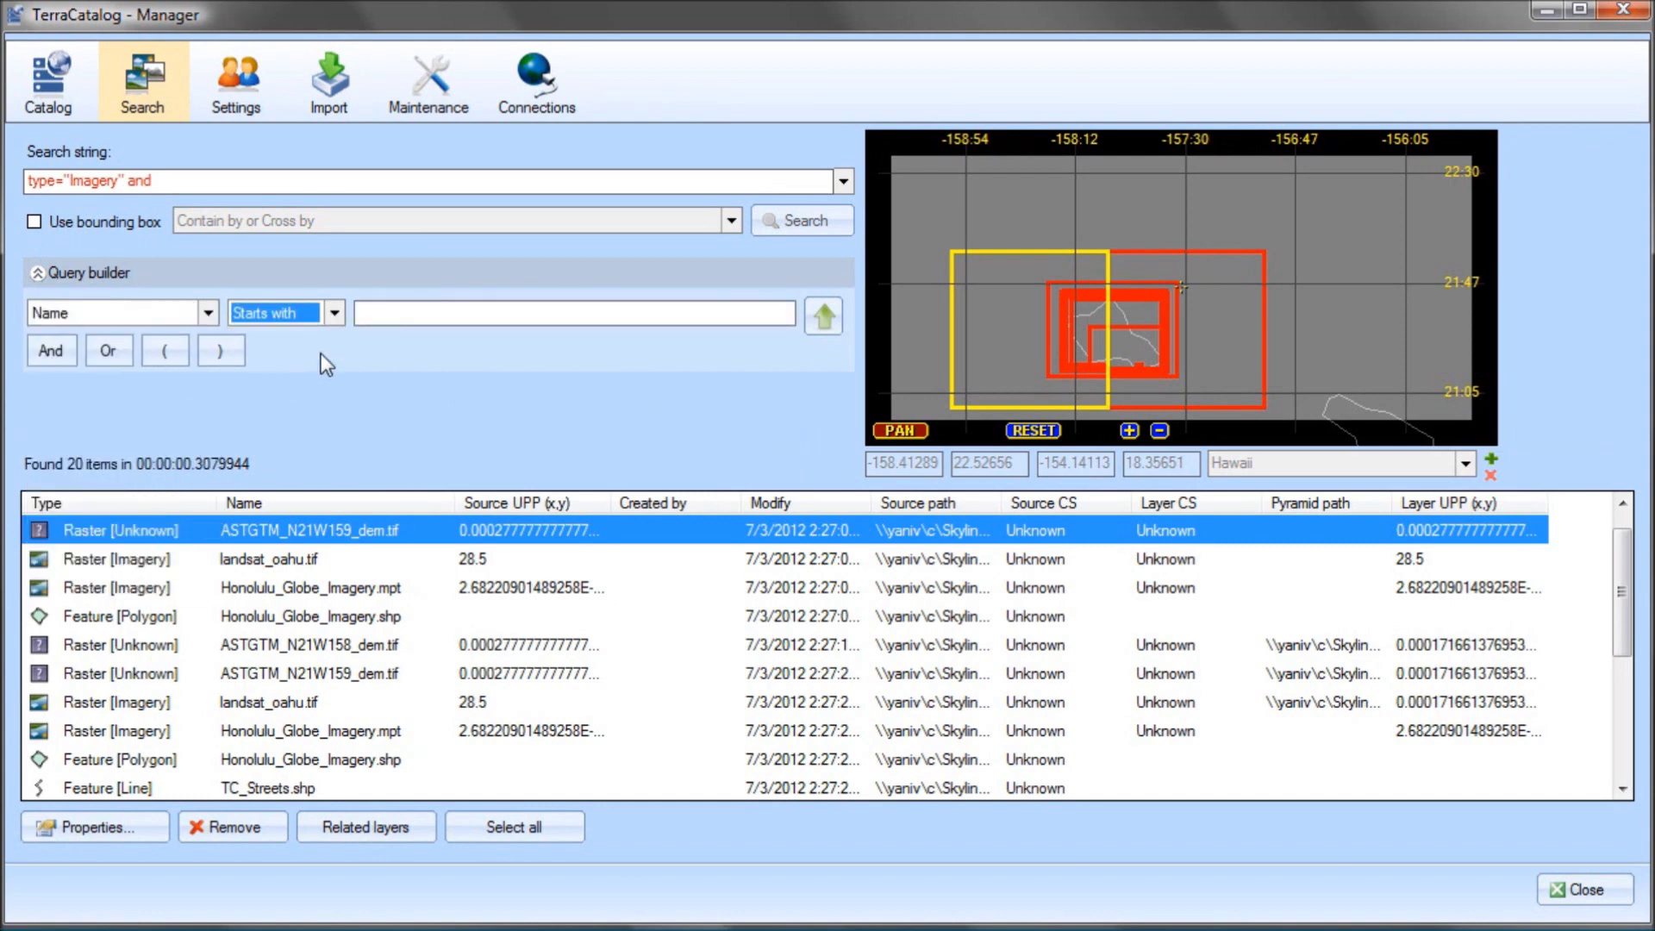
pyautogui.click(368, 314)
pyautogui.write('L')
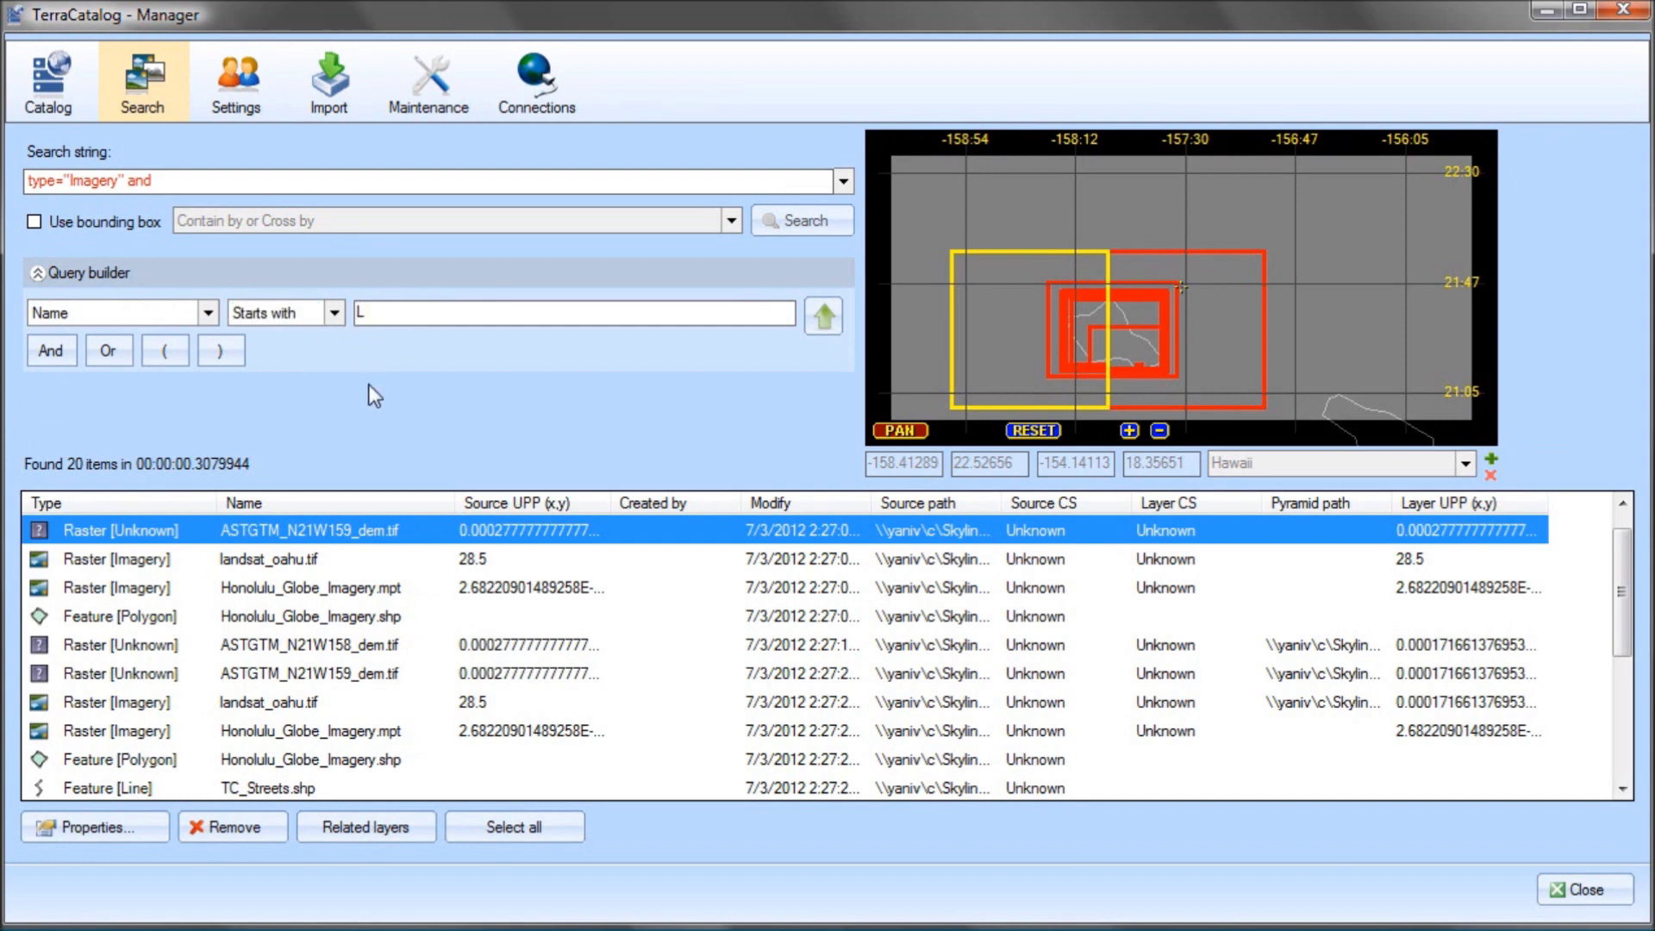
pyautogui.click(810, 320)
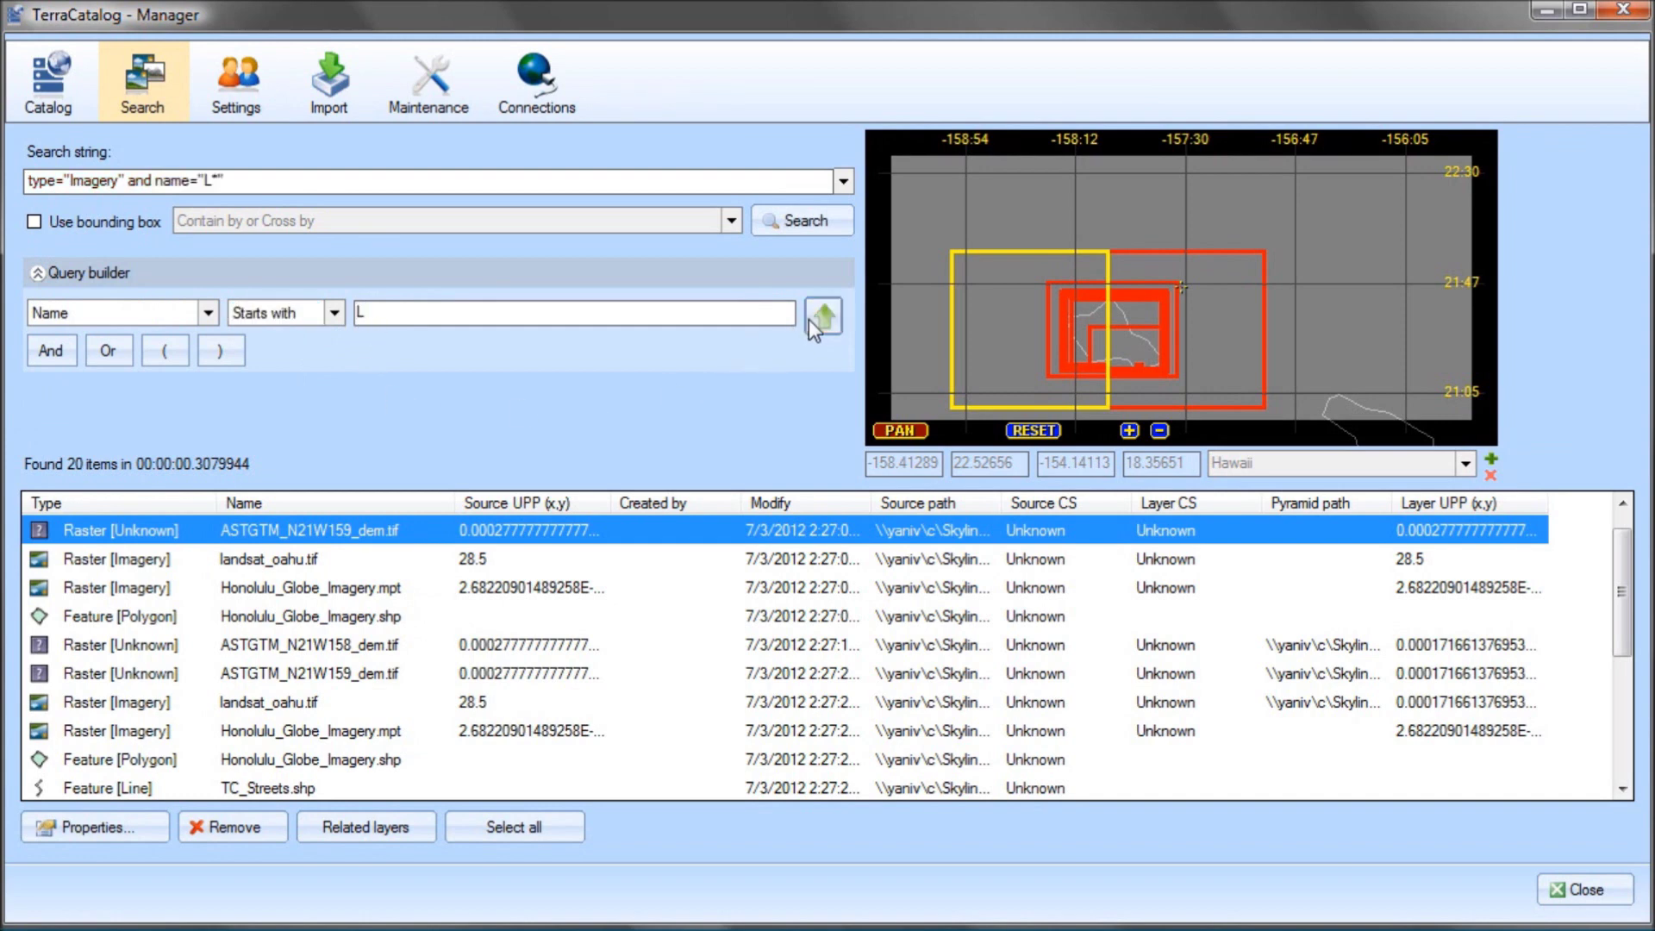
pyautogui.click(804, 221)
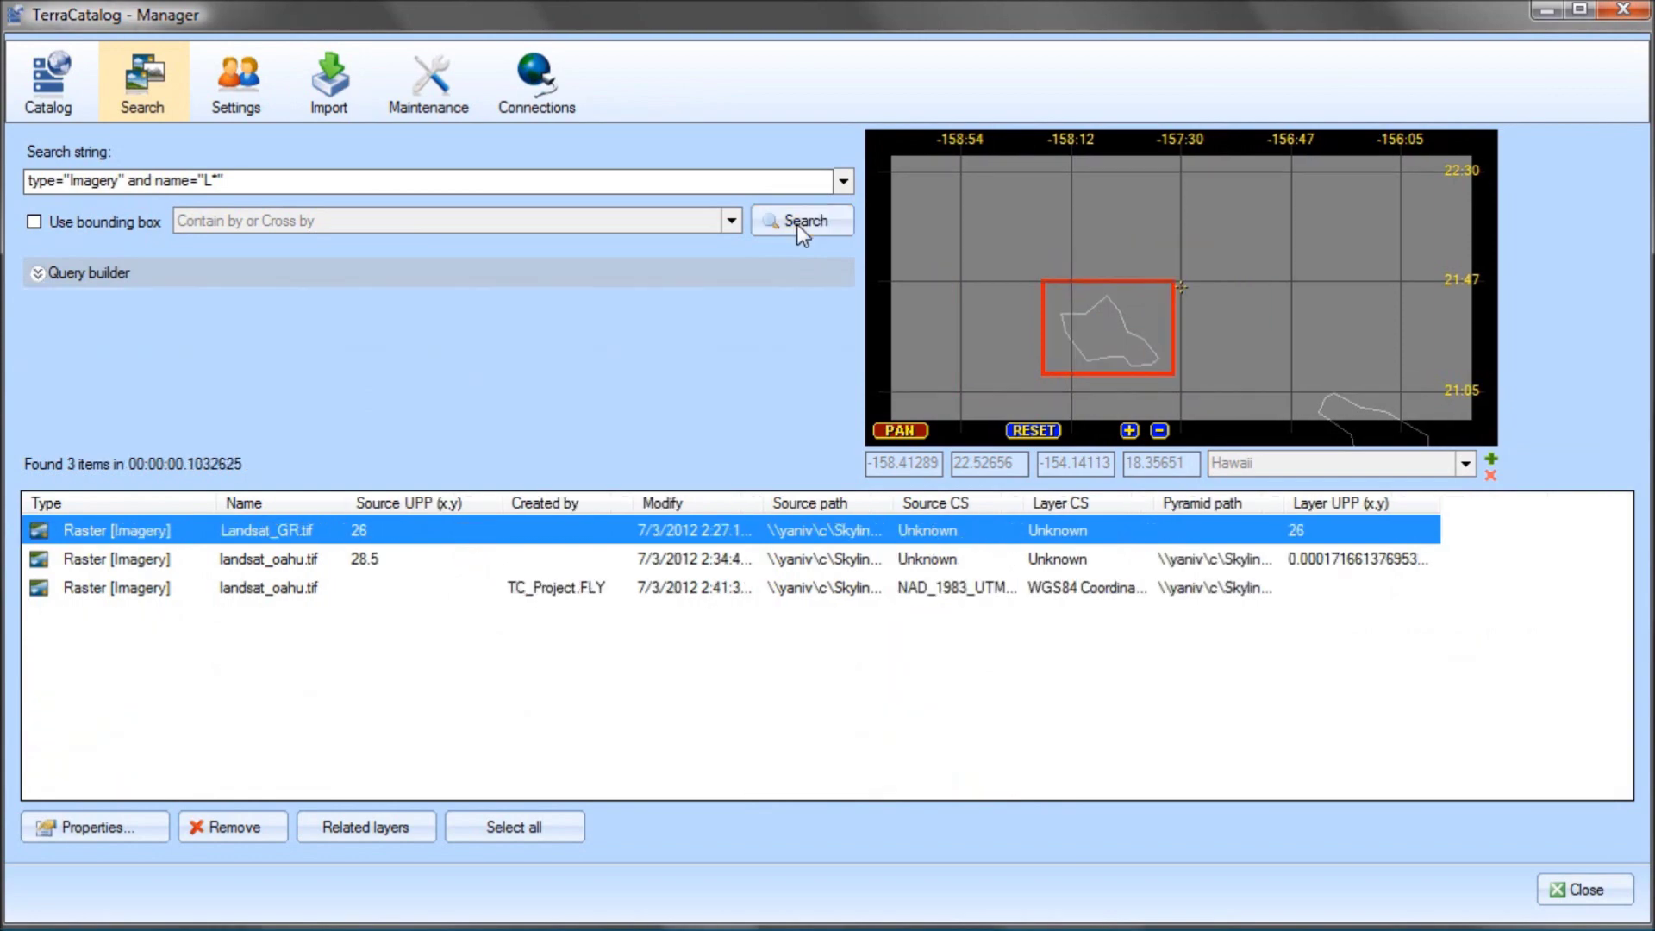
pyautogui.click(304, 591)
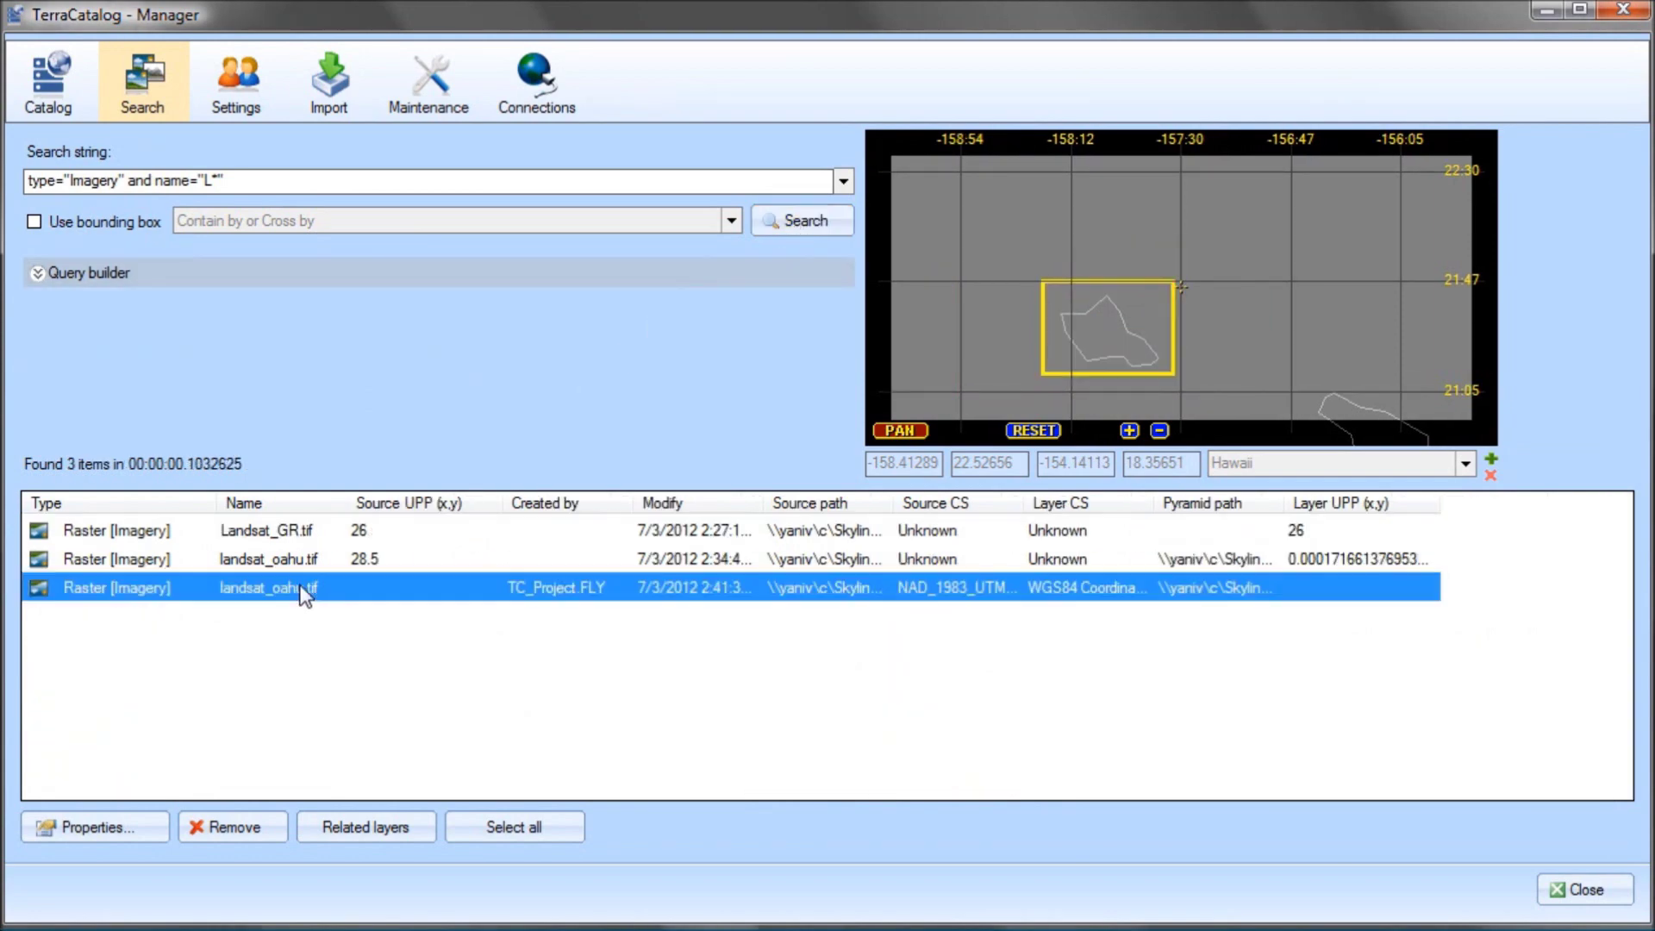
# Inspect landsat_oahu.tif's Dimensions, Metadata, Related Layers and Preview properties
pyautogui.click(110, 829)
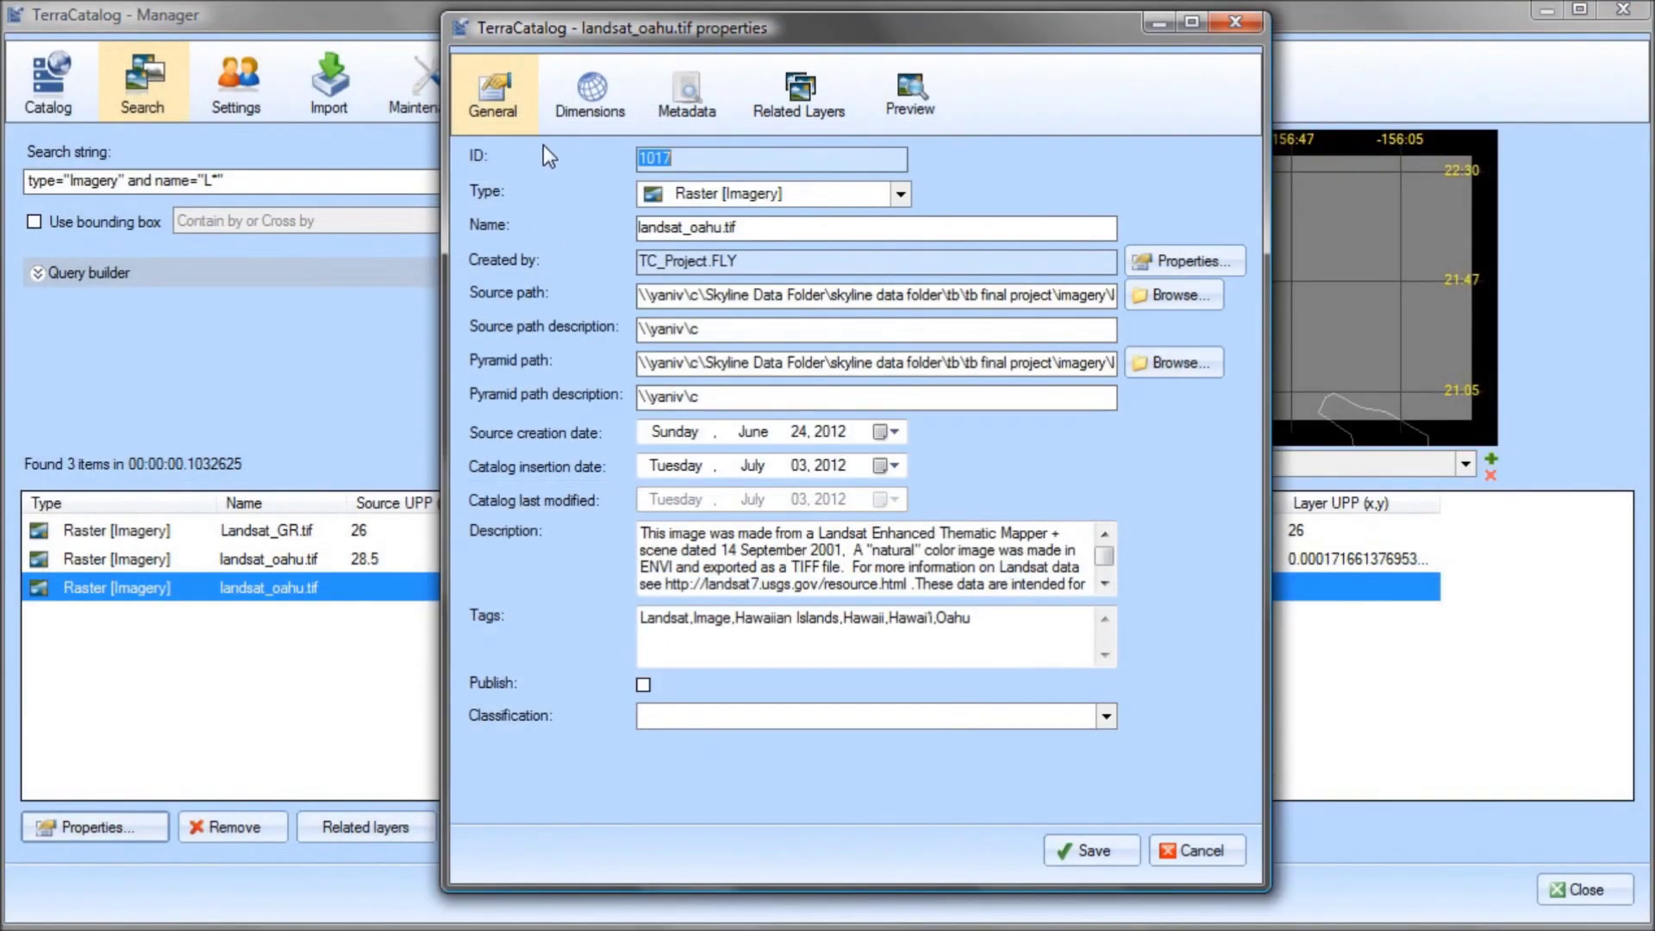
pyautogui.click(588, 102)
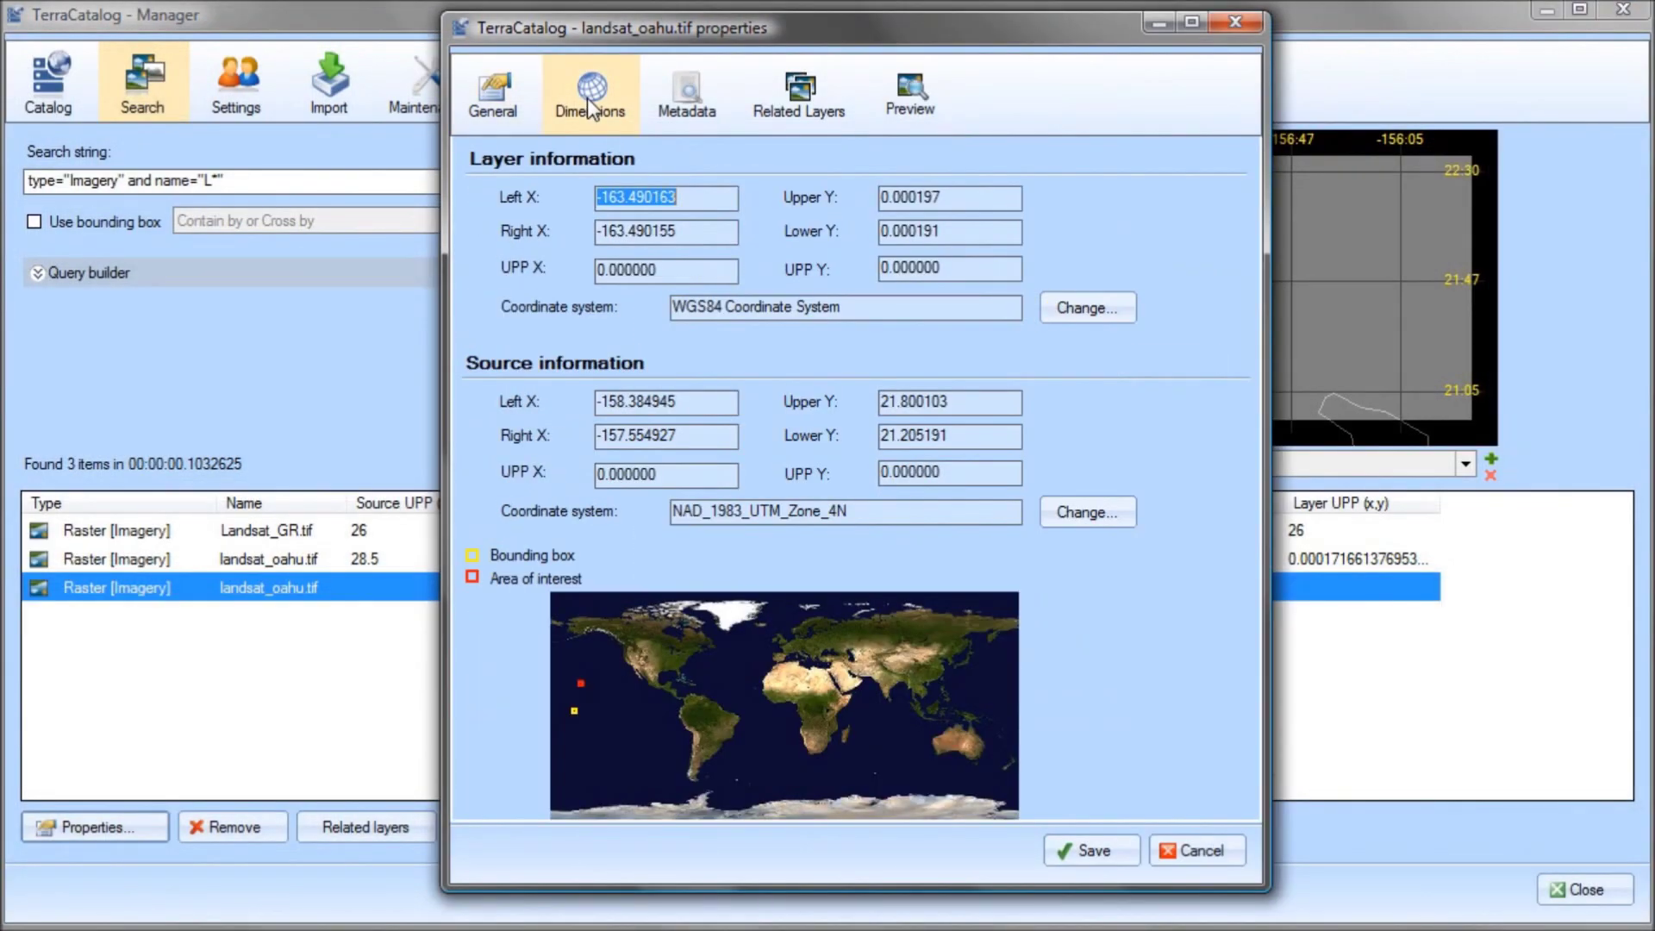
pyautogui.click(677, 91)
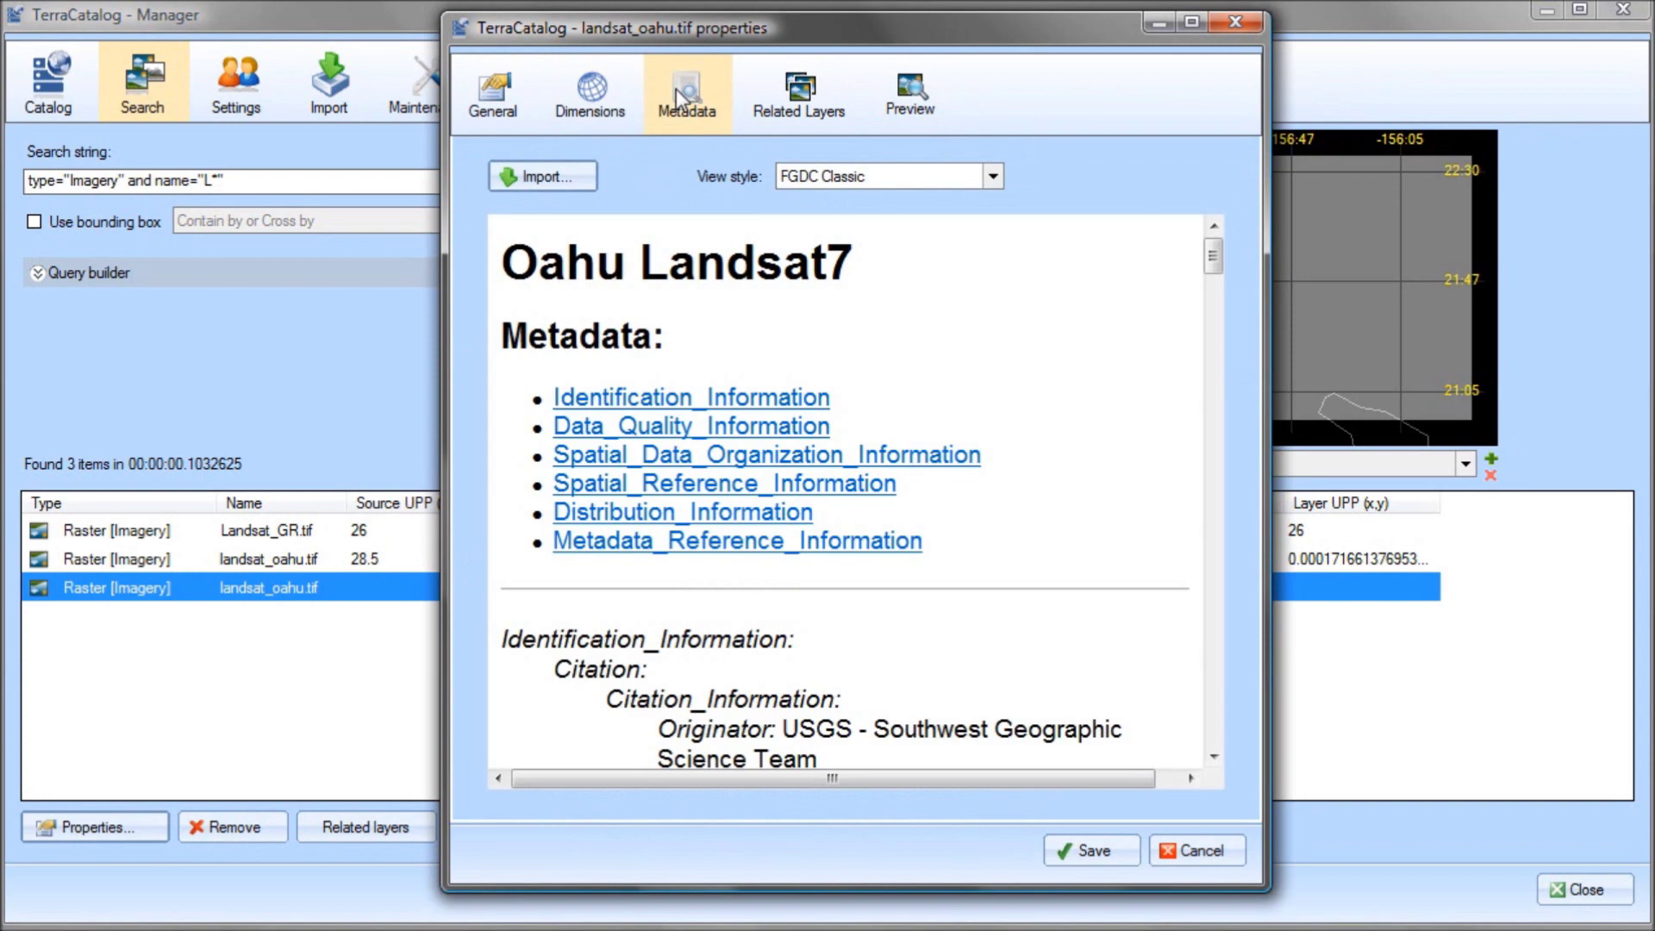
pyautogui.click(792, 97)
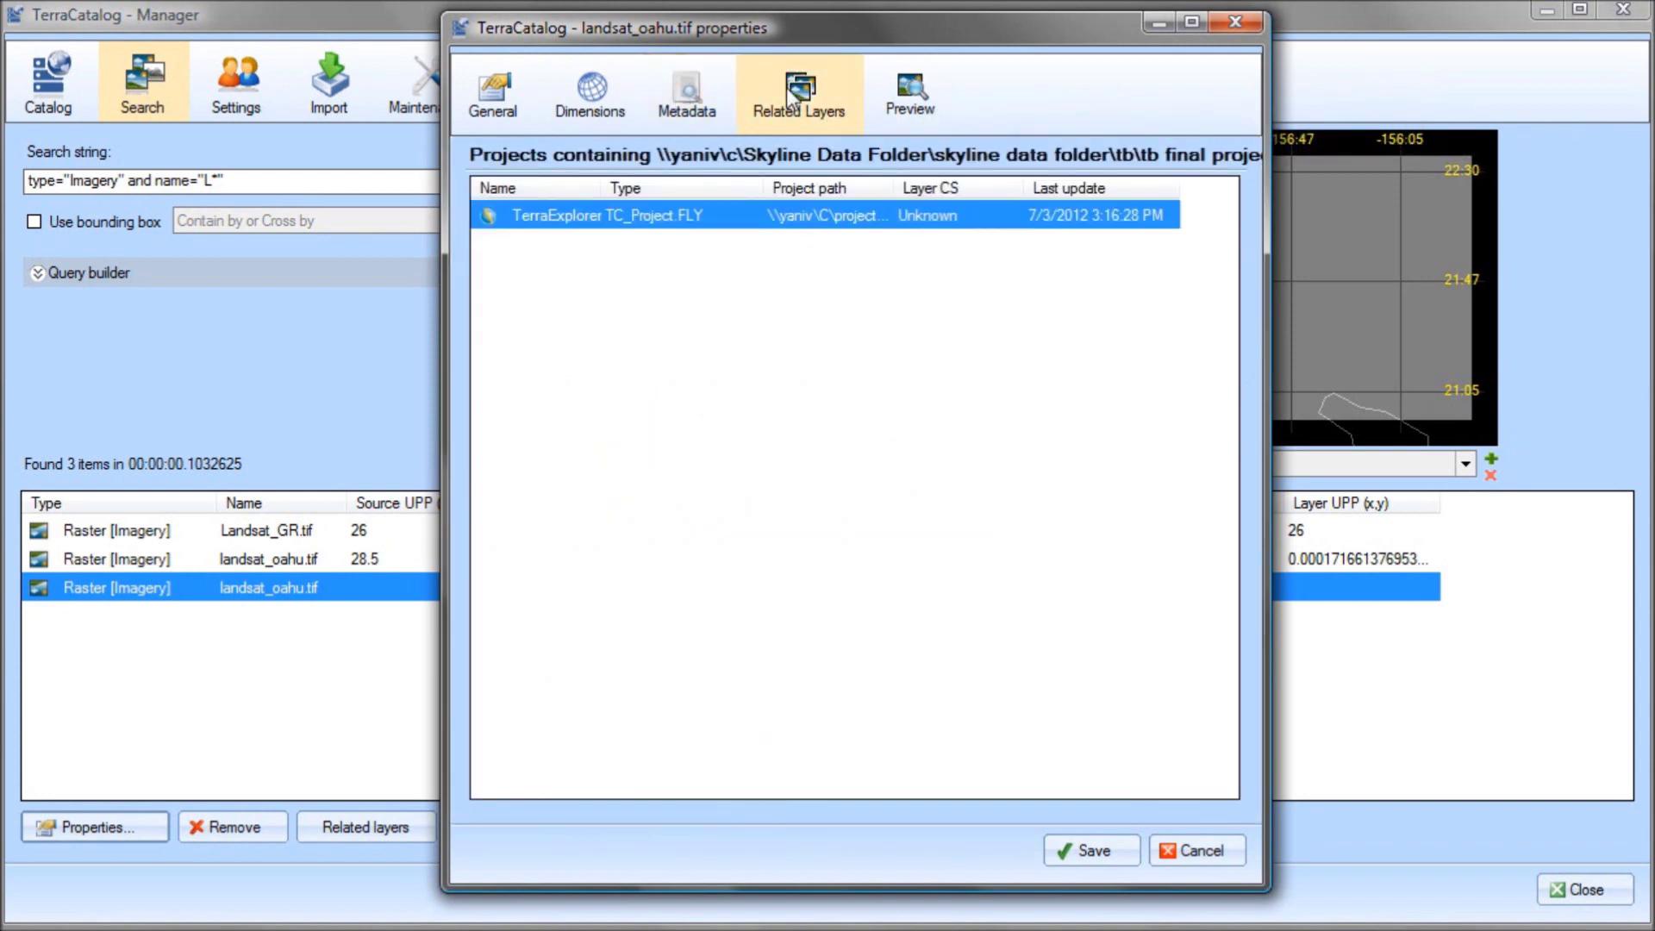
pyautogui.click(912, 95)
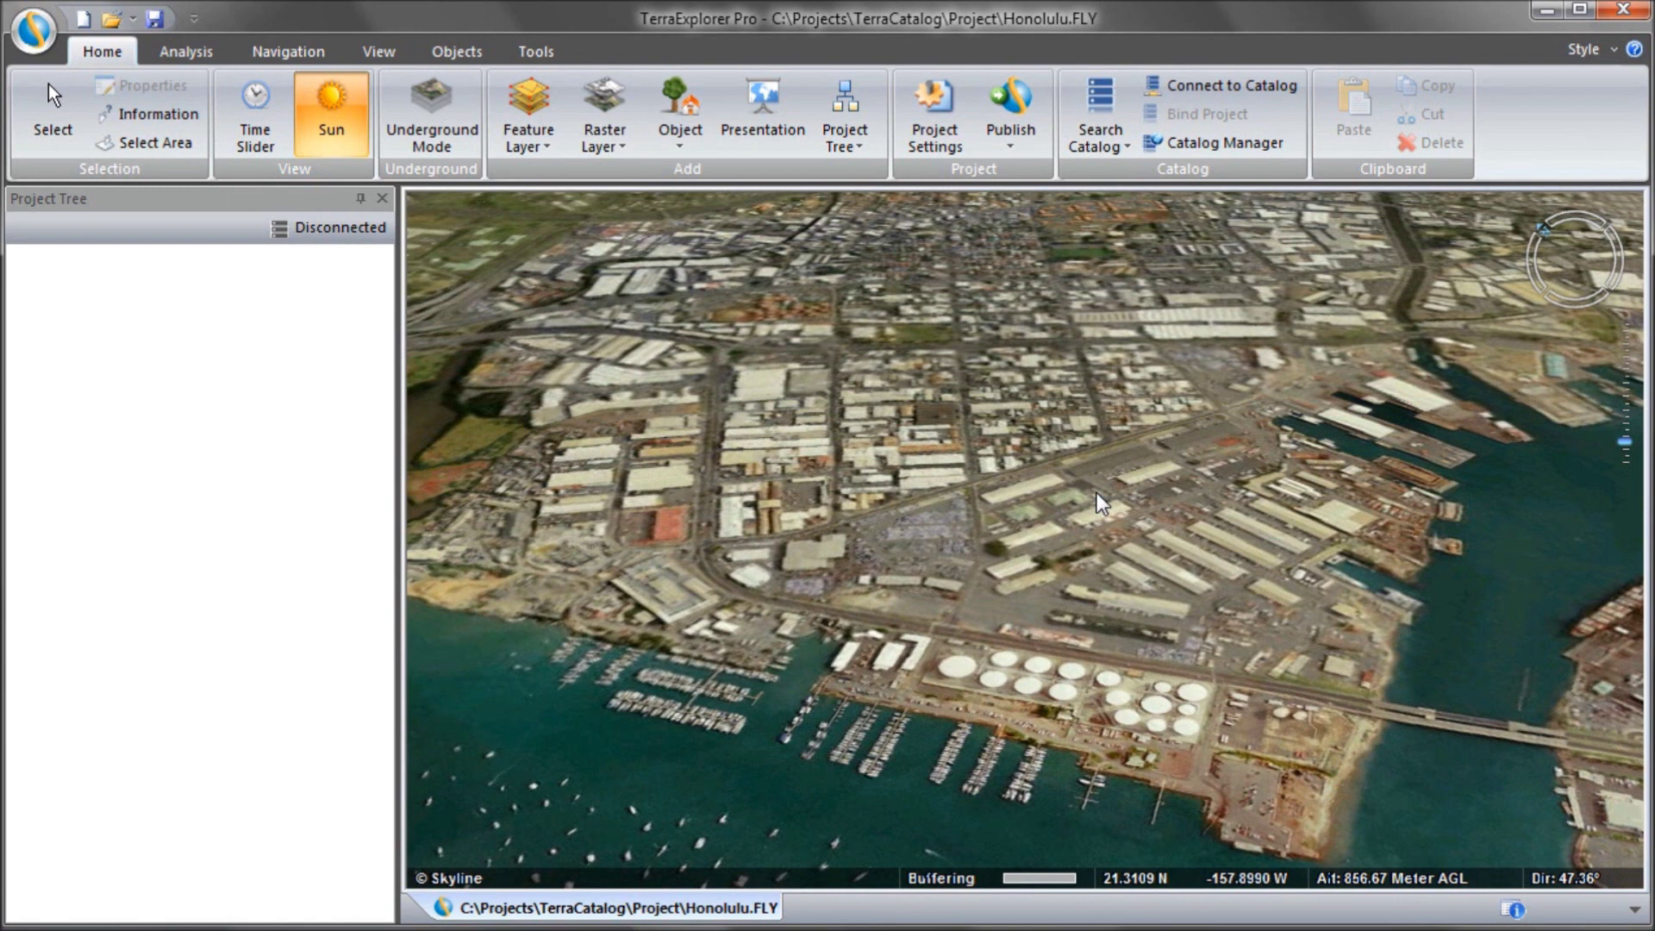
# Connect the Honolulu project to the local catalog and search it for feature layers
pyautogui.click(1229, 85)
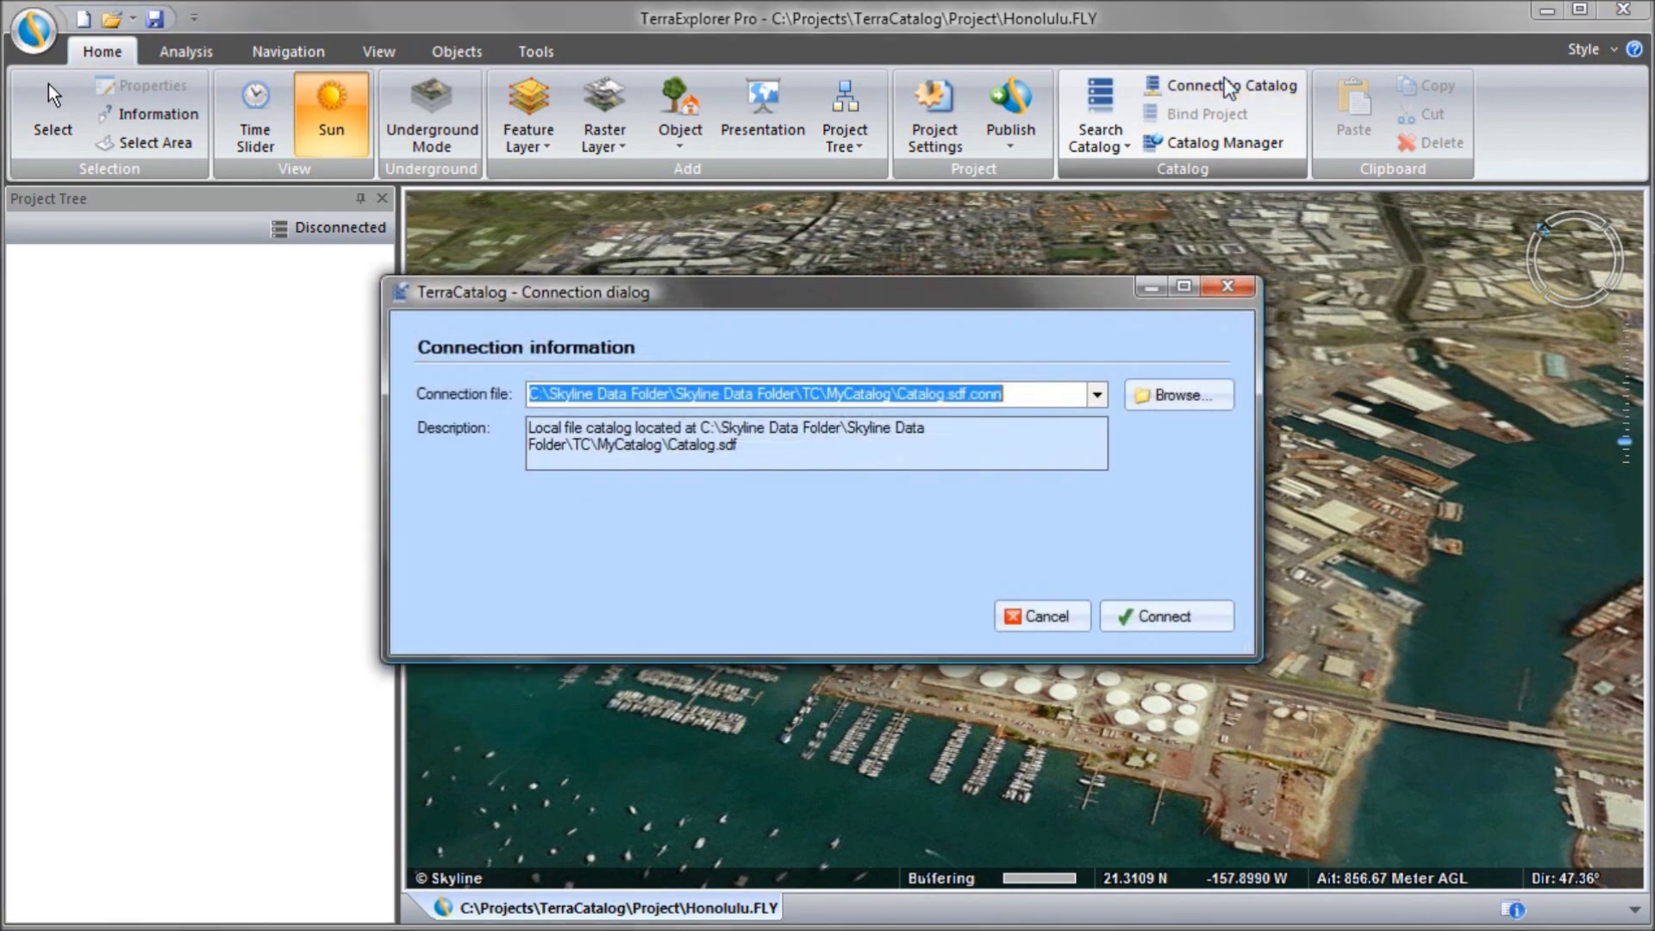
pyautogui.click(1202, 628)
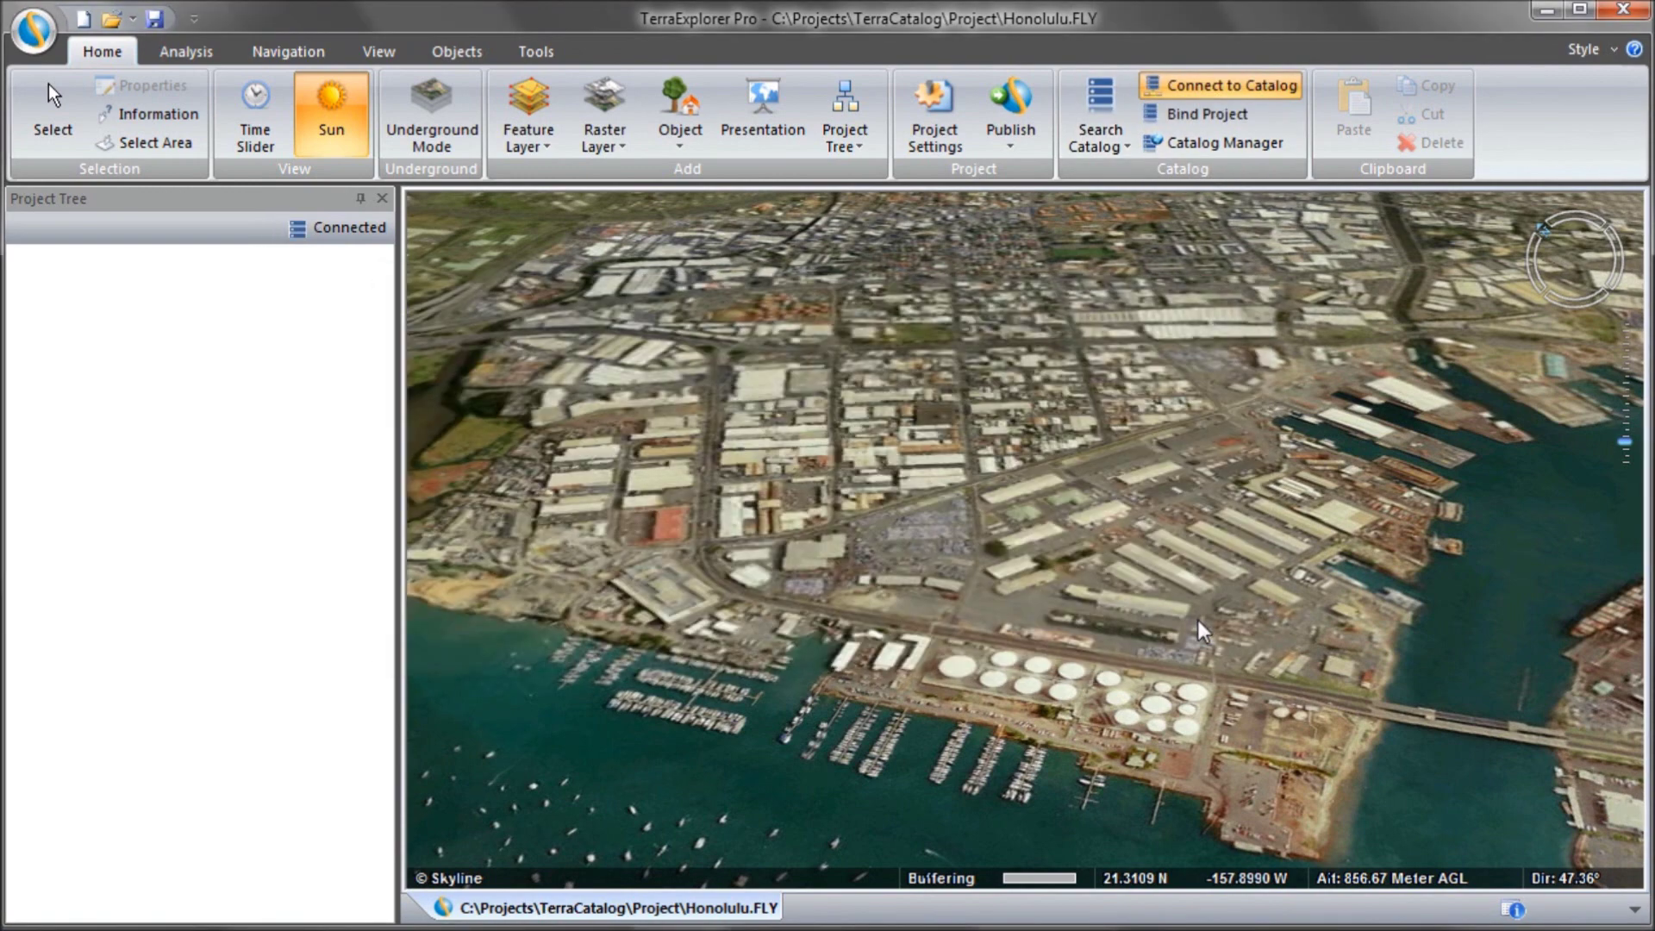
pyautogui.click(1107, 138)
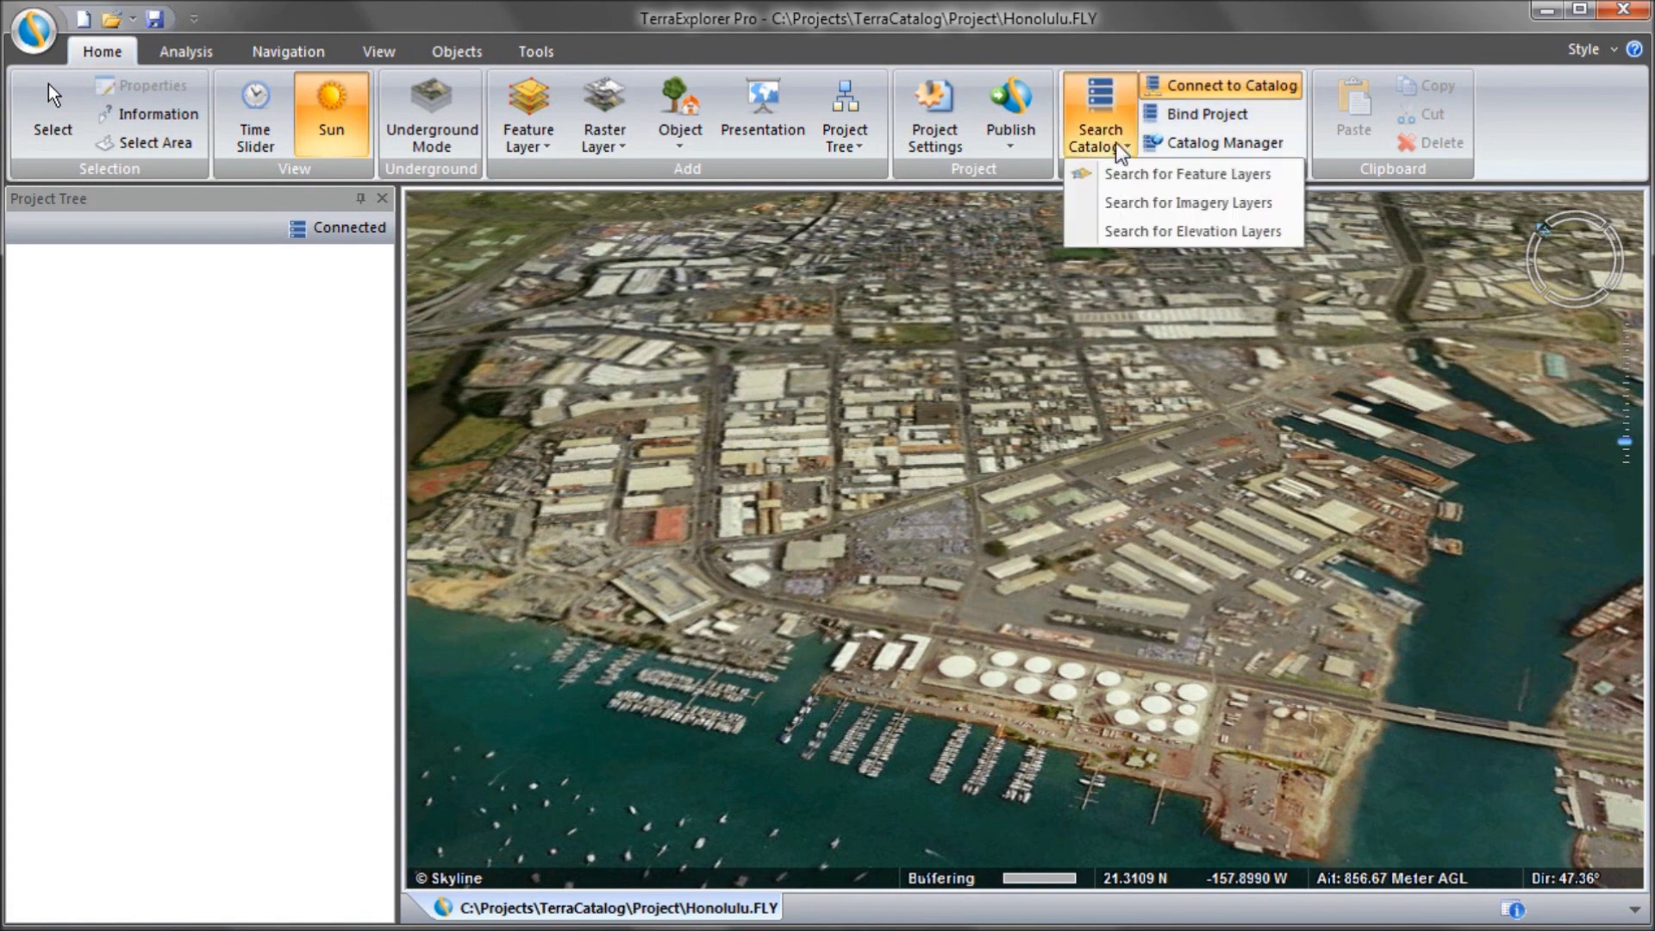
pyautogui.click(1125, 177)
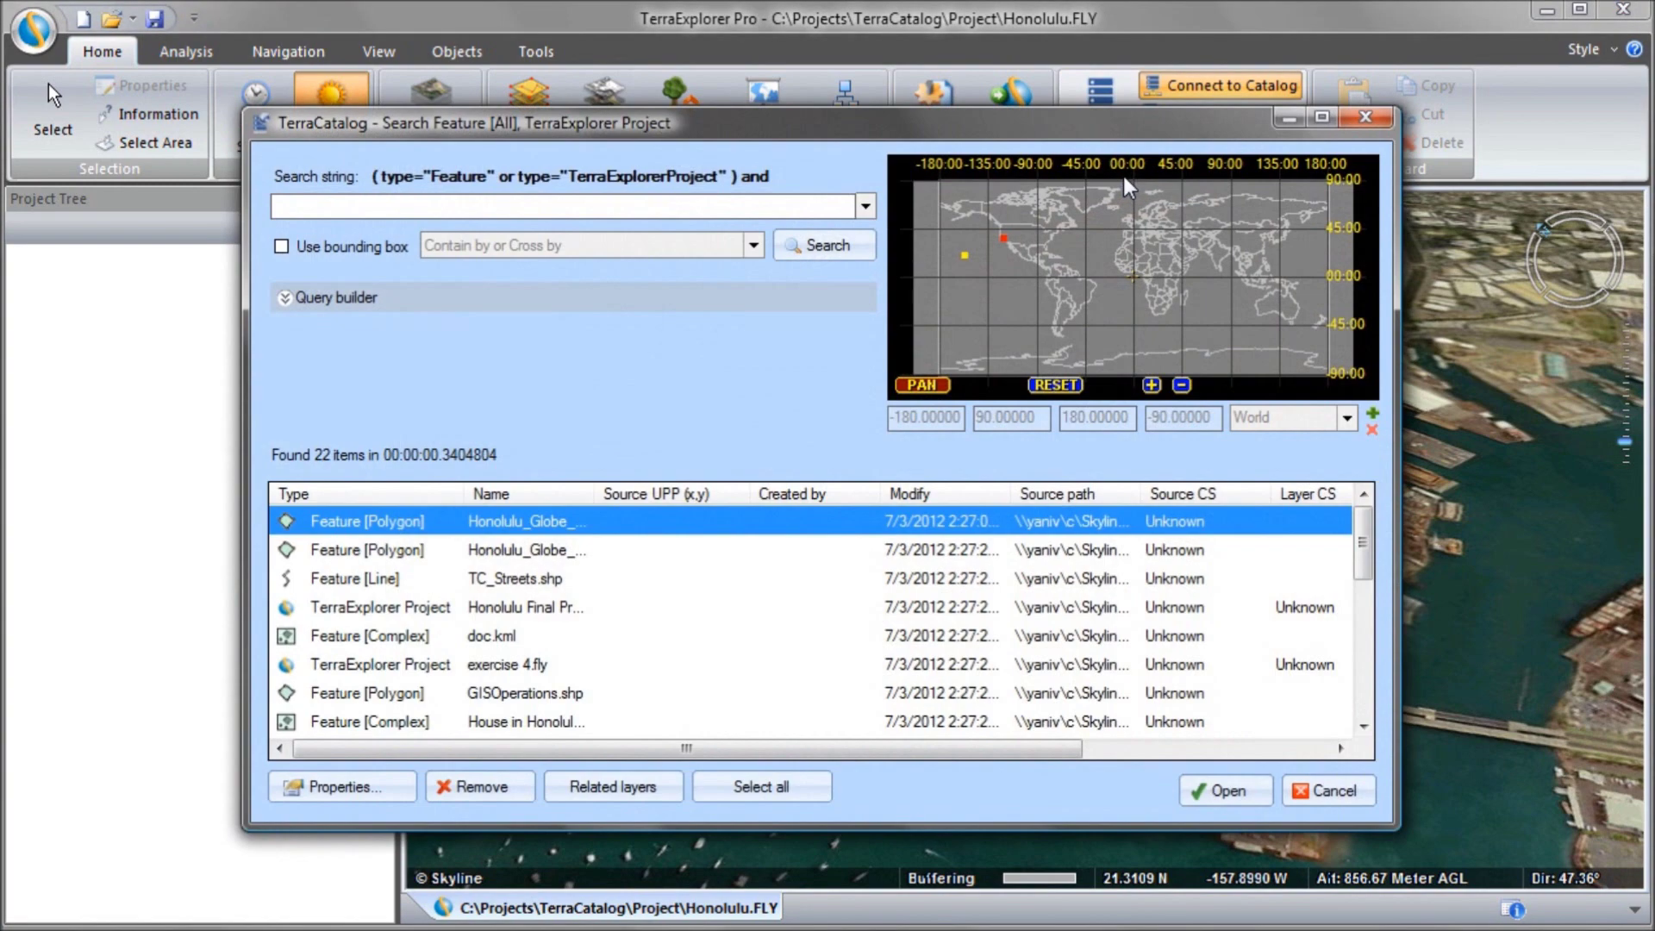
pyautogui.click(780, 210)
# Search the catalog for 'Buildings' and import the second Buildings.shp result as 3D buildings
pyautogui.write('Buildings')
pyautogui.click(849, 246)
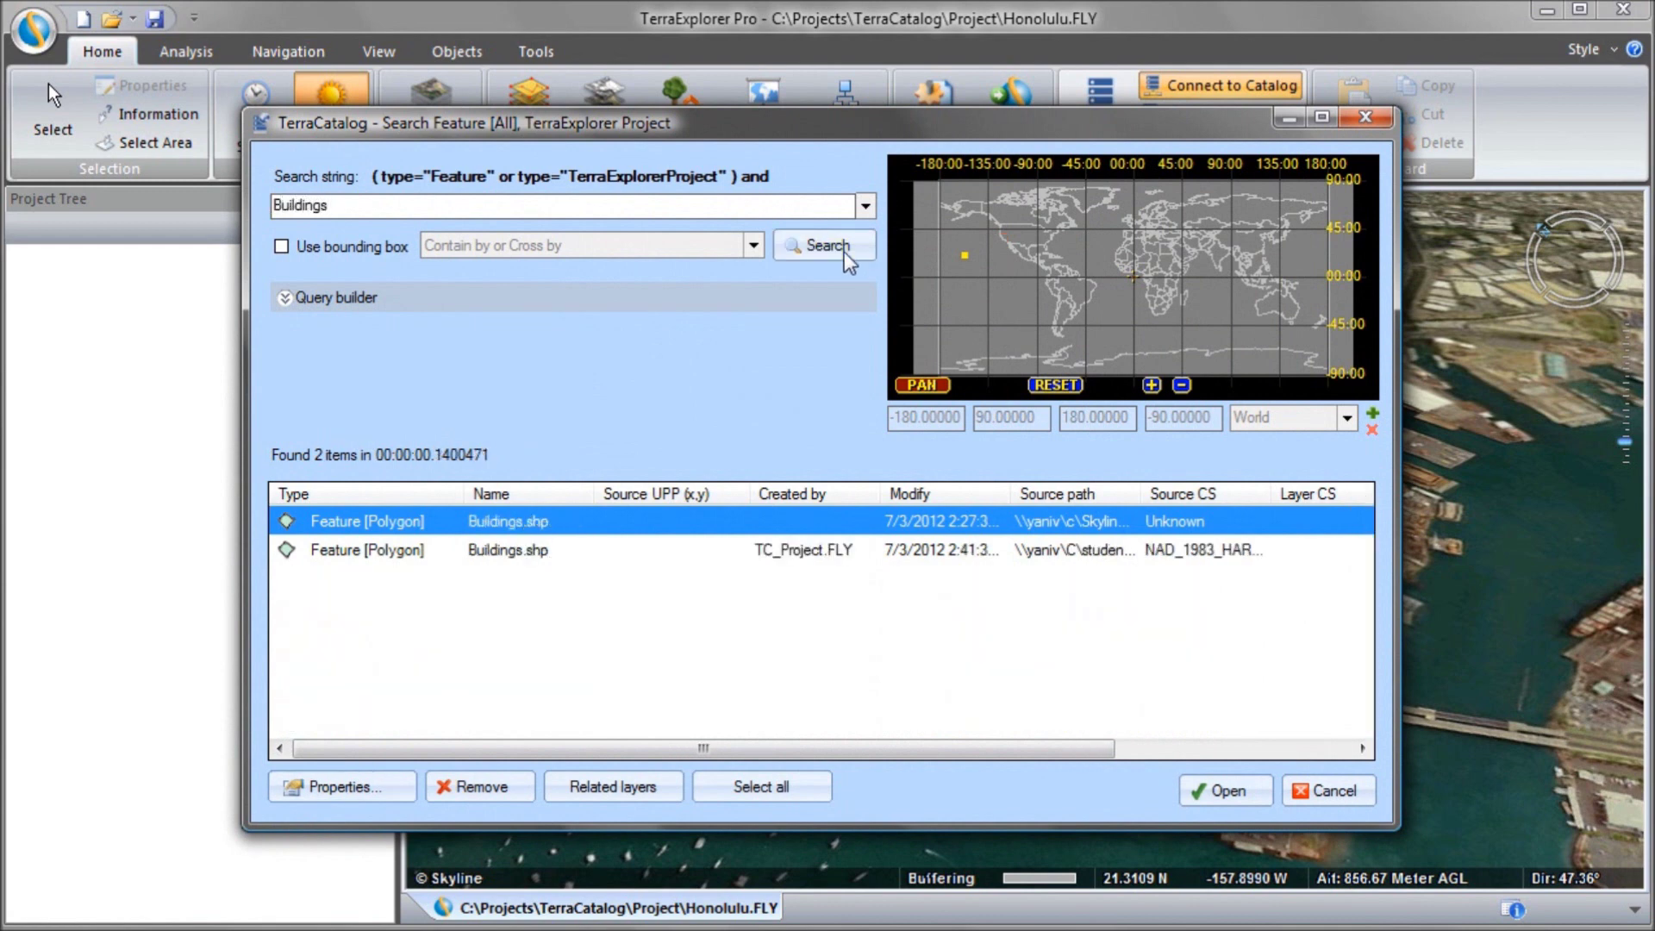
pyautogui.click(544, 556)
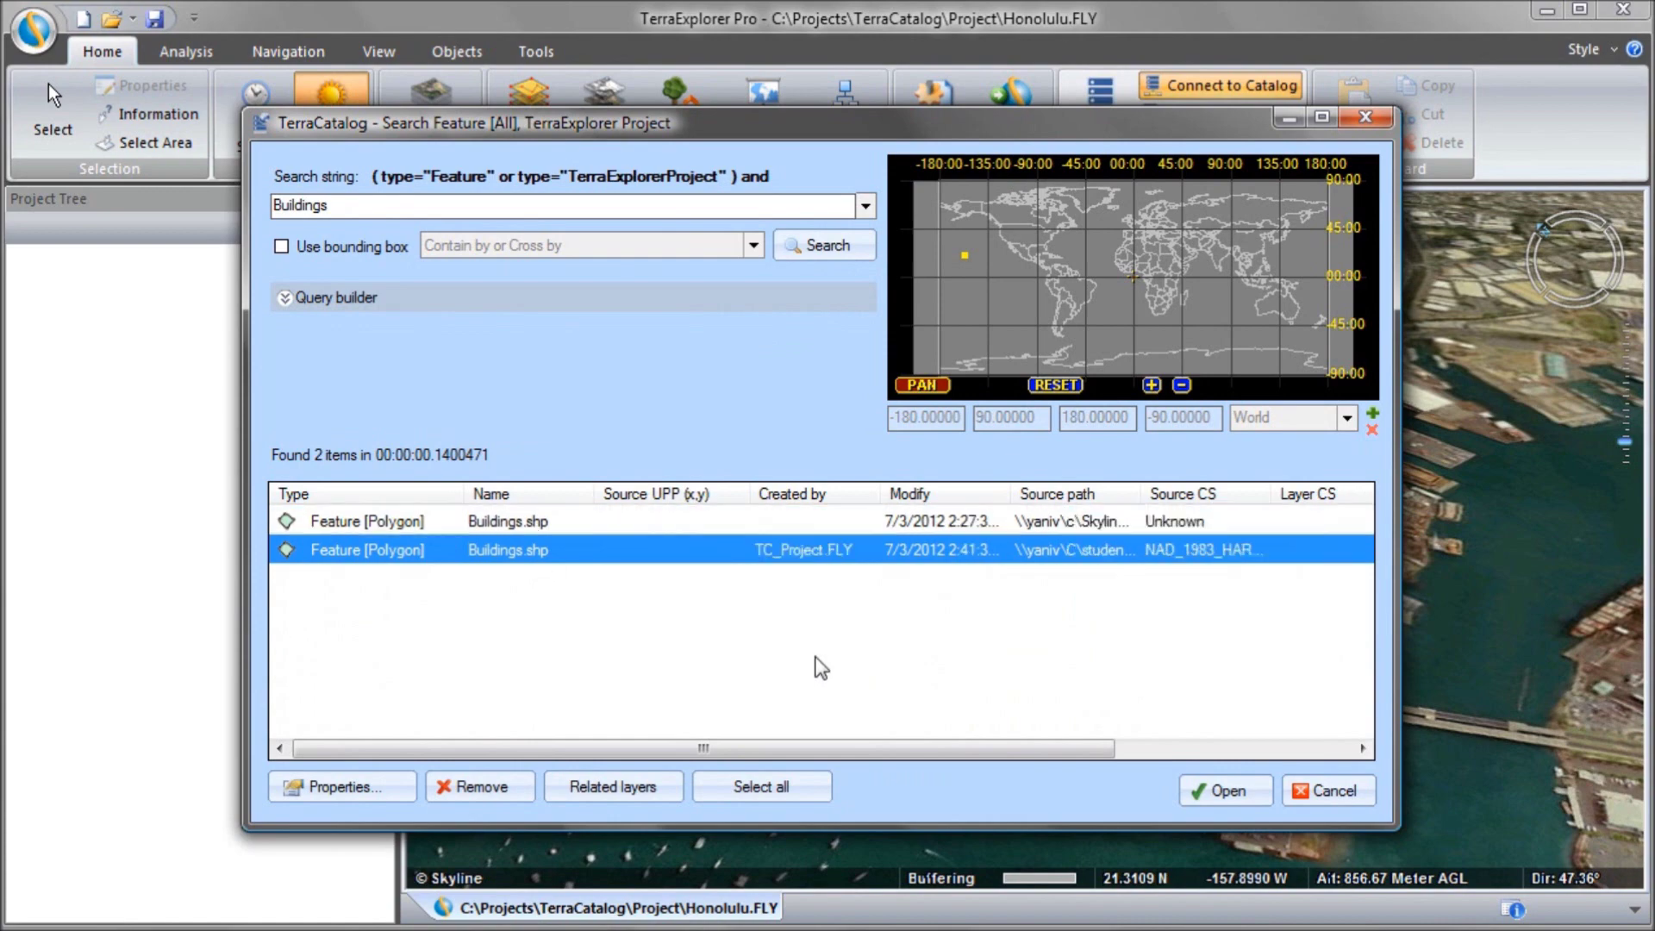
pyautogui.click(1224, 791)
pyautogui.click(1049, 855)
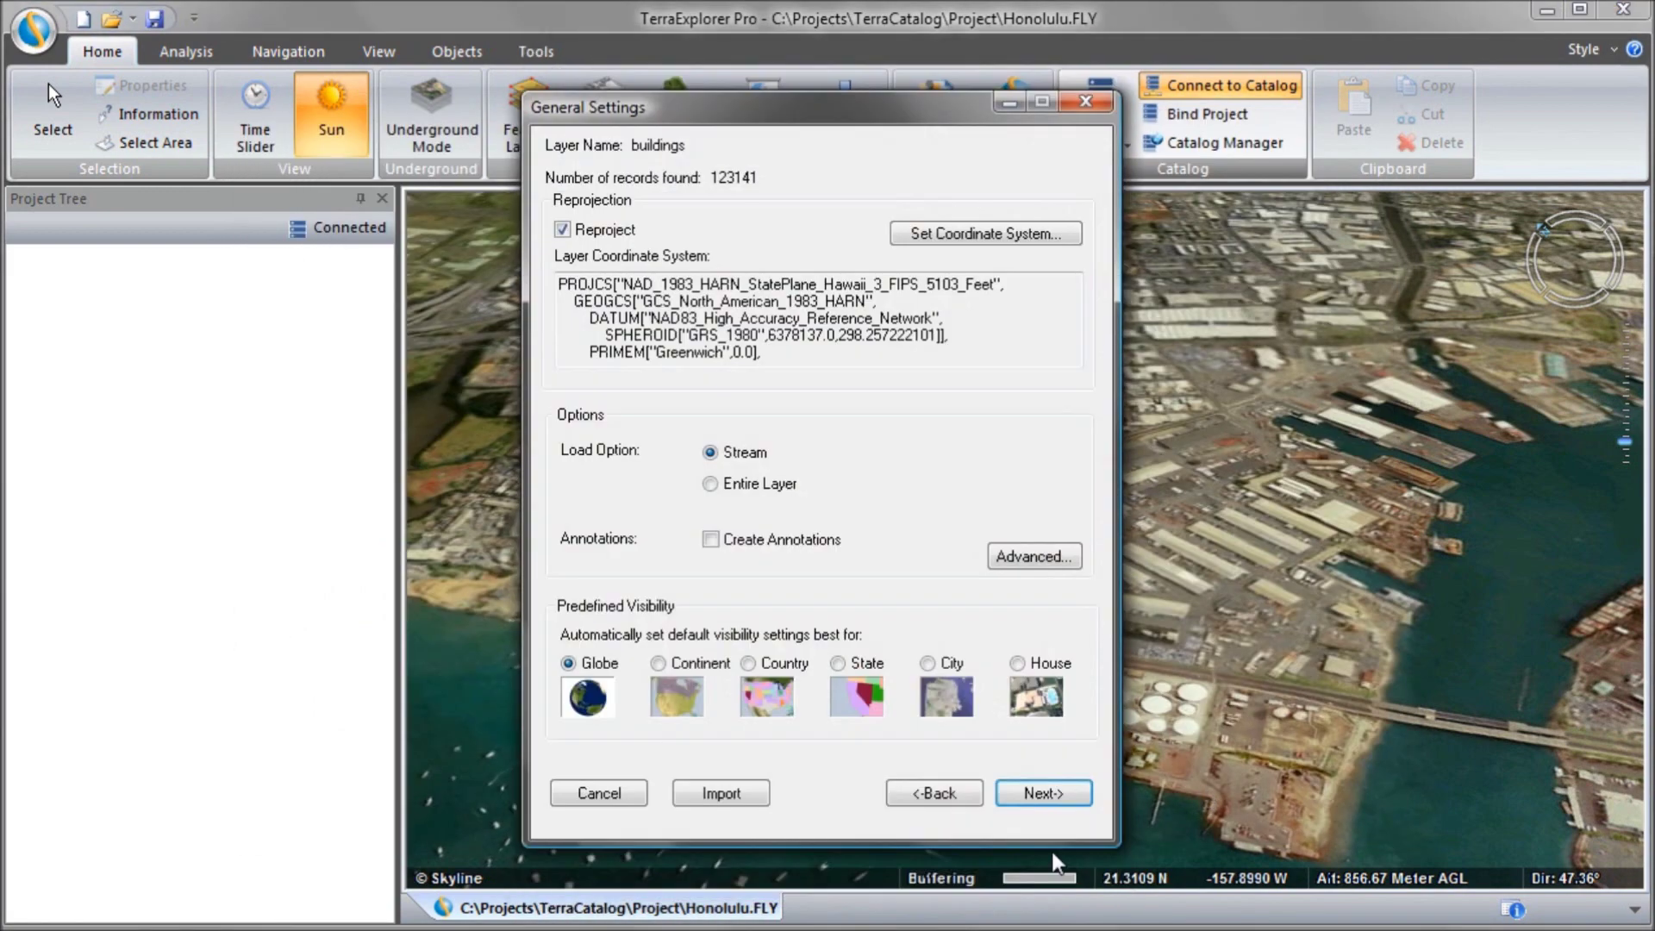
pyautogui.click(1045, 793)
pyautogui.click(1165, 291)
pyautogui.click(1088, 353)
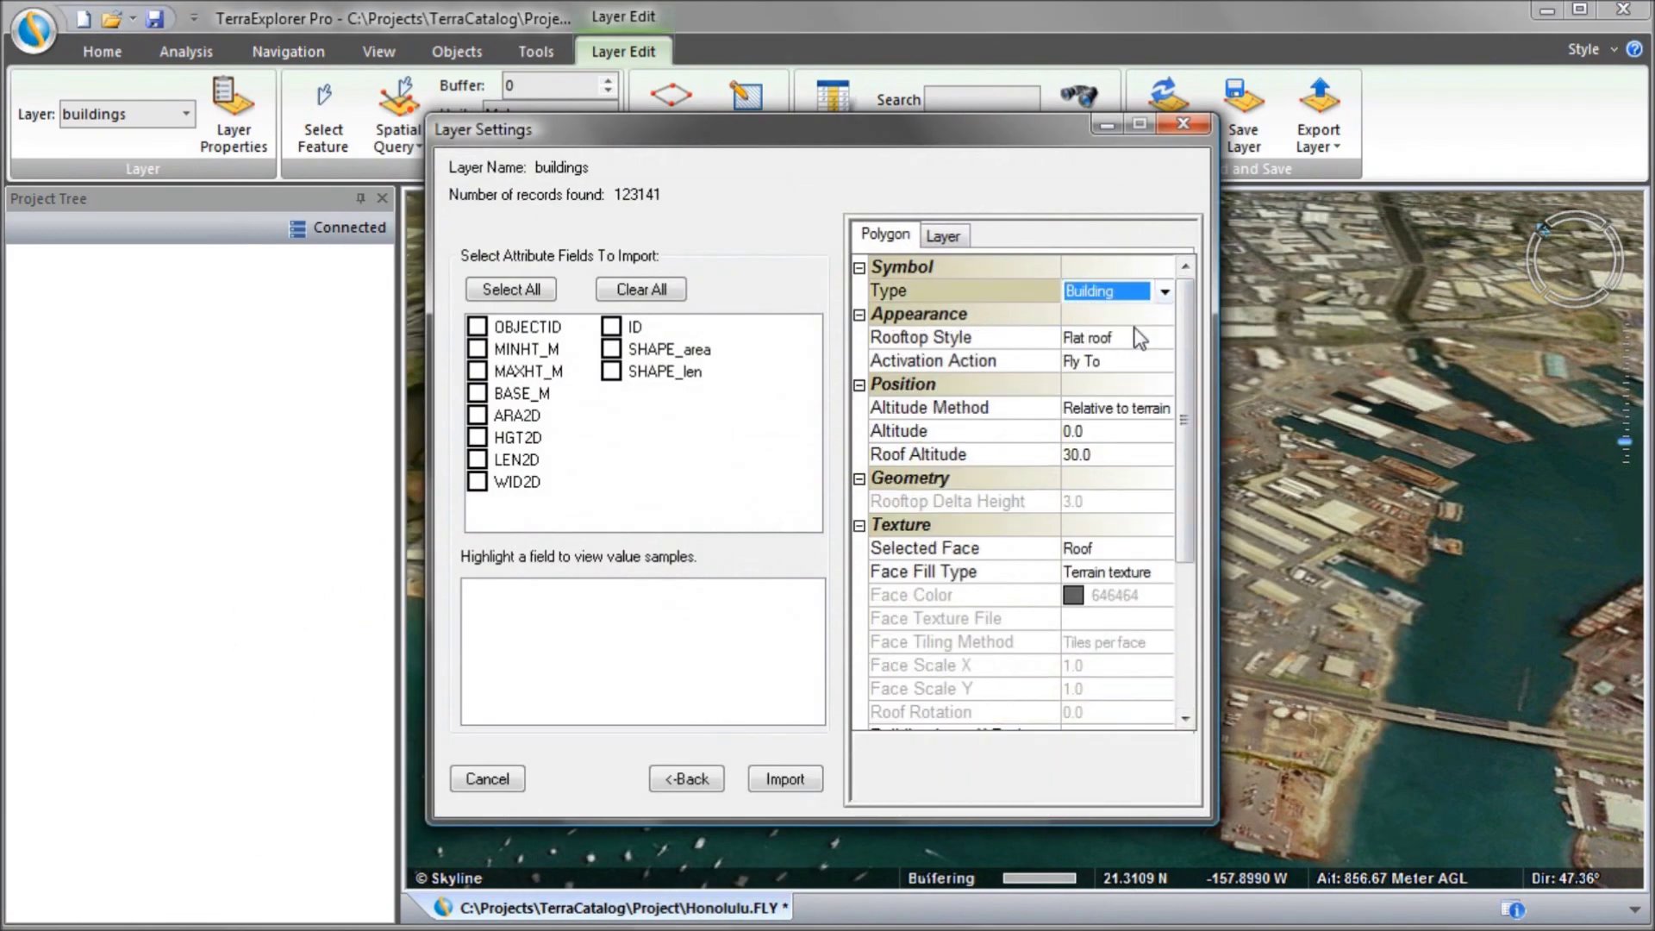
pyautogui.click(802, 778)
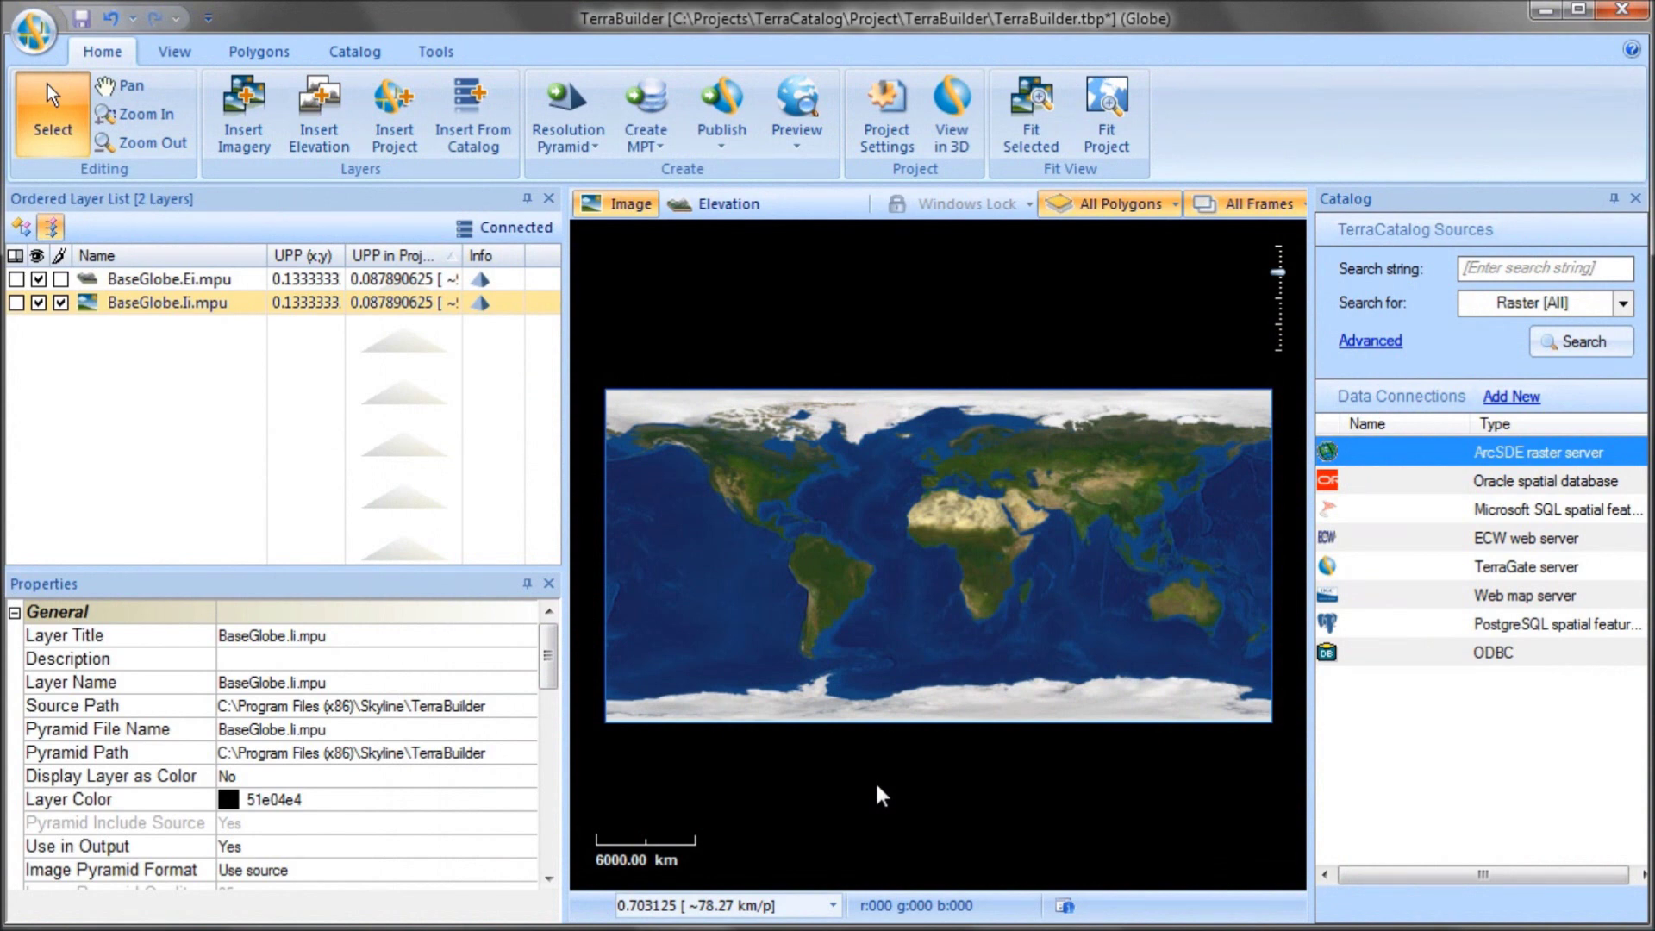
# Search the catalog for 'oahu' and load the full-resolution landsat_oahu.tif into the project
pyautogui.click(1390, 343)
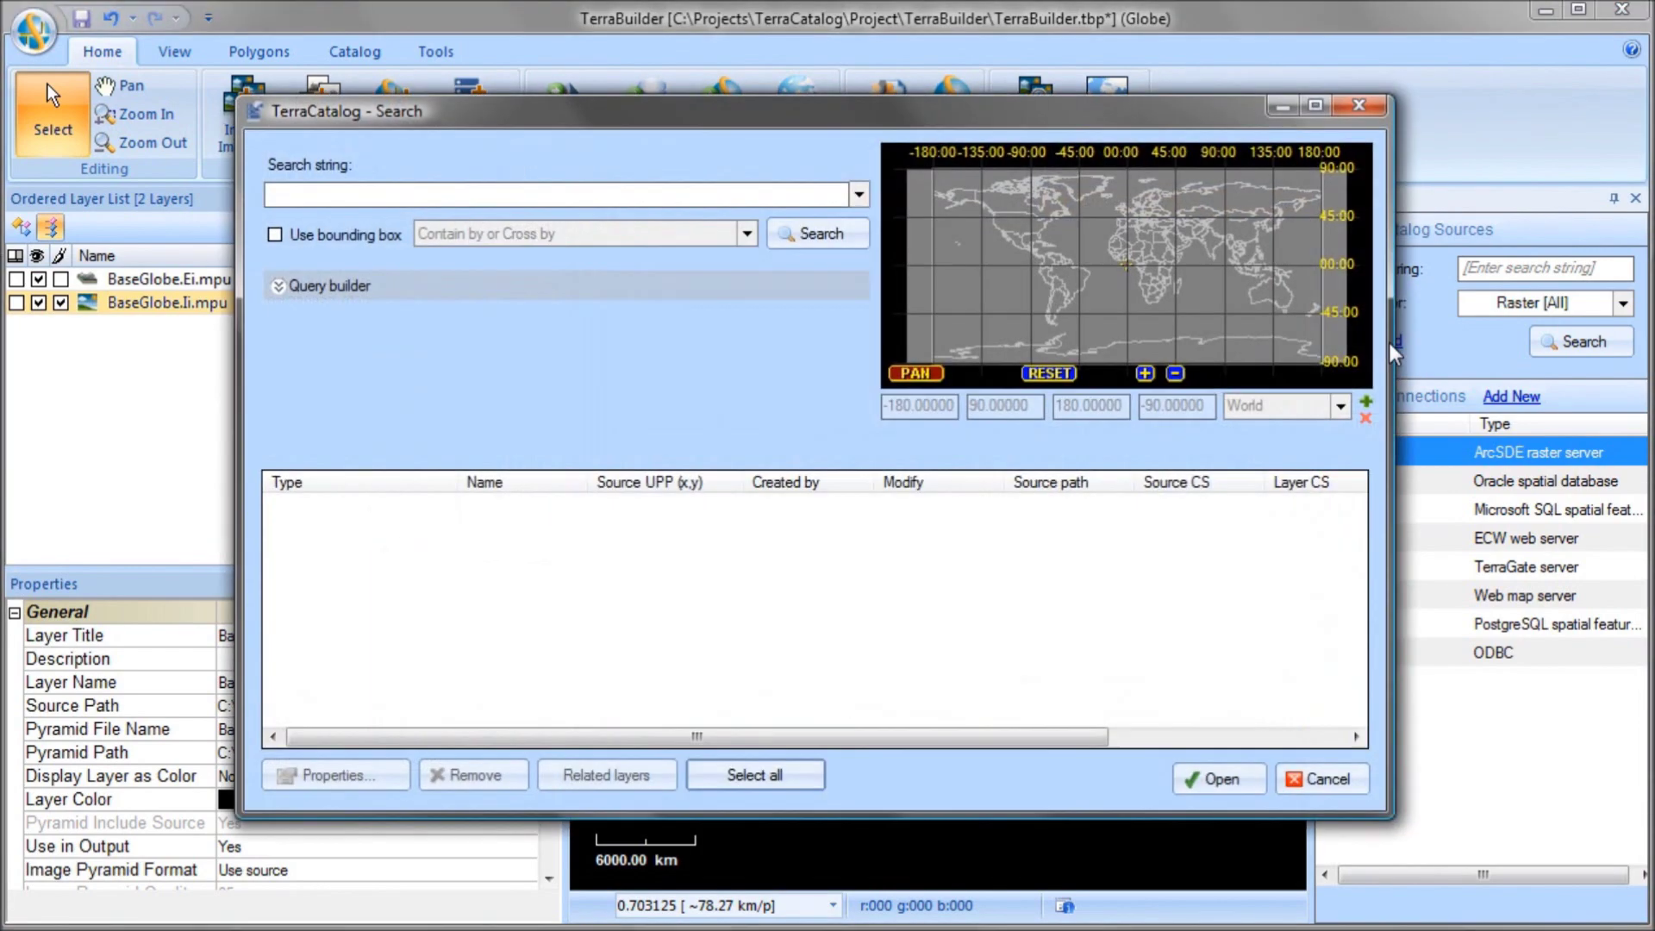
pyautogui.click(732, 200)
pyautogui.write('oahu')
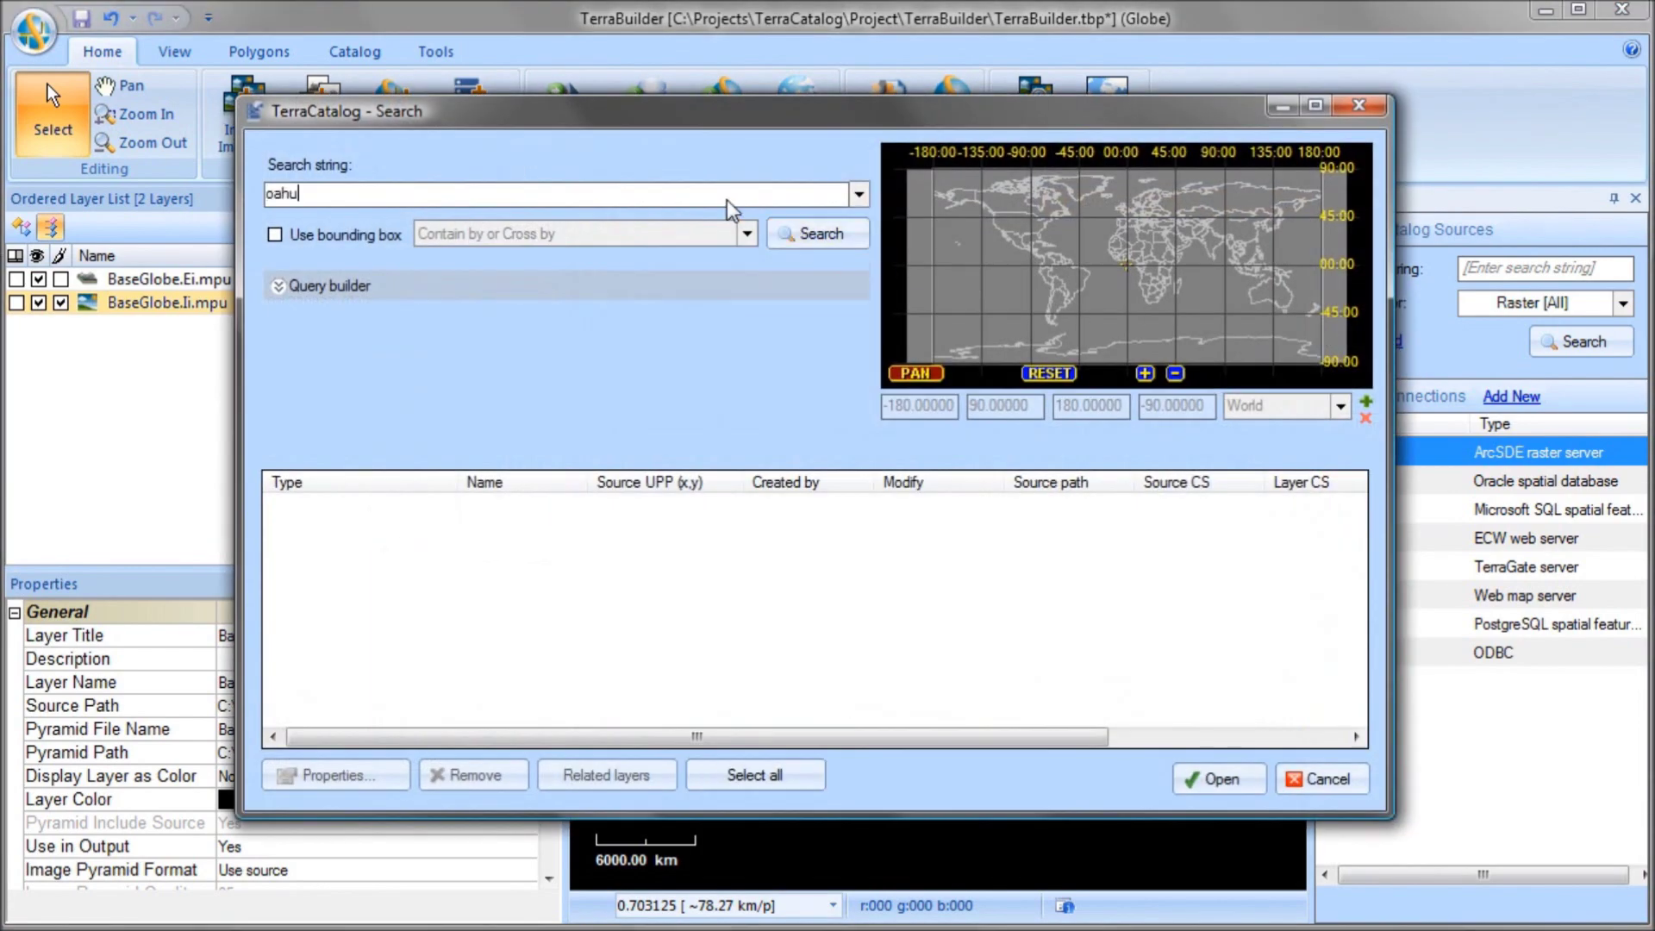
pyautogui.click(813, 240)
pyautogui.moveTo(588, 482); pyautogui.dragTo(670, 501)
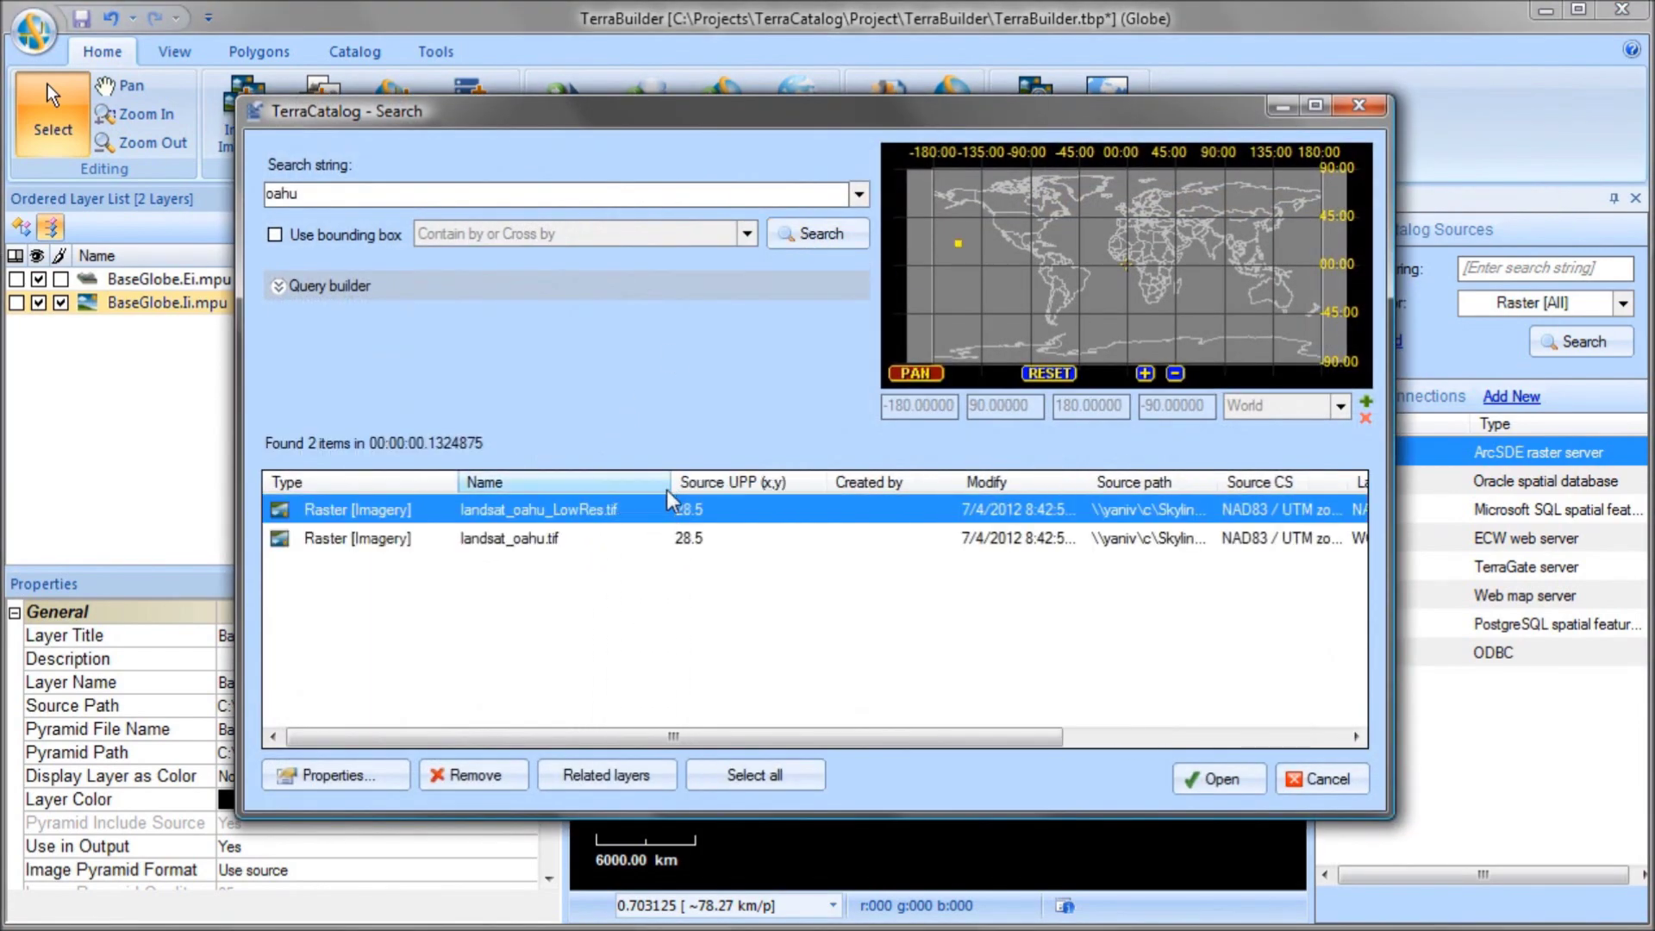
pyautogui.click(547, 541)
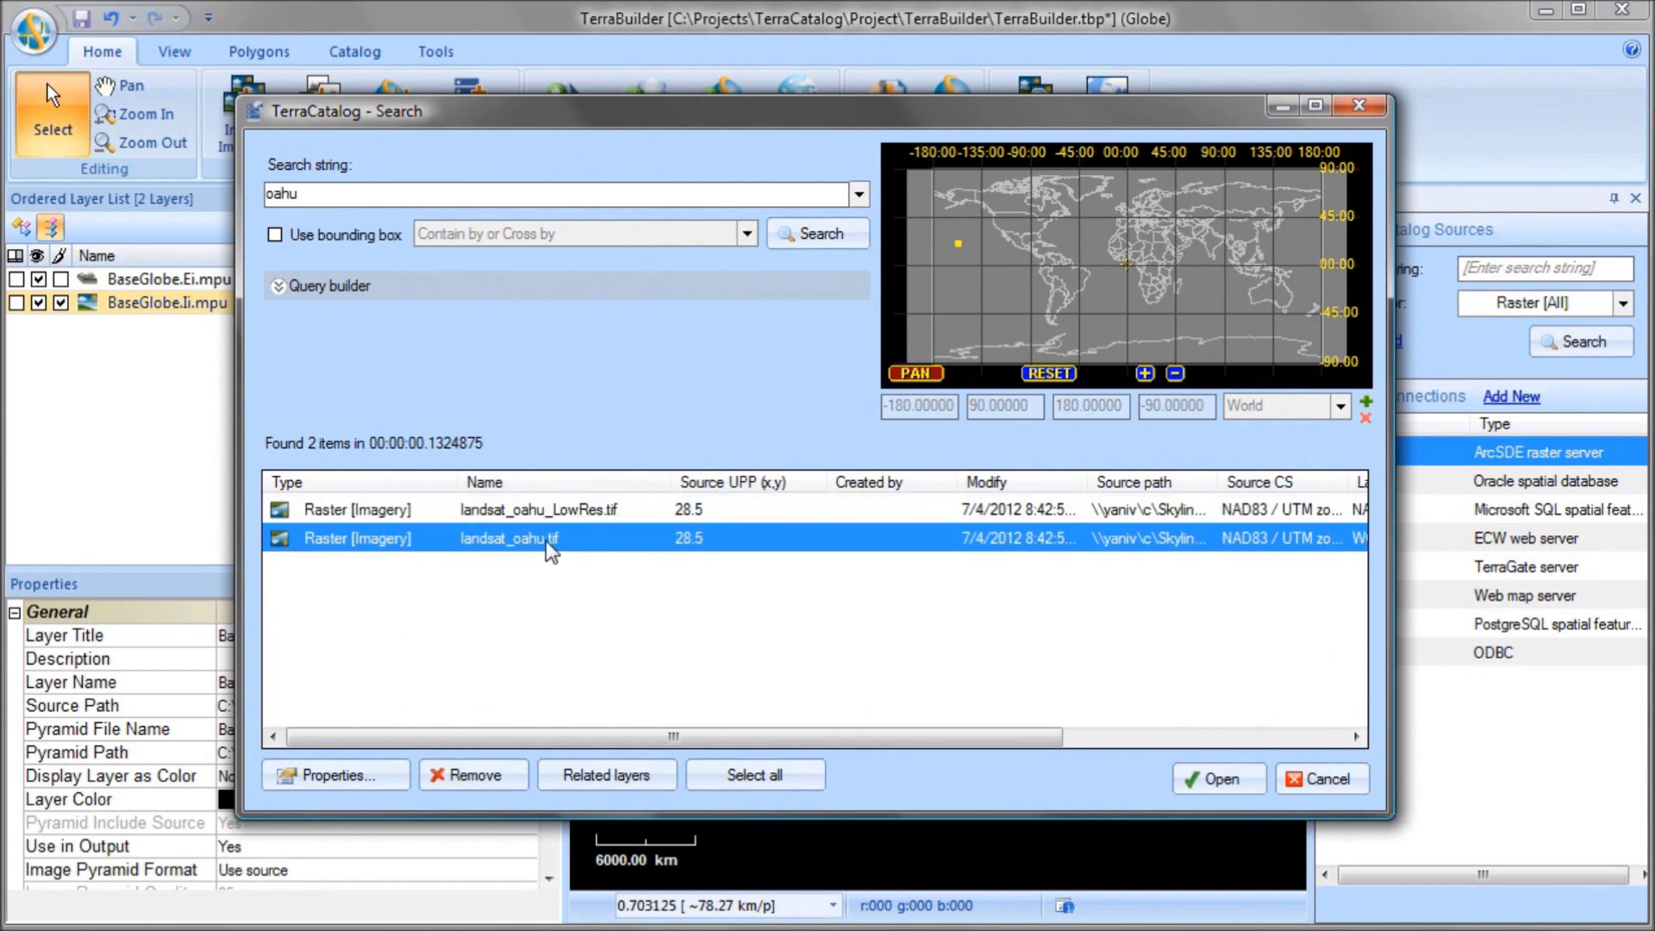
pyautogui.click(1195, 781)
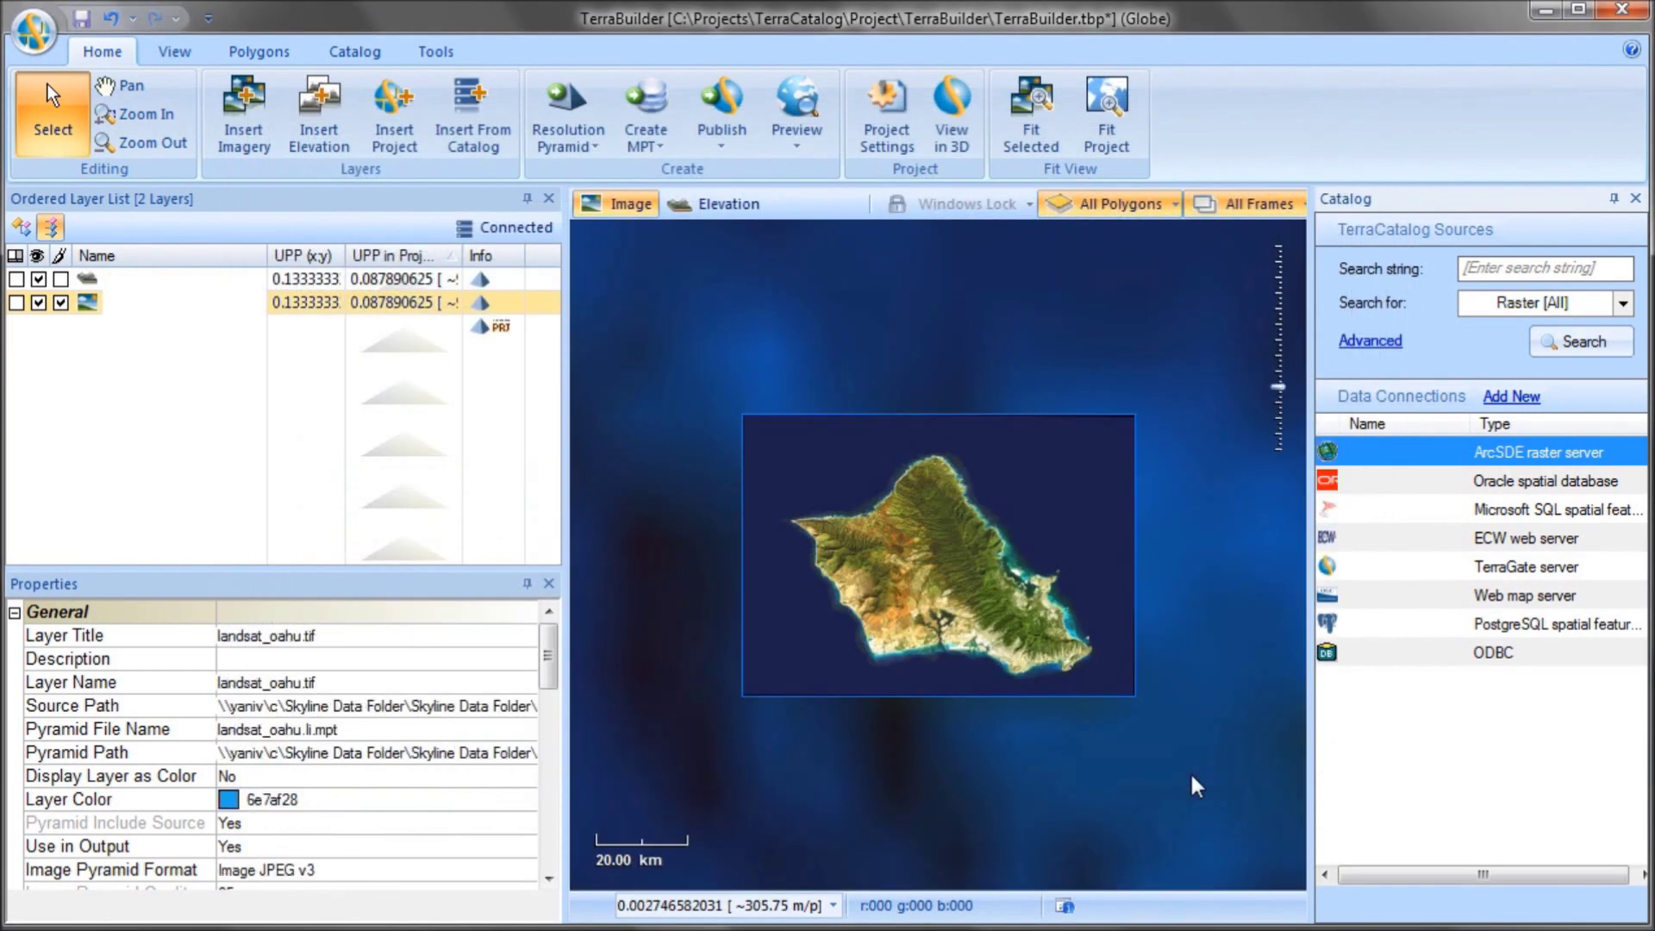
pyautogui.click(356, 52)
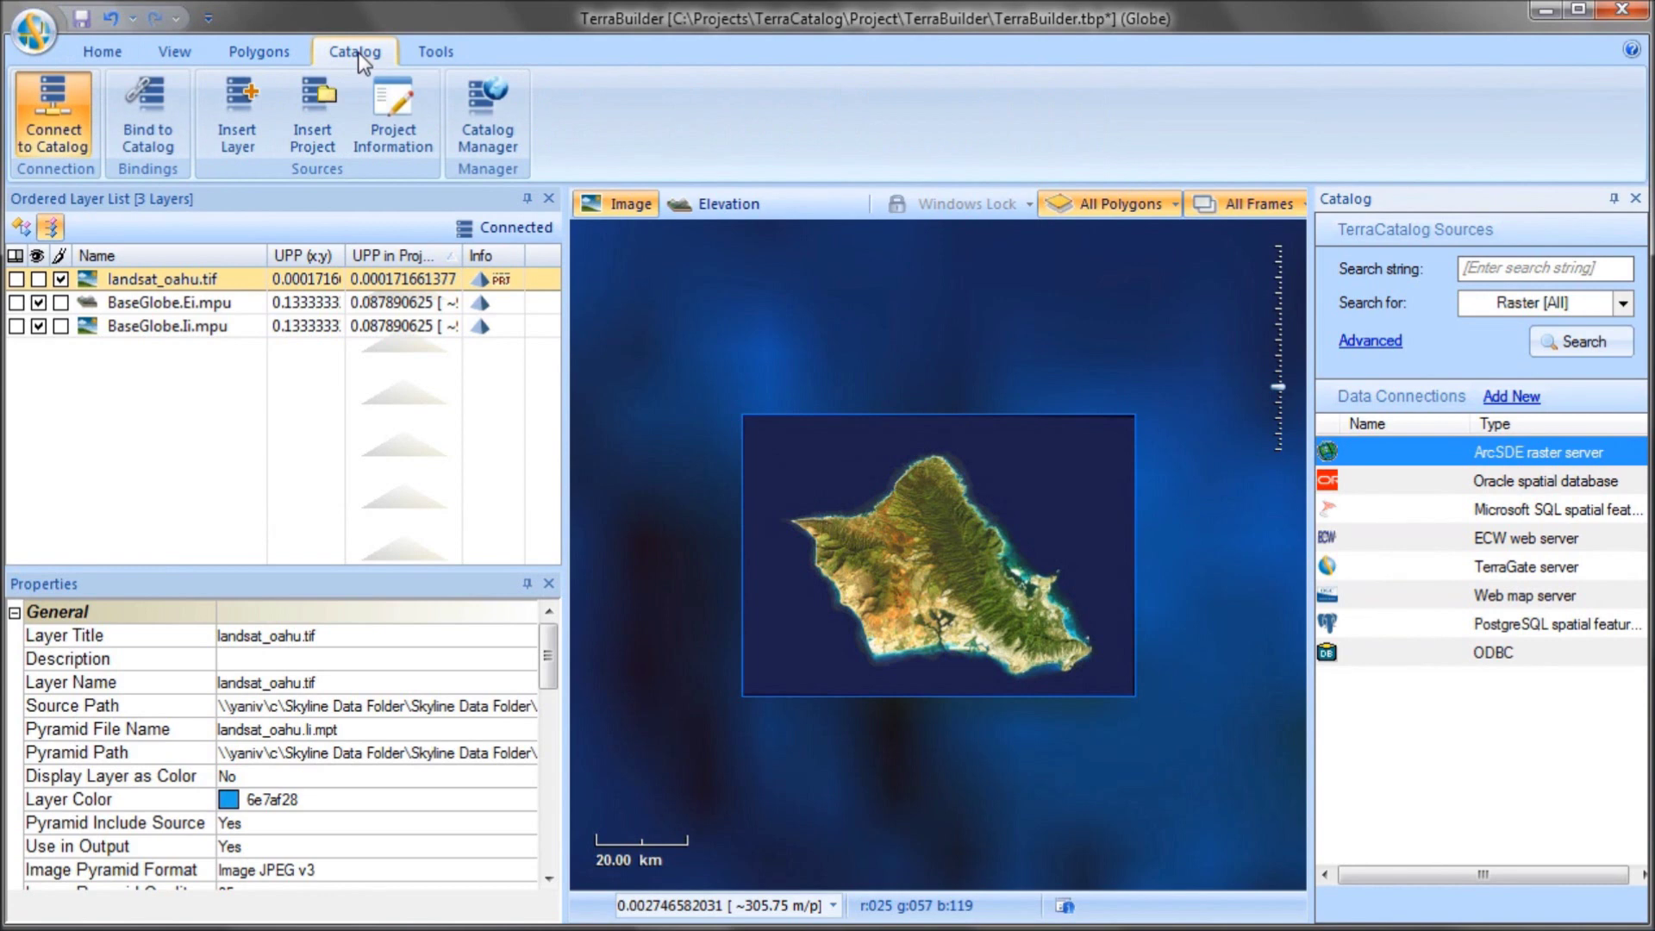
# Bind the project to the catalog and draw a null-value rectangle around the Oahu image
pyautogui.click(143, 107)
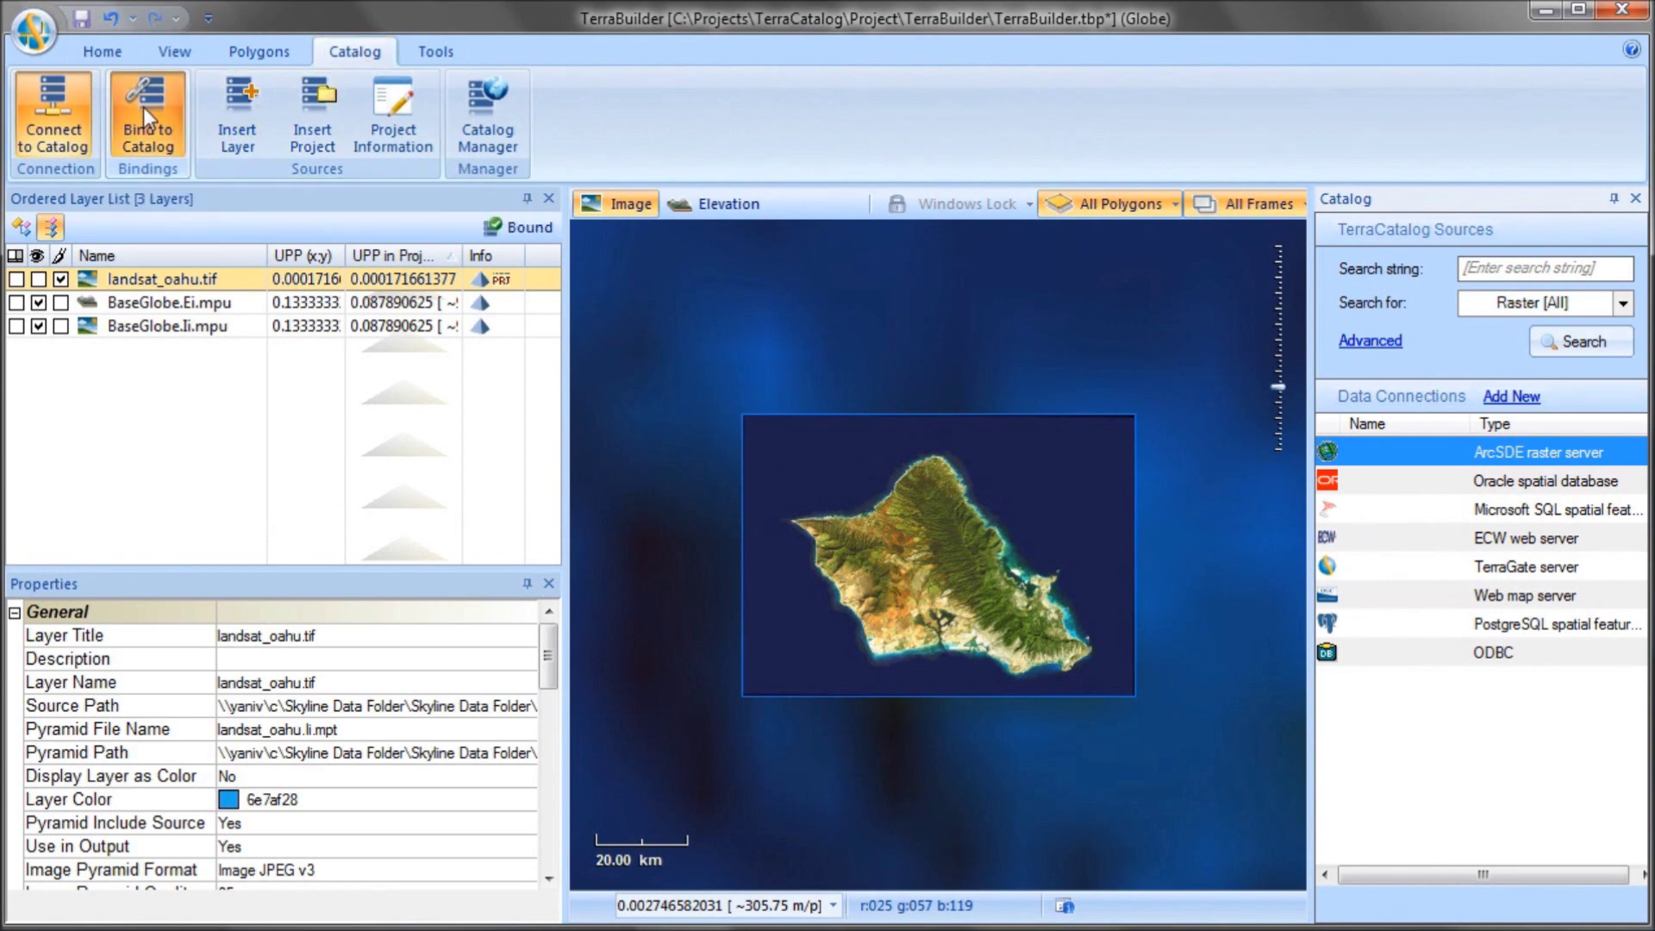
pyautogui.click(256, 52)
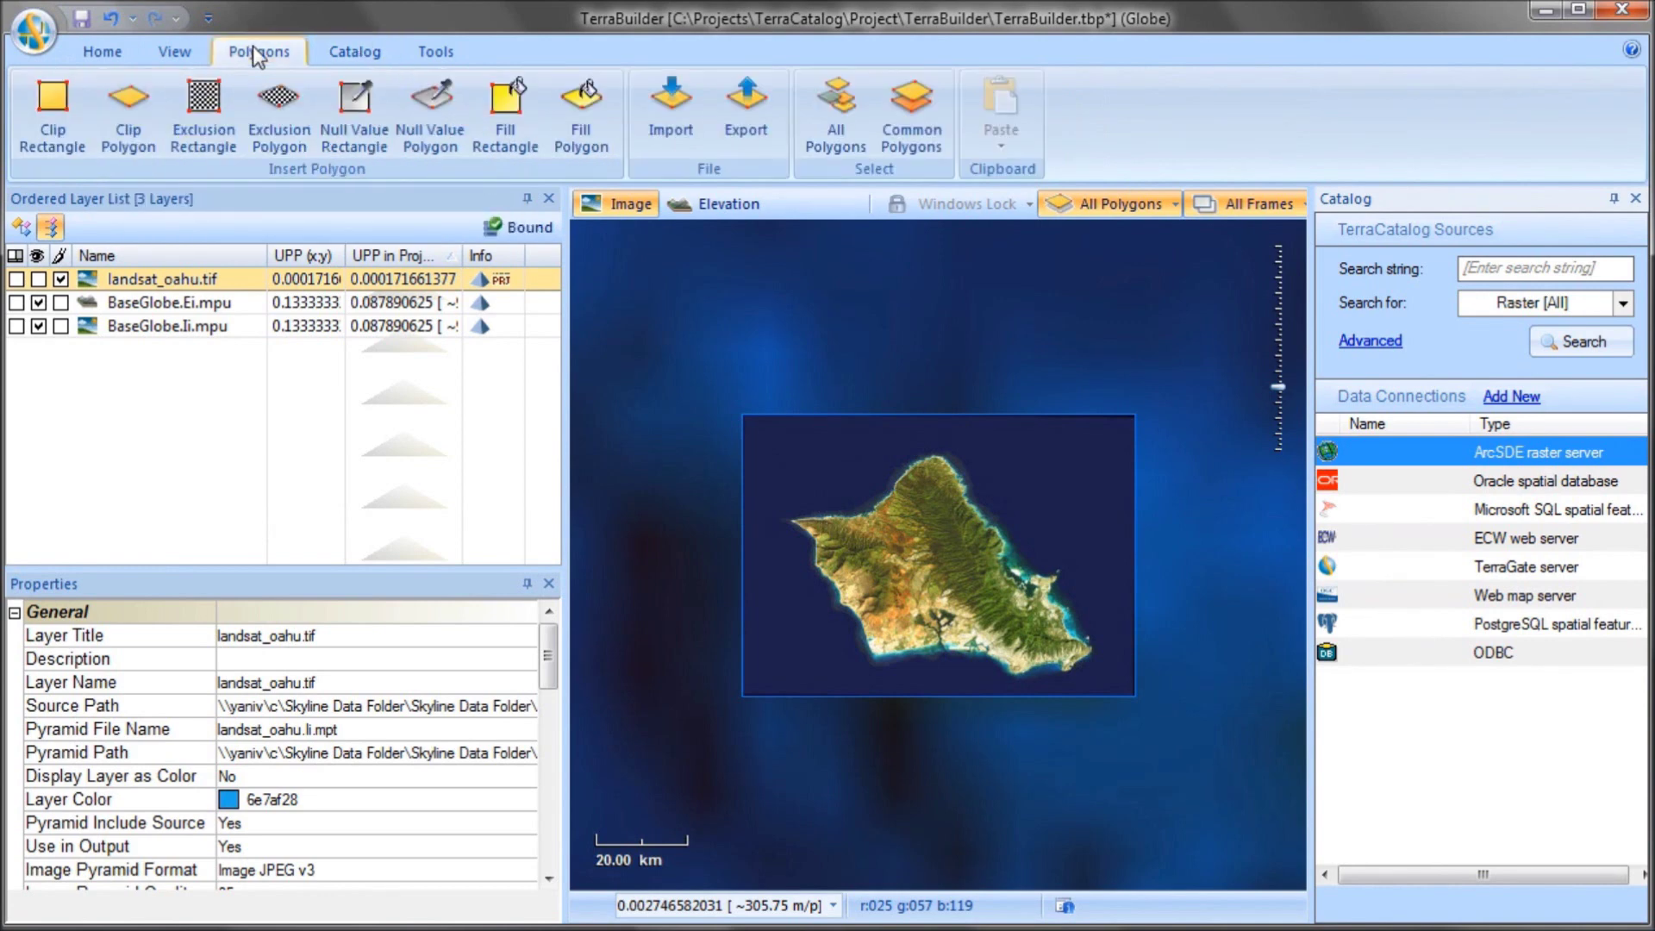
pyautogui.click(354, 112)
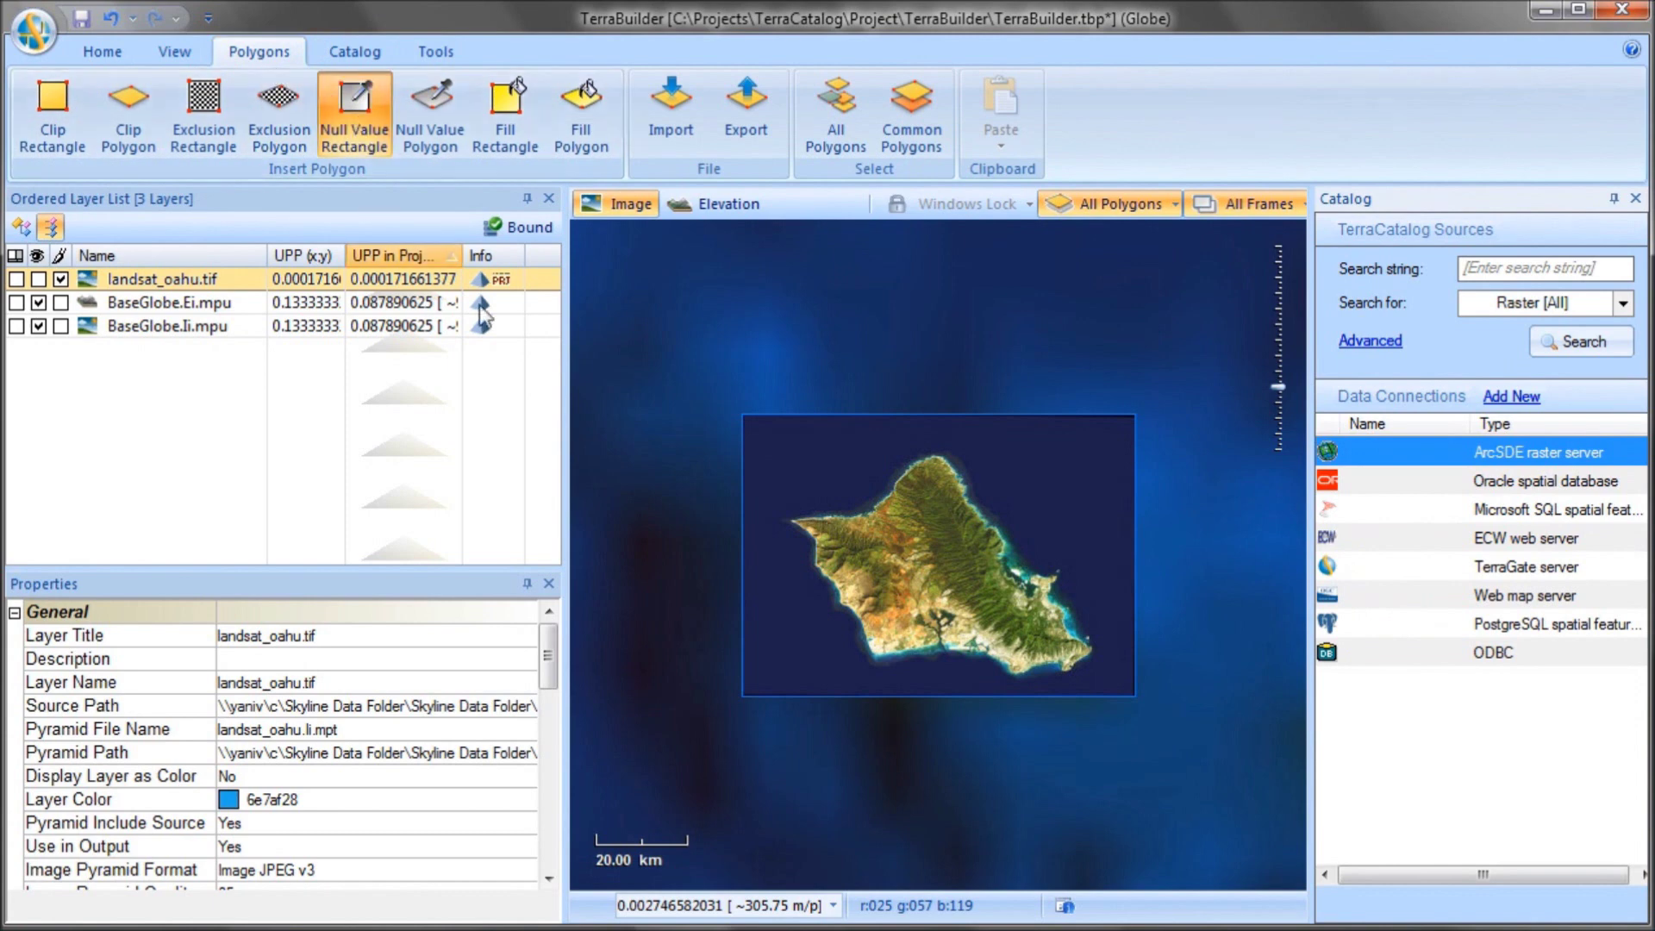
pyautogui.moveTo(728, 402); pyautogui.dragTo(1144, 710)
# Give the rectangle a null colour and tolerance 70, then select landsat_oahu.tif from the rerun oahu search
pyautogui.click(916, 84)
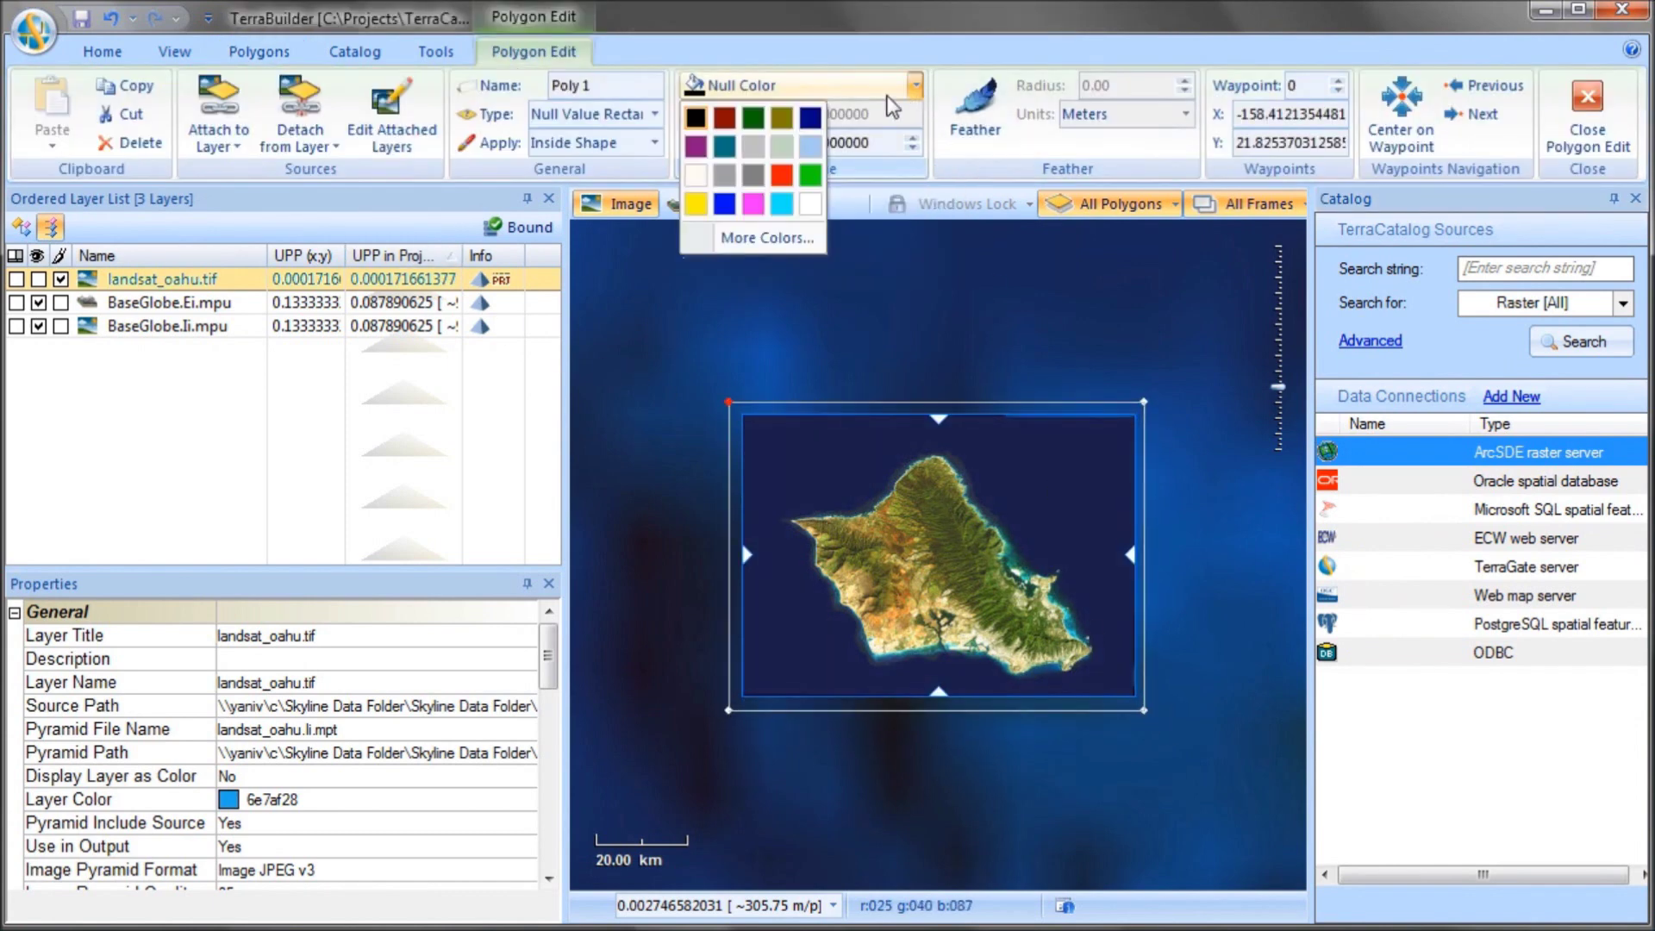
pyautogui.click(819, 136)
pyautogui.doubleClick(875, 143)
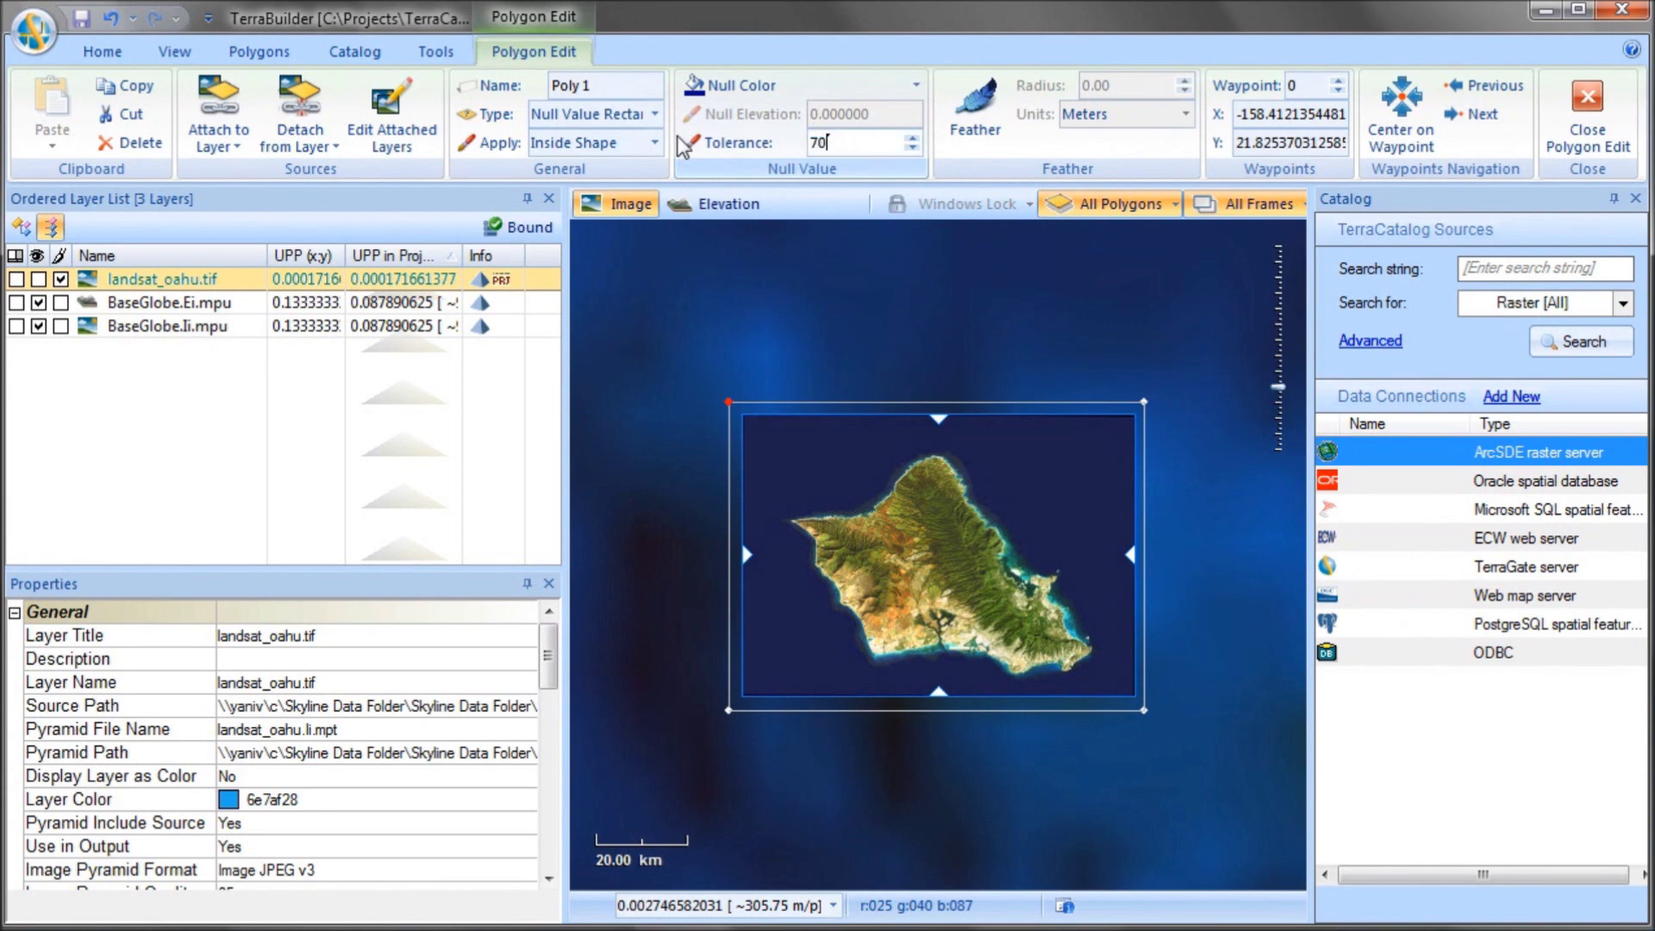
pyautogui.write('70')
pyautogui.press('Return')
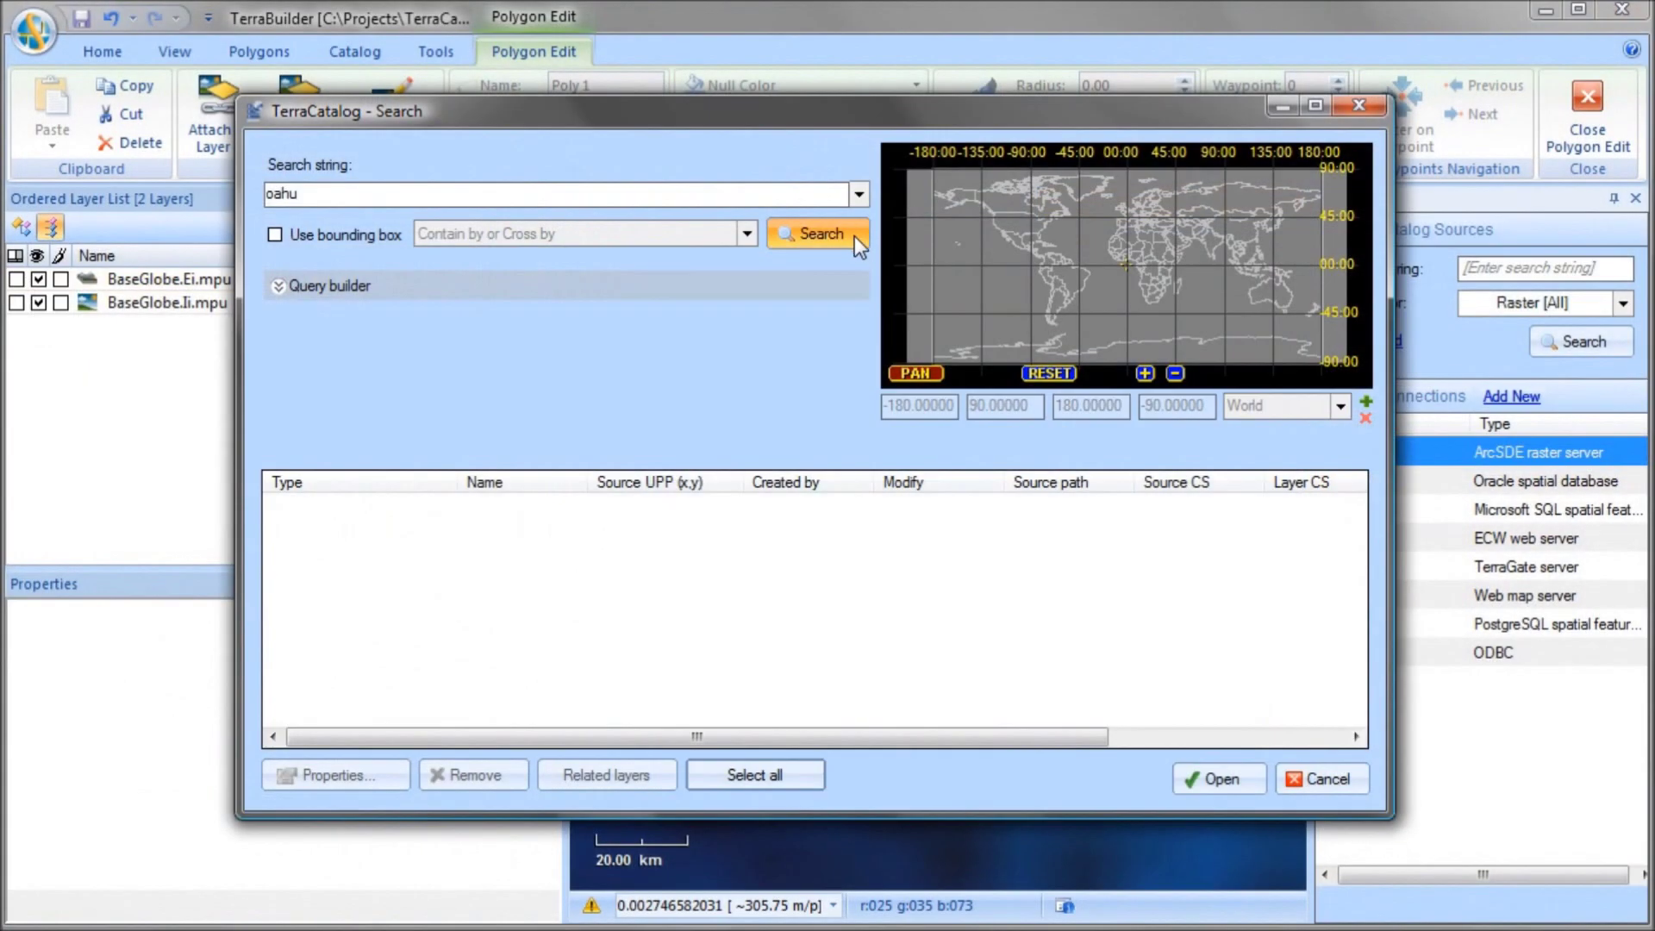
pyautogui.click(852, 236)
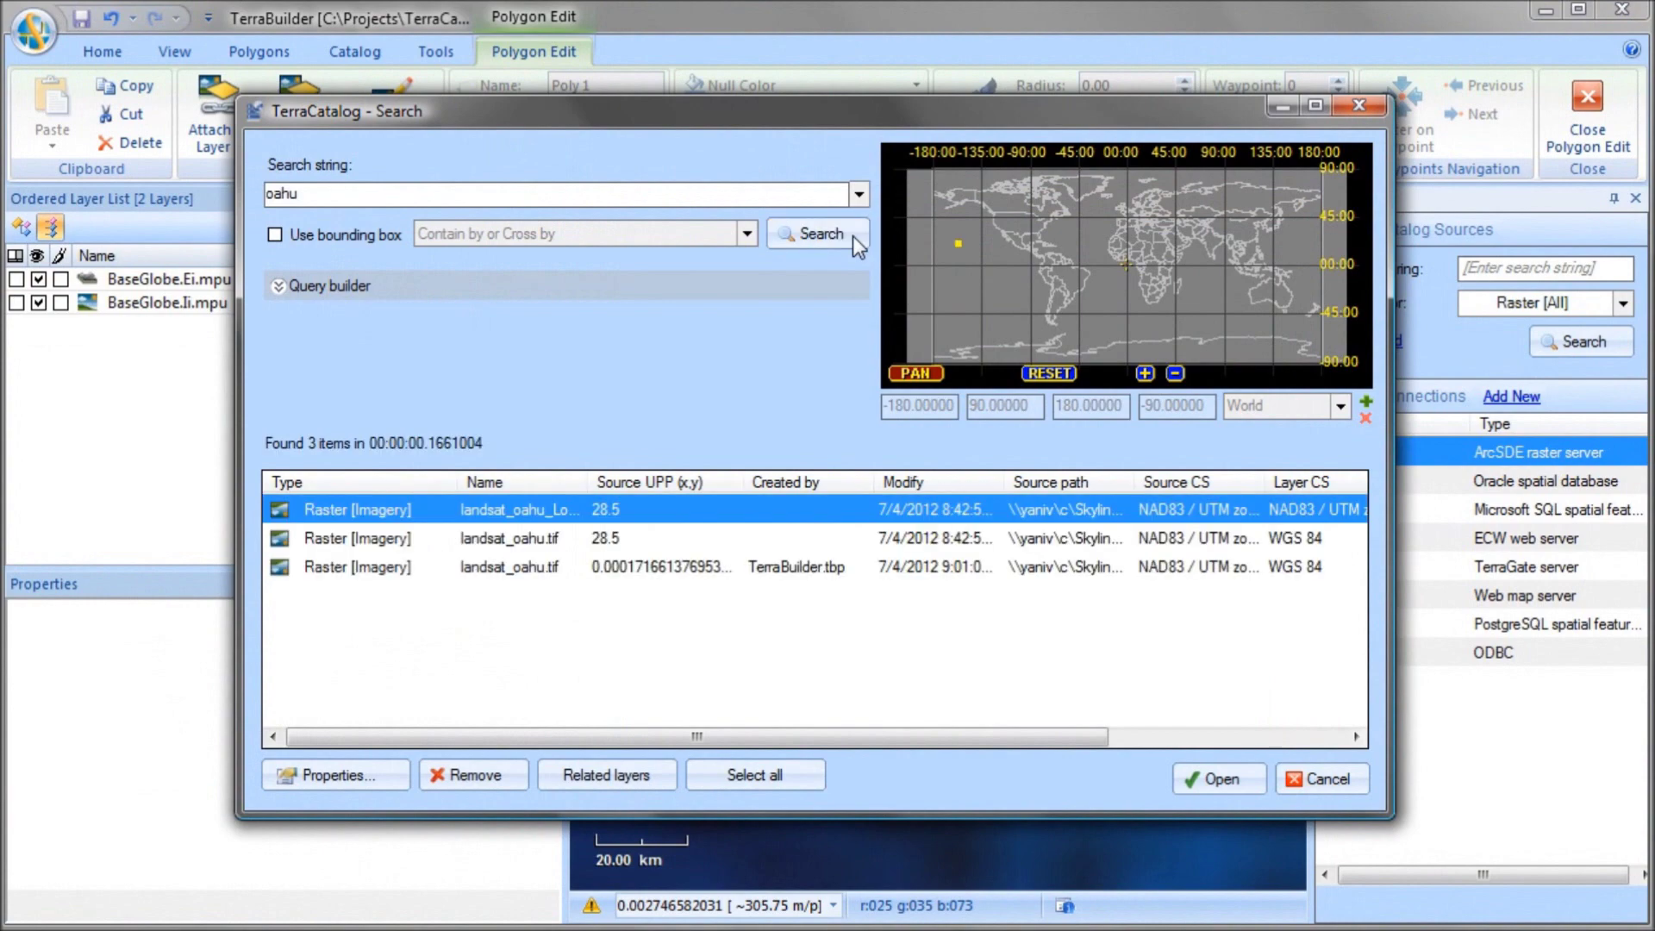
pyautogui.click(504, 567)
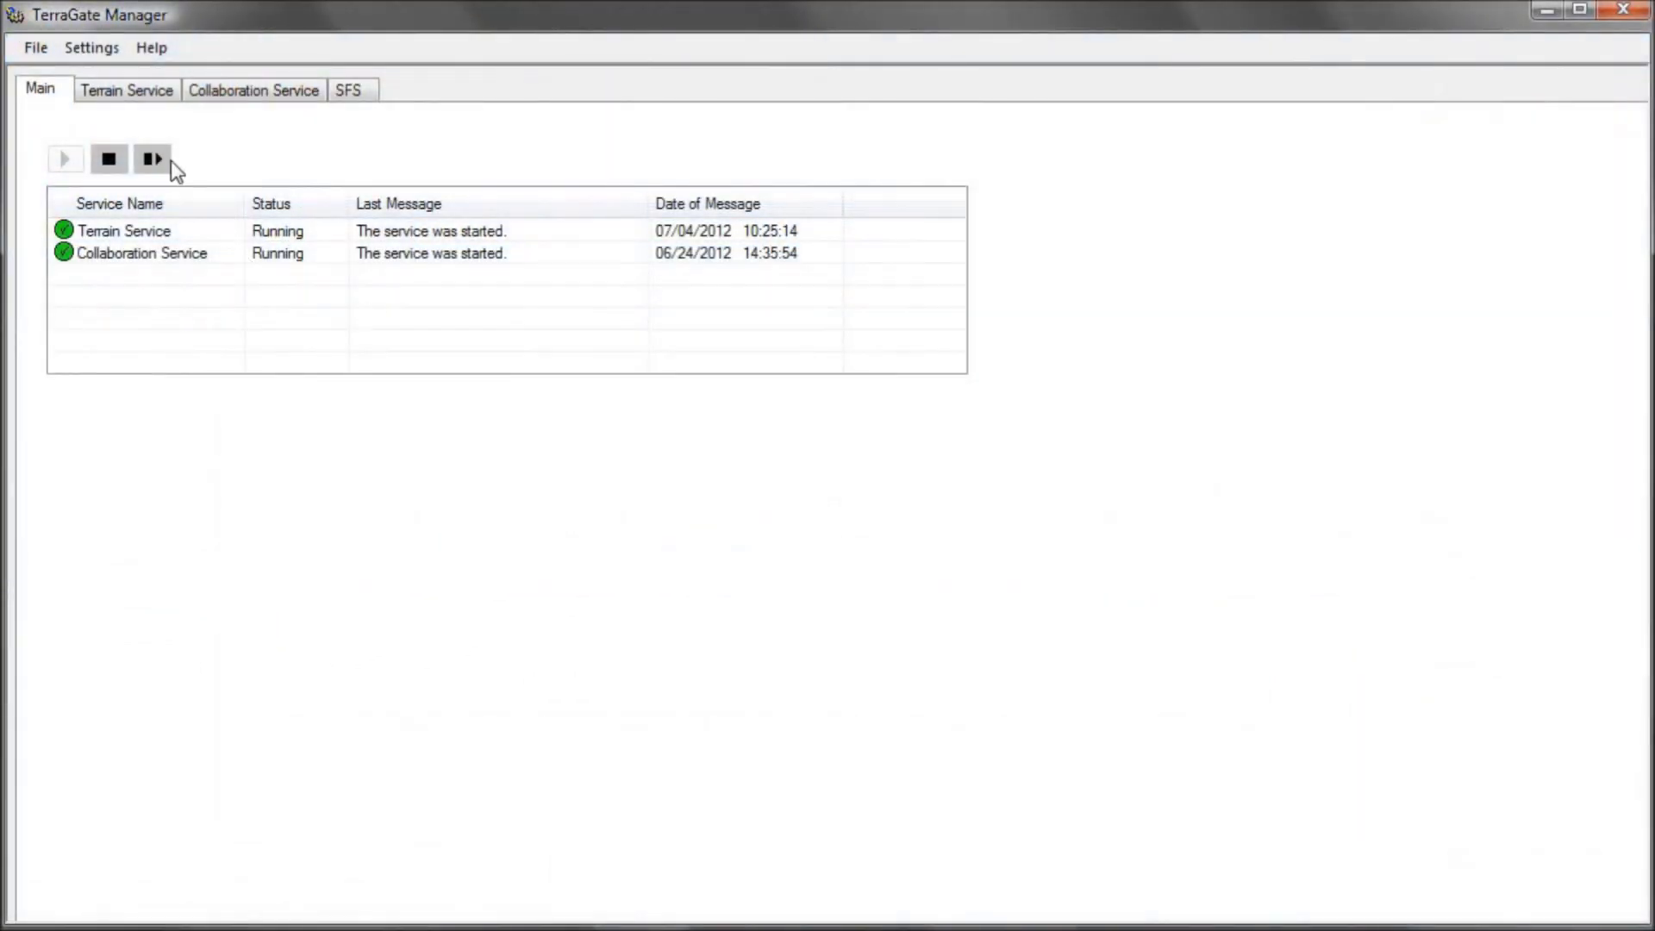
# Enable Connect to catalog for the Terrain Service, restart it, and bring up the SFS page
pyautogui.click(102, 52)
pyautogui.click(169, 82)
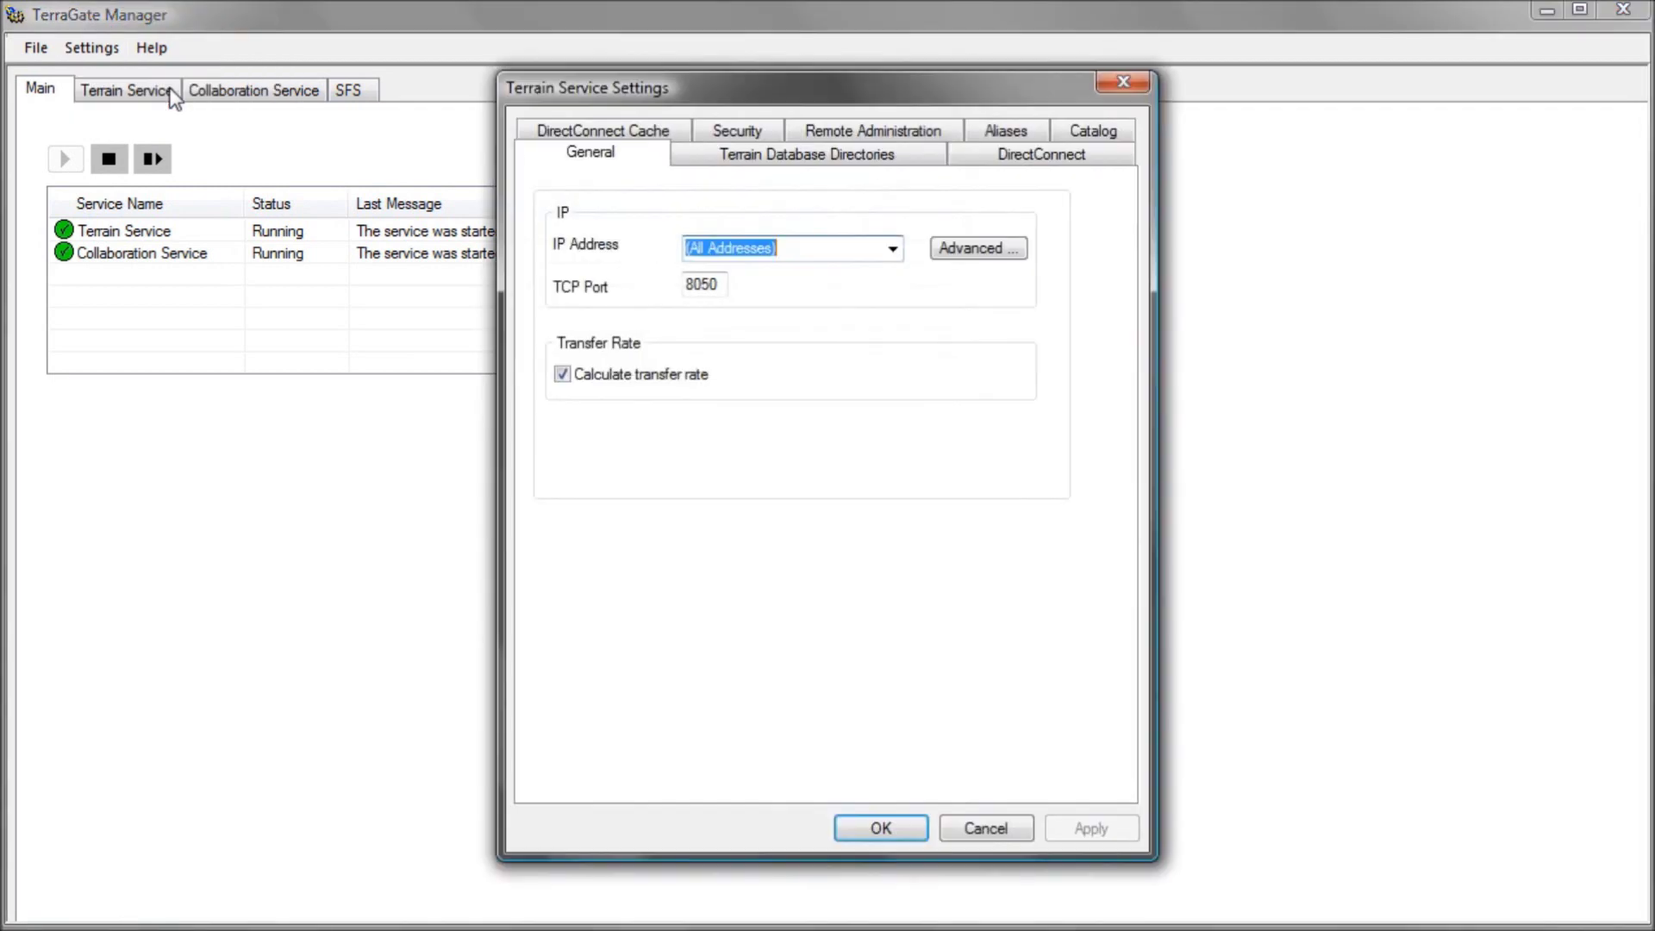
pyautogui.click(1071, 129)
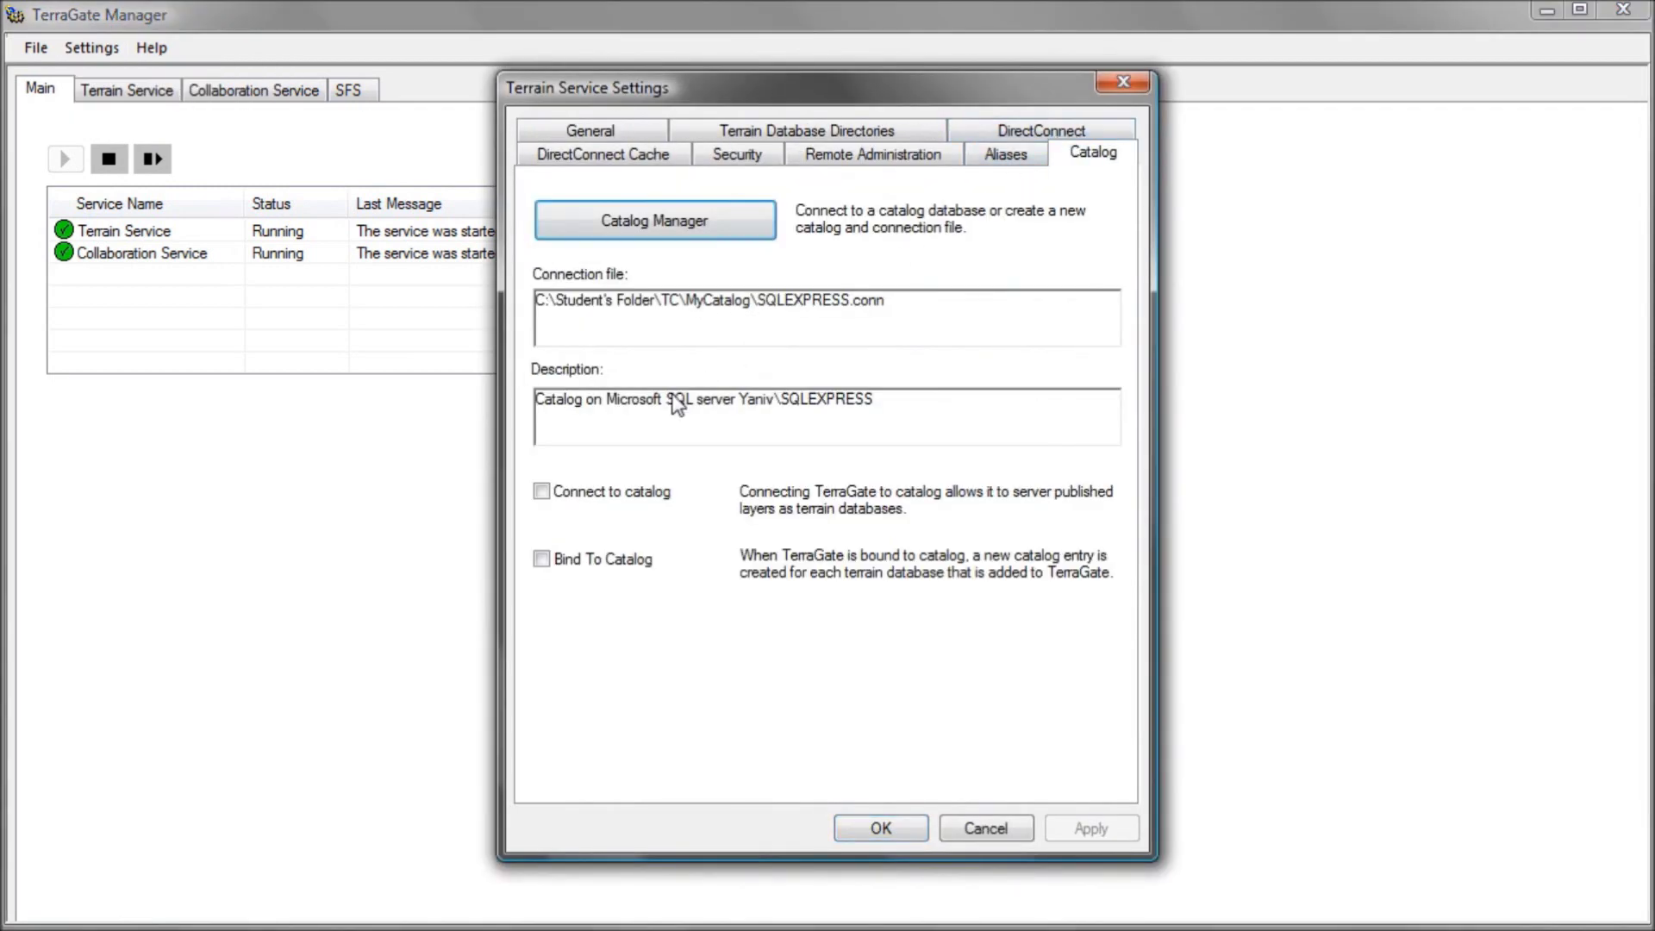
pyautogui.click(542, 492)
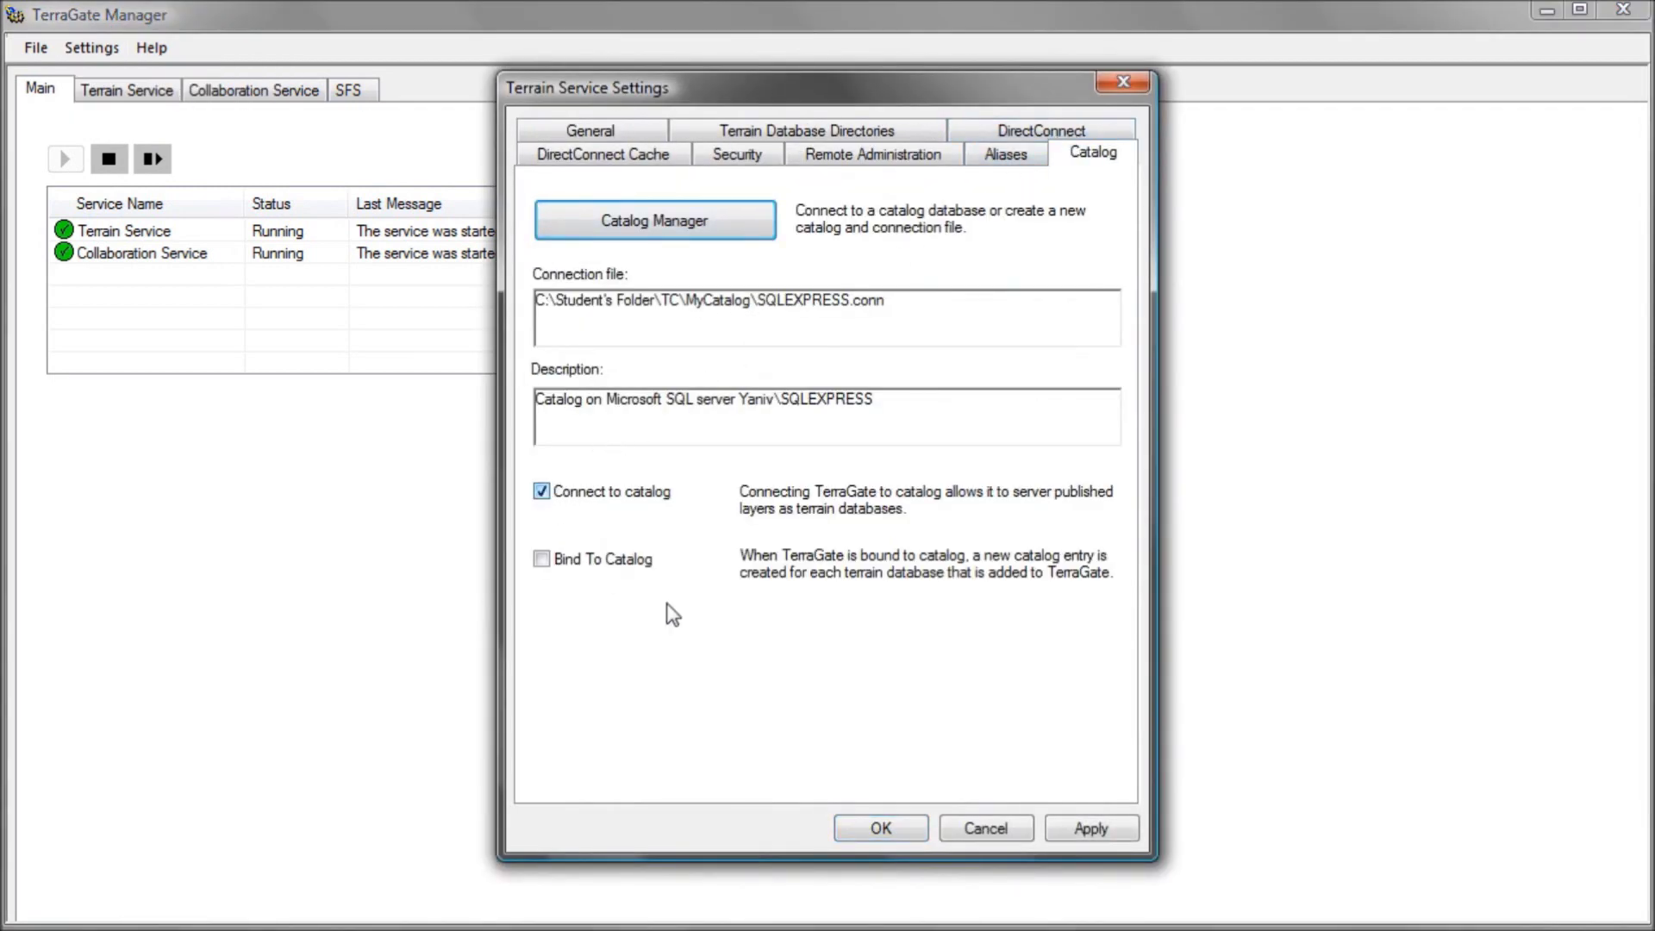
pyautogui.click(869, 830)
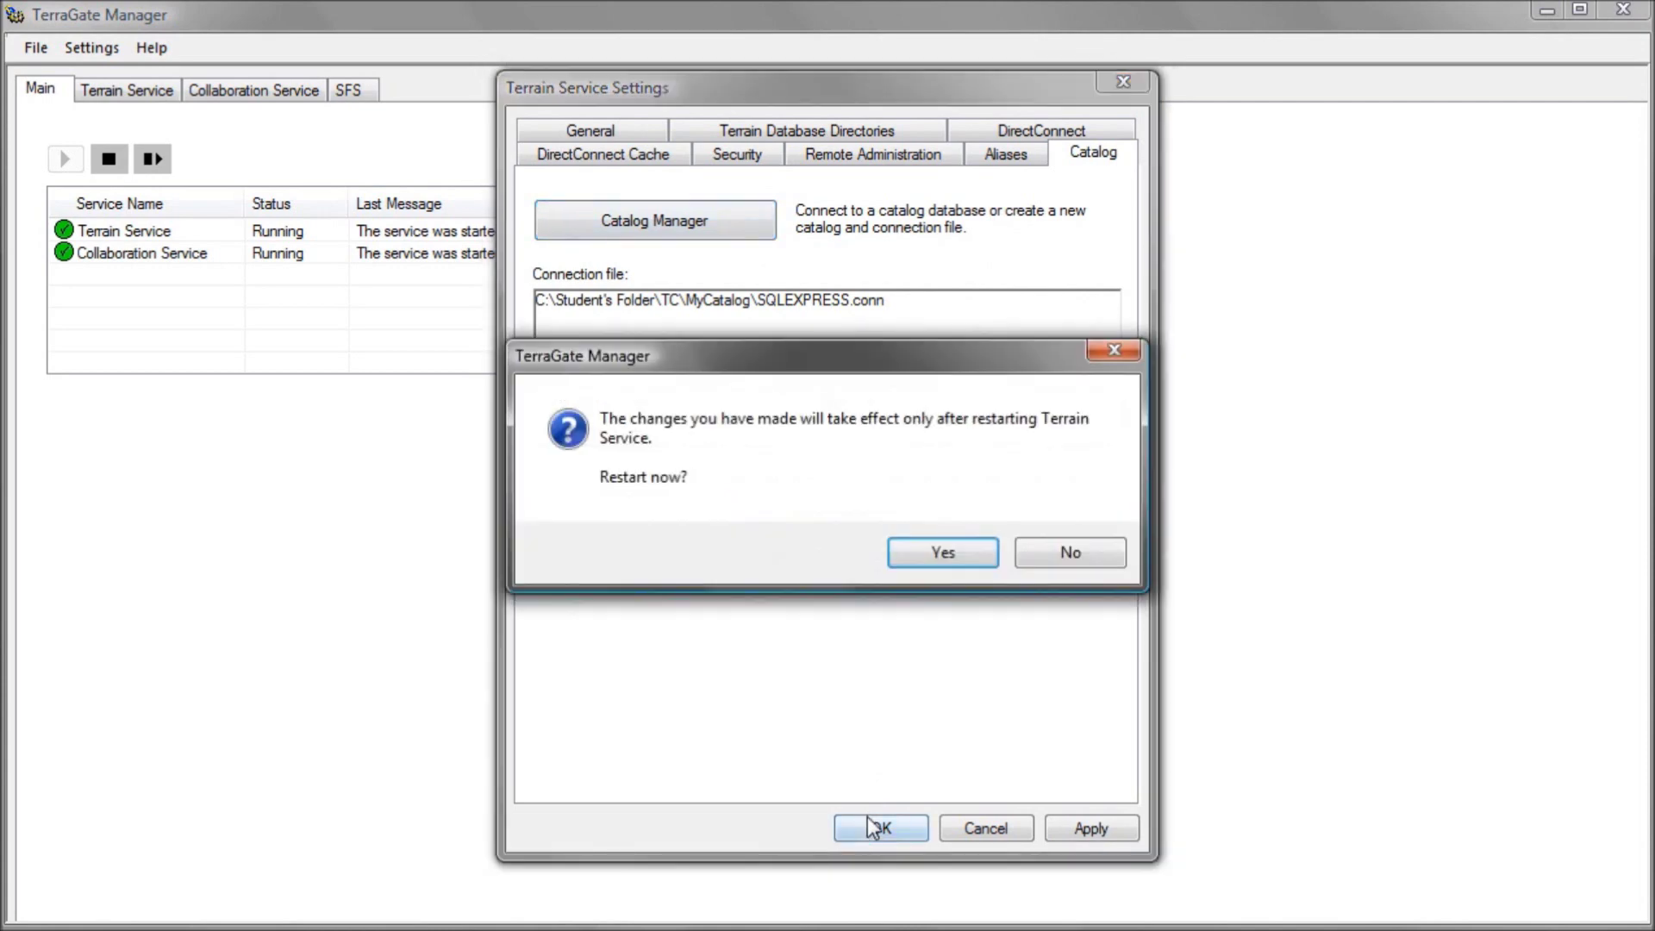
pyautogui.click(942, 544)
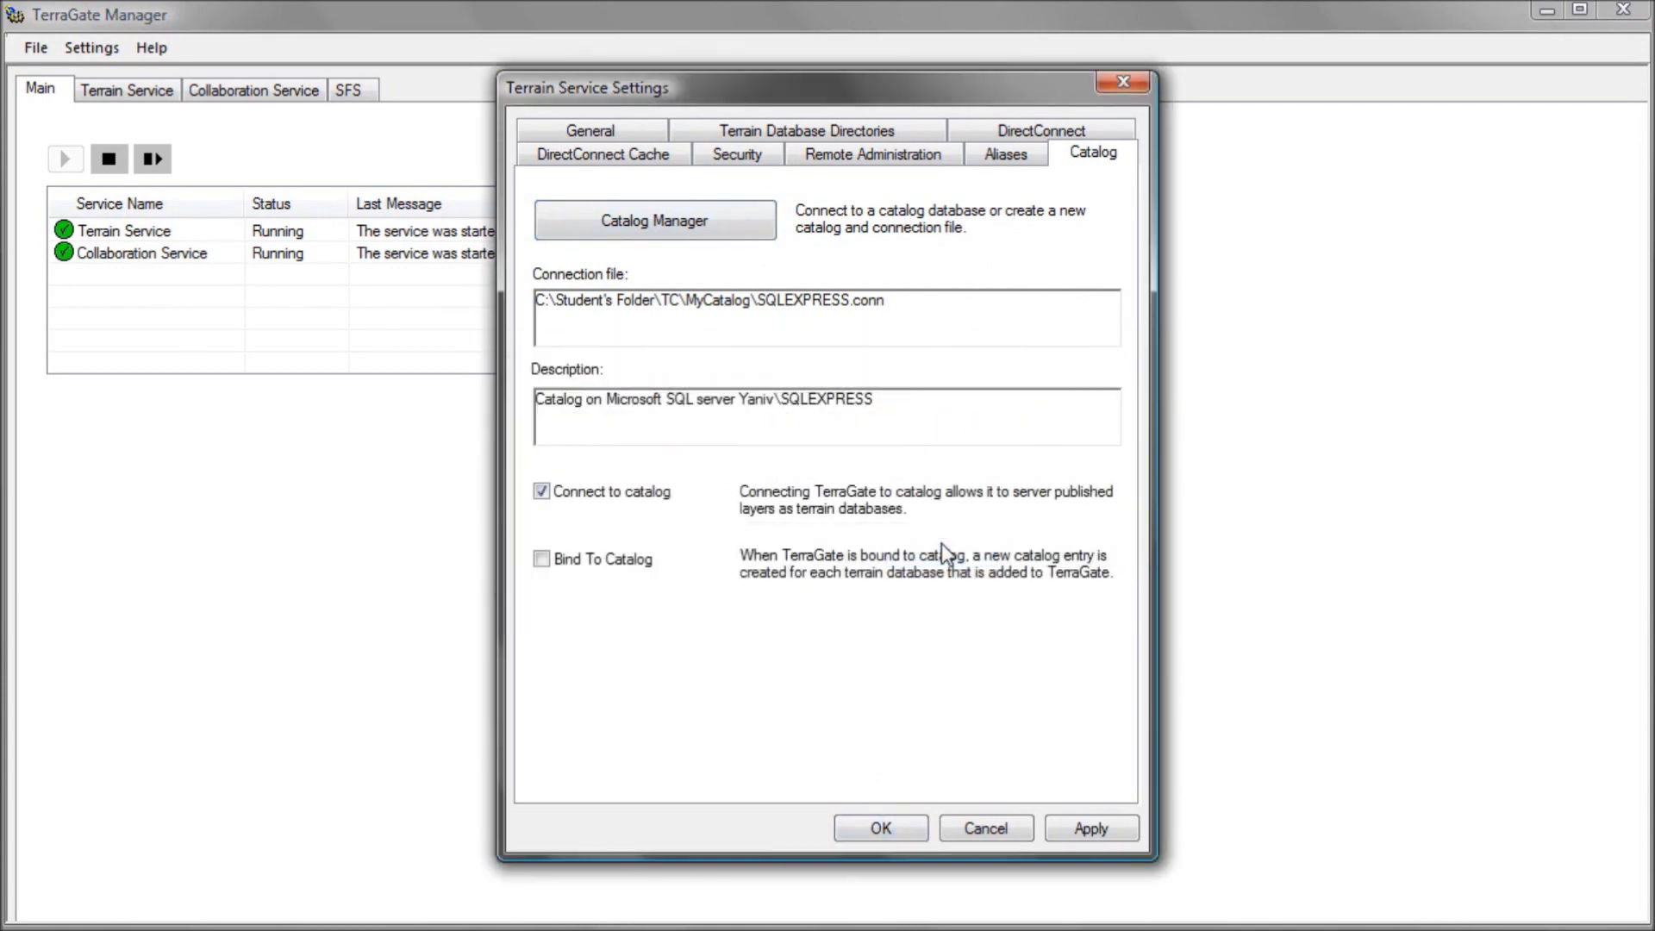
pyautogui.click(939, 541)
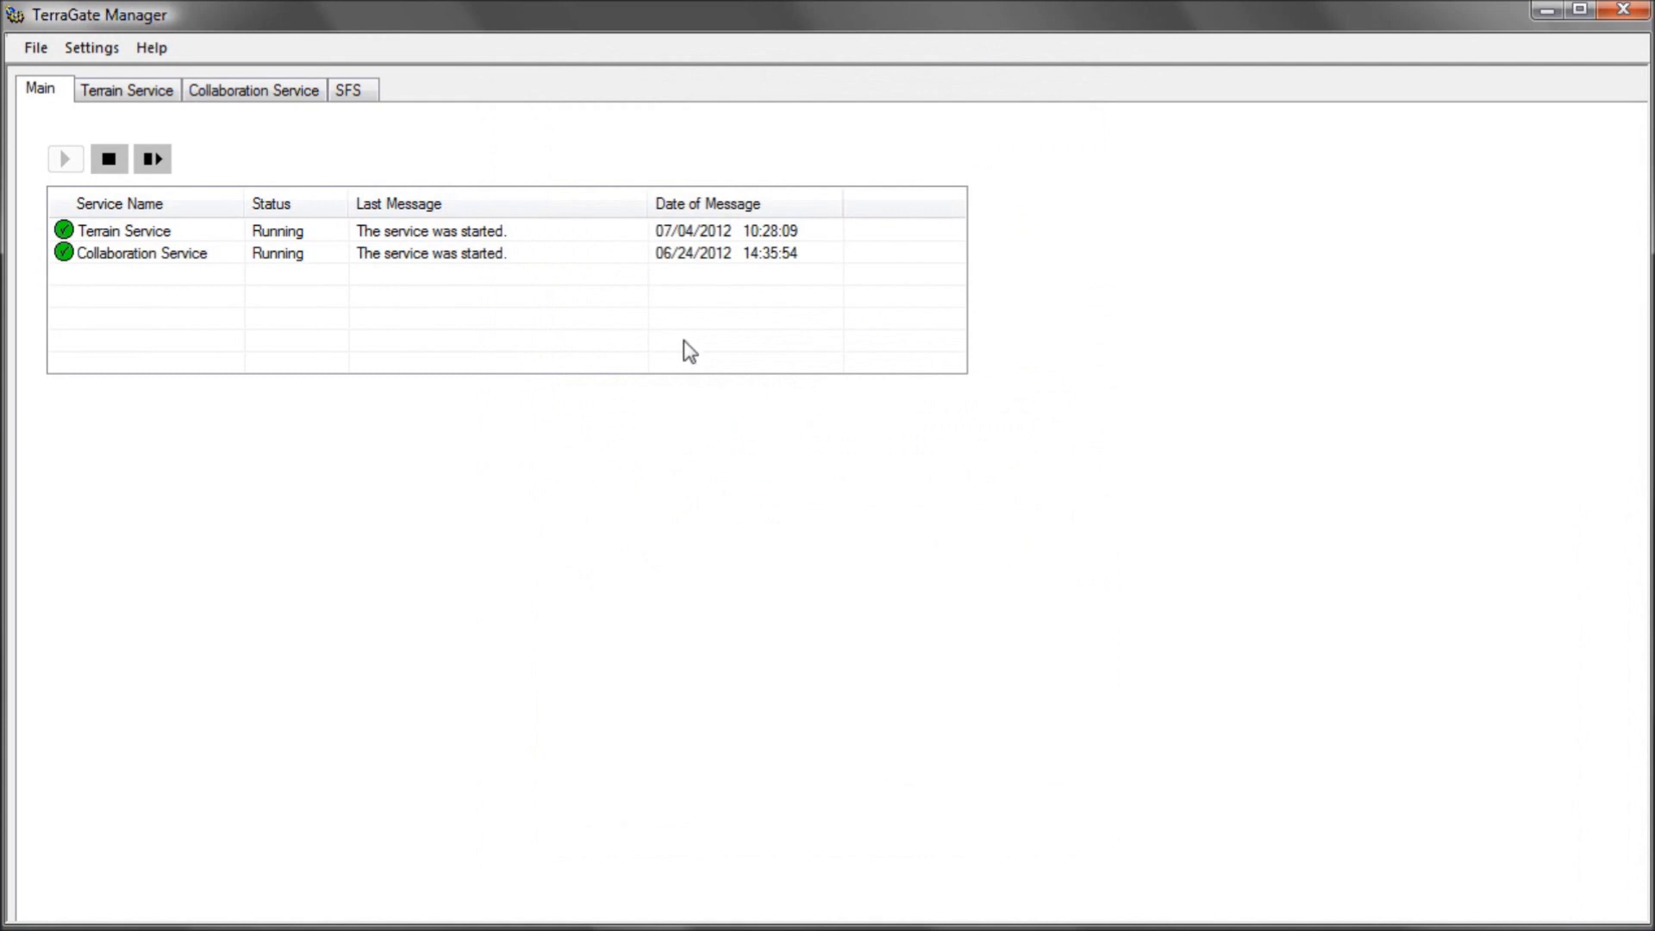
pyautogui.click(362, 88)
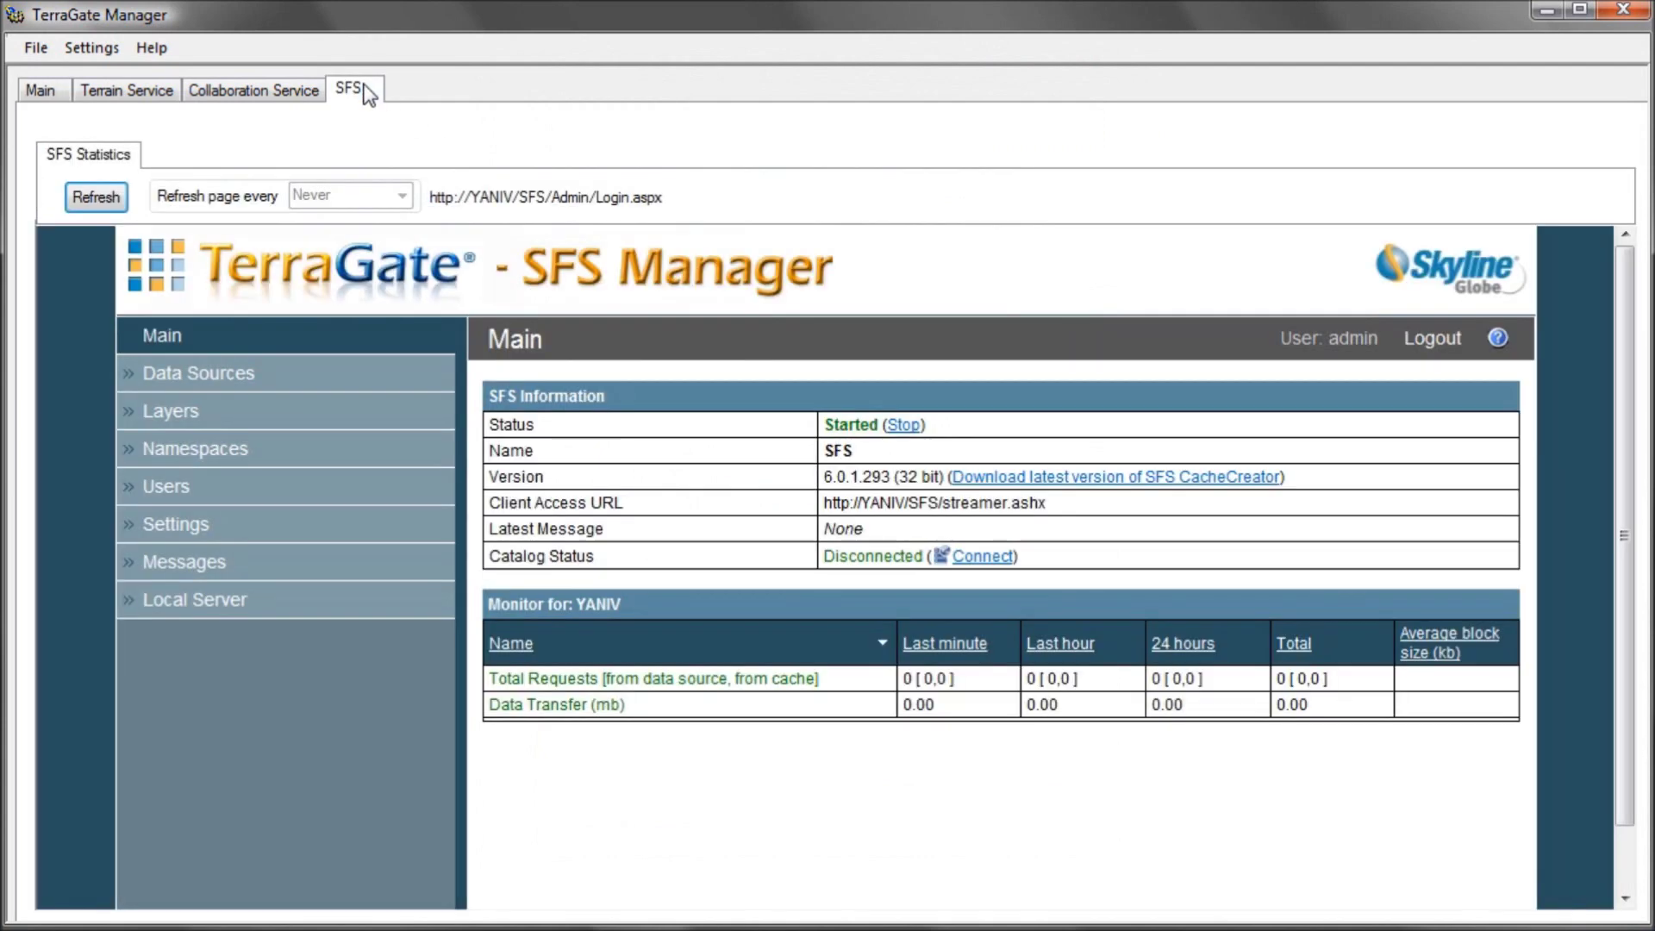
# Connect SFS to the catalog using the database user name and password
pyautogui.click(975, 554)
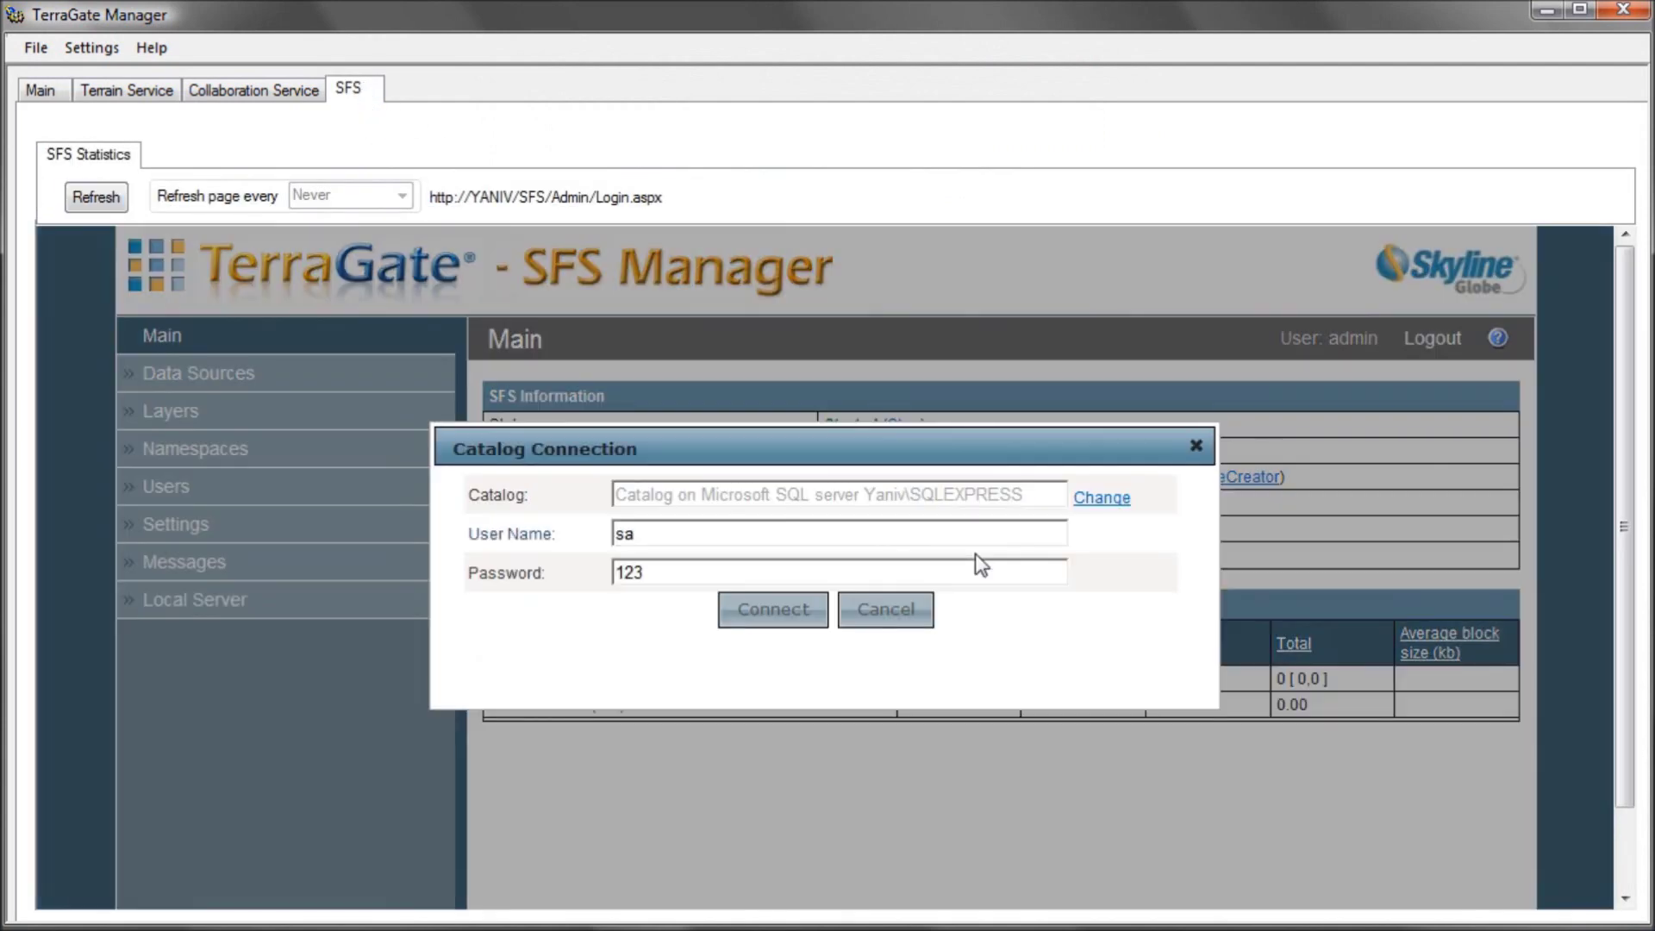
pyautogui.click(788, 613)
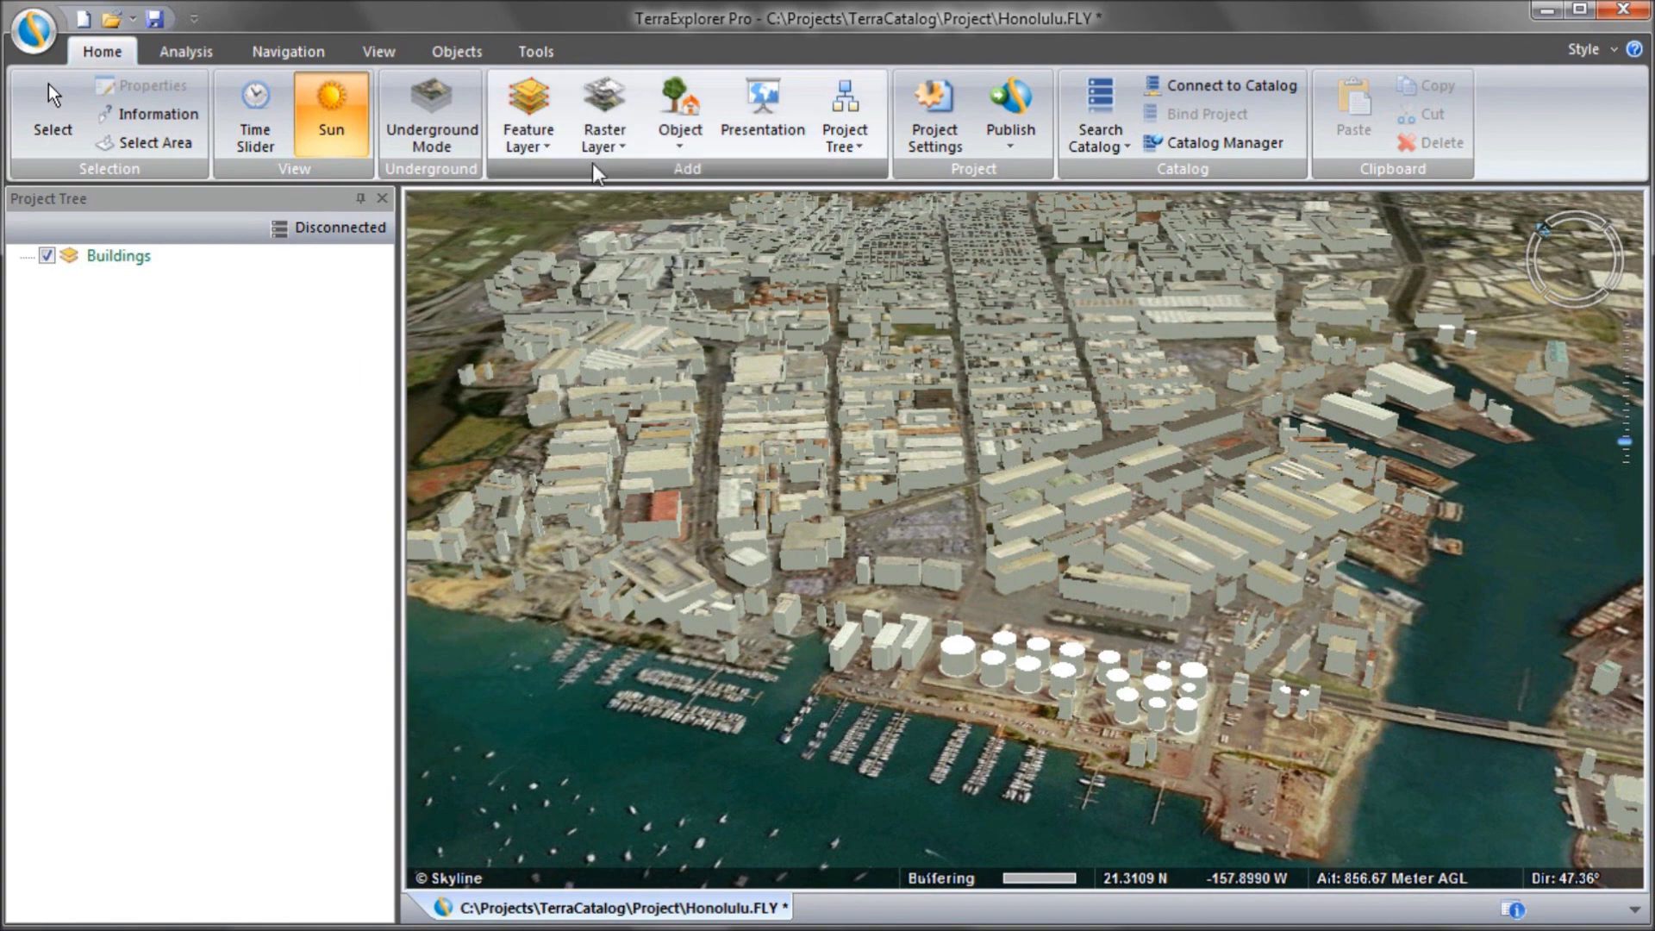
# Start an Other feature layer from the catalog web server, accepting its server address
pyautogui.click(526, 138)
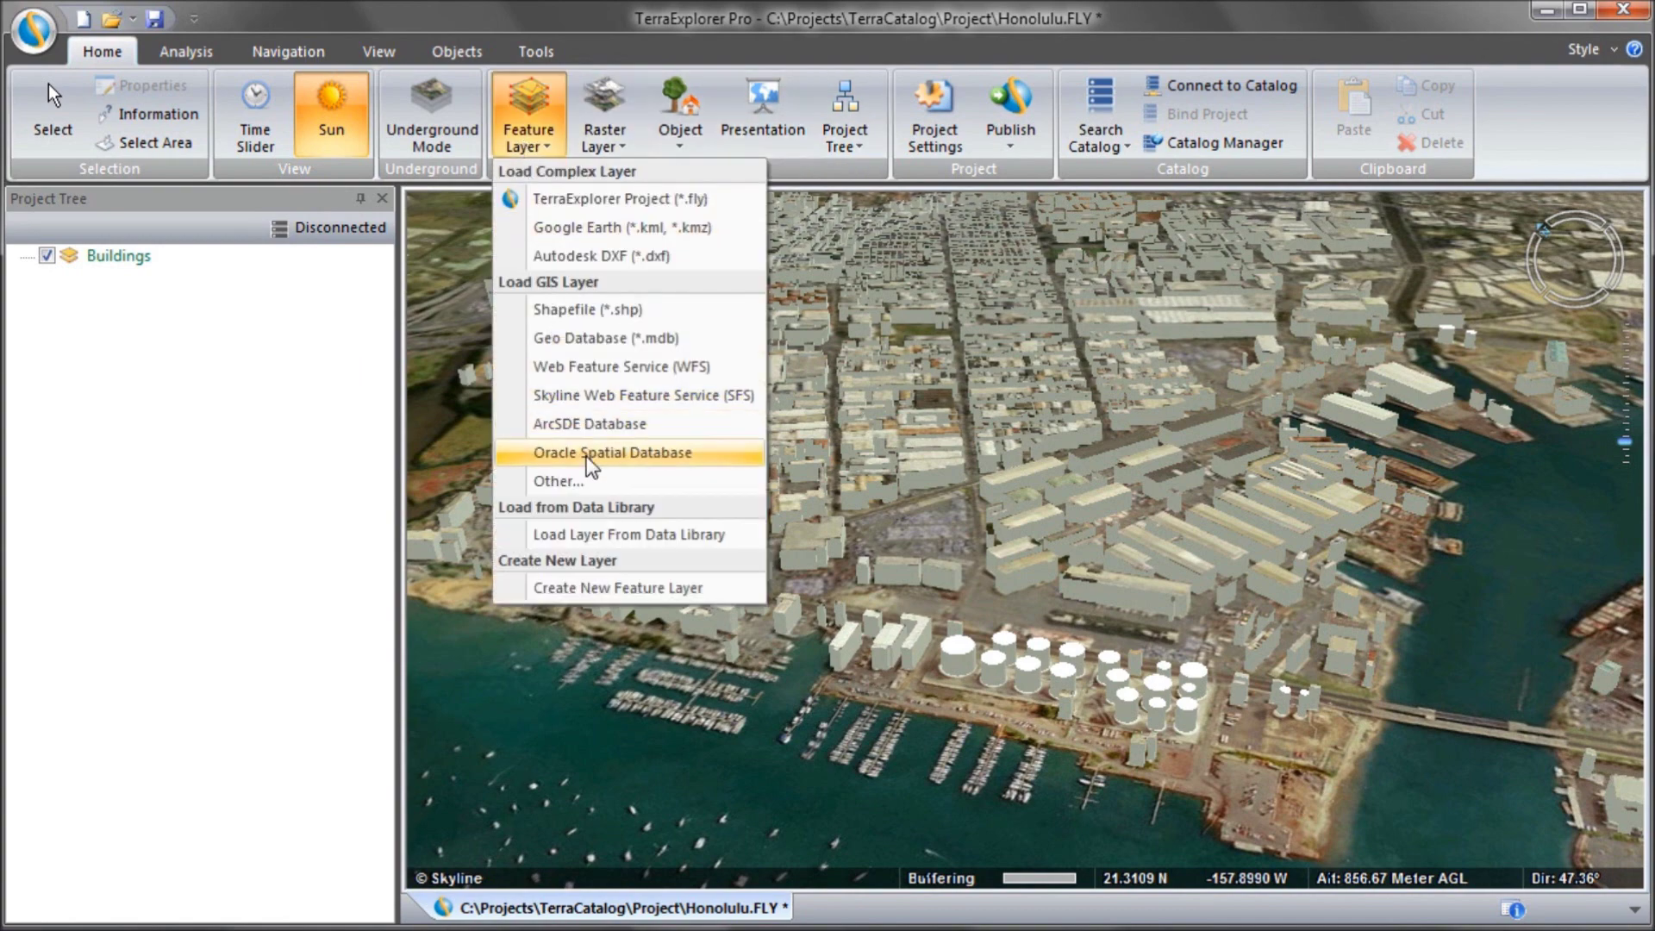
pyautogui.click(595, 483)
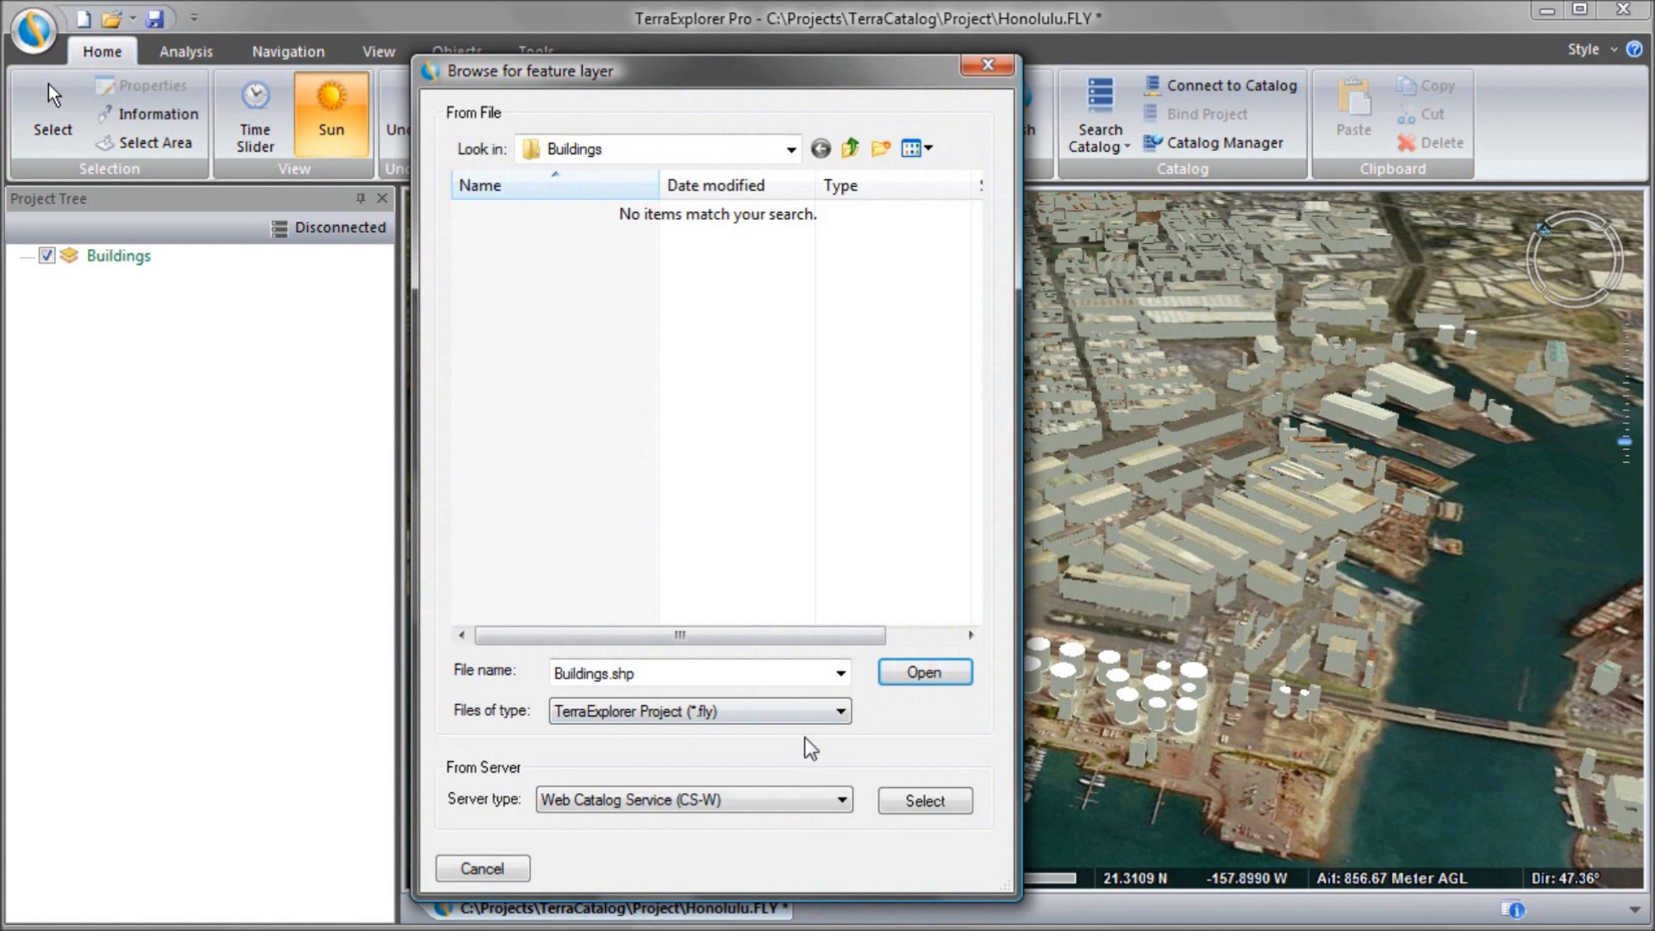
pyautogui.click(923, 802)
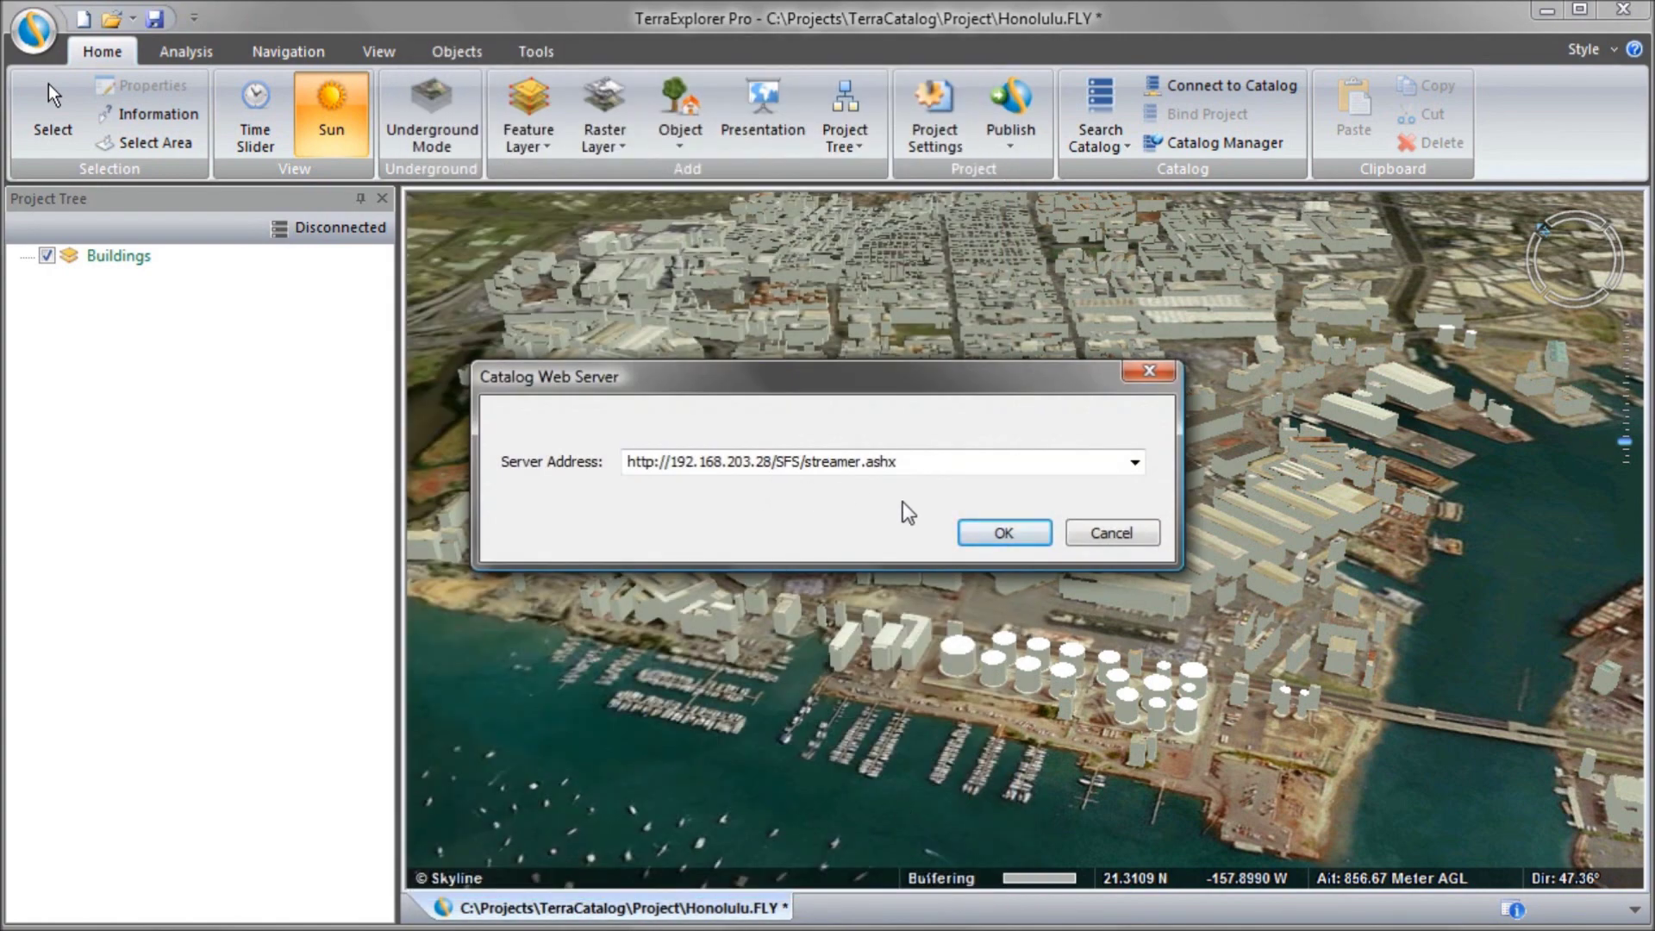
pyautogui.click(1000, 535)
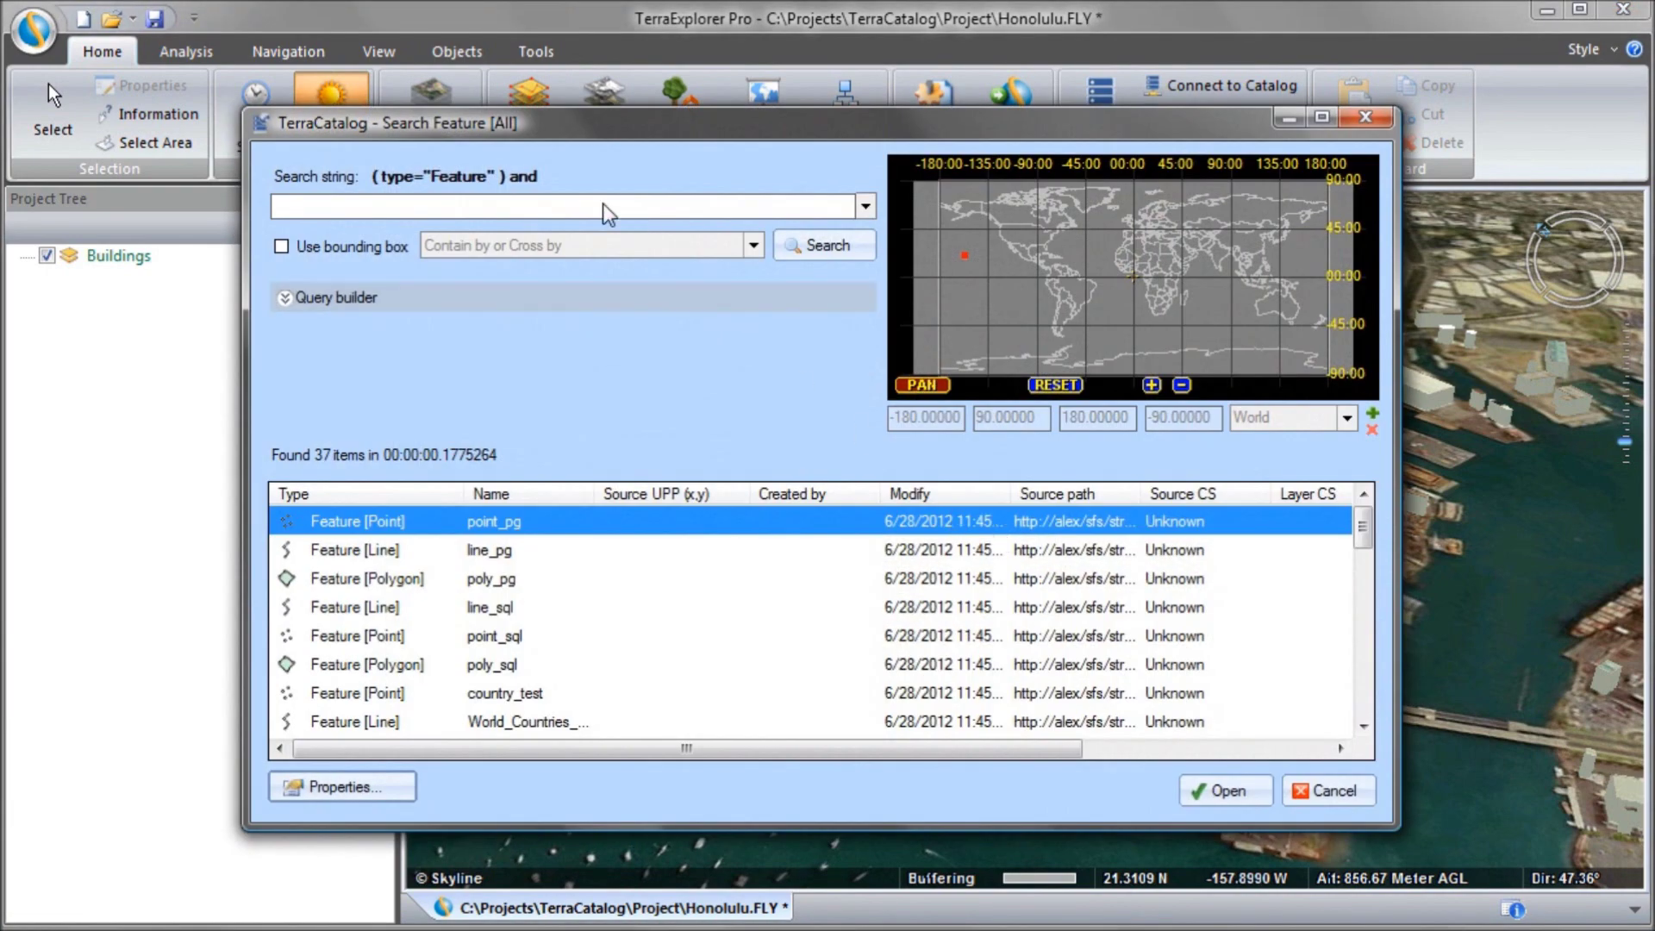
# Search the catalog for 'streets' and load streets.shp into the project
pyautogui.click(603, 209)
pyautogui.write('streets')
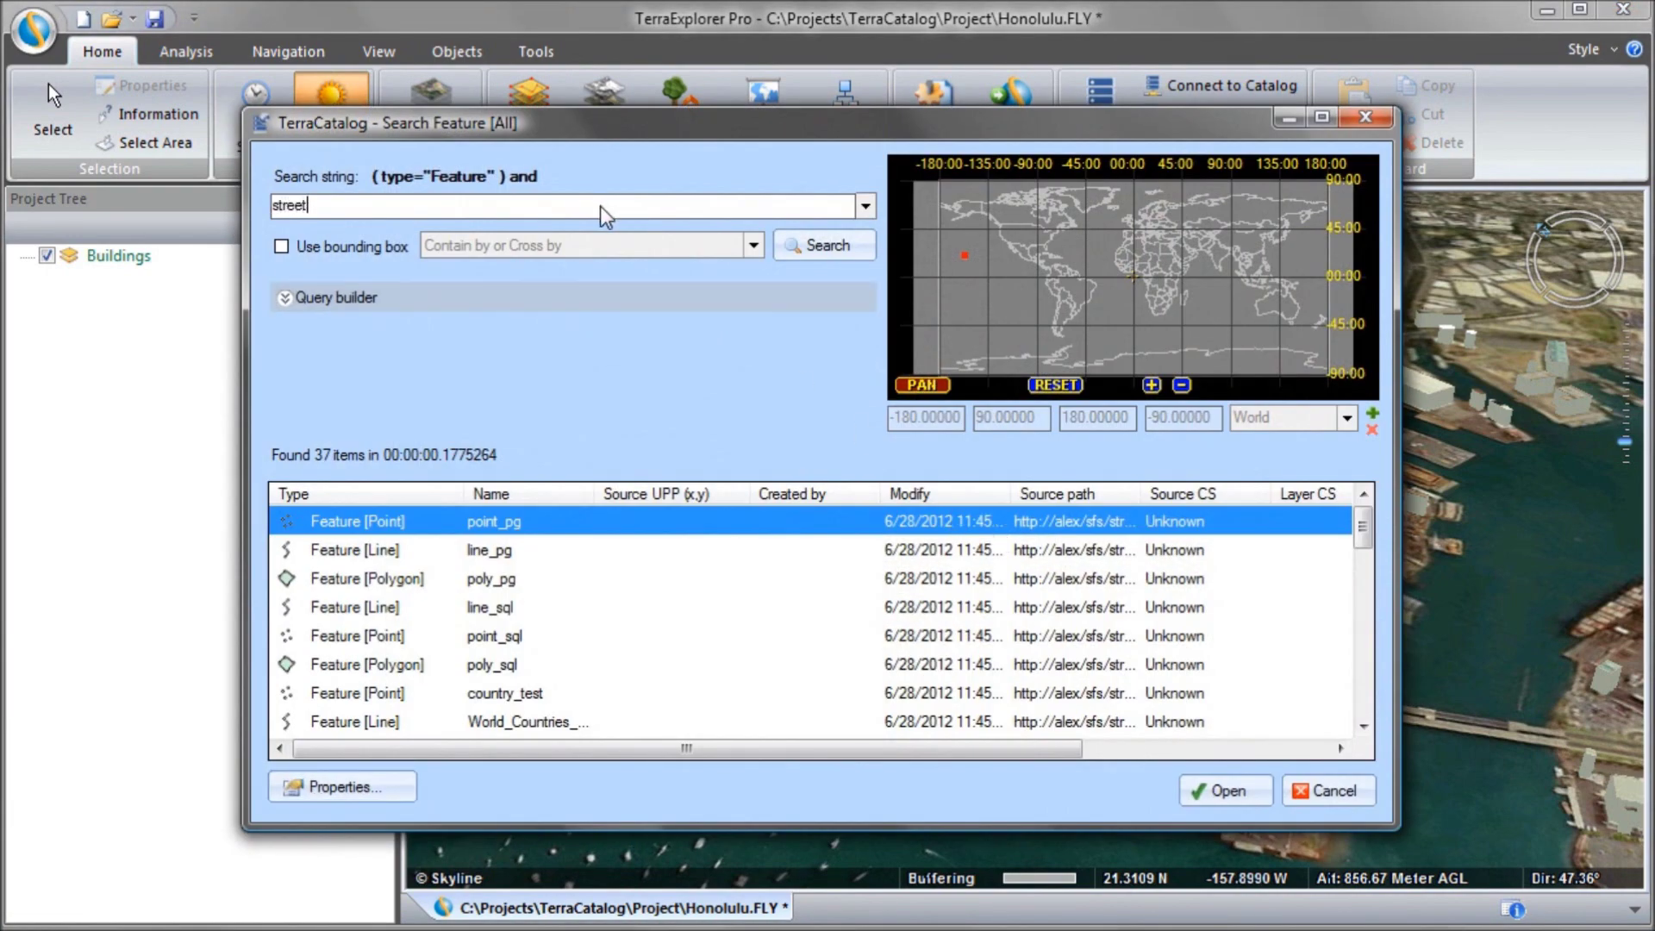
pyautogui.click(856, 252)
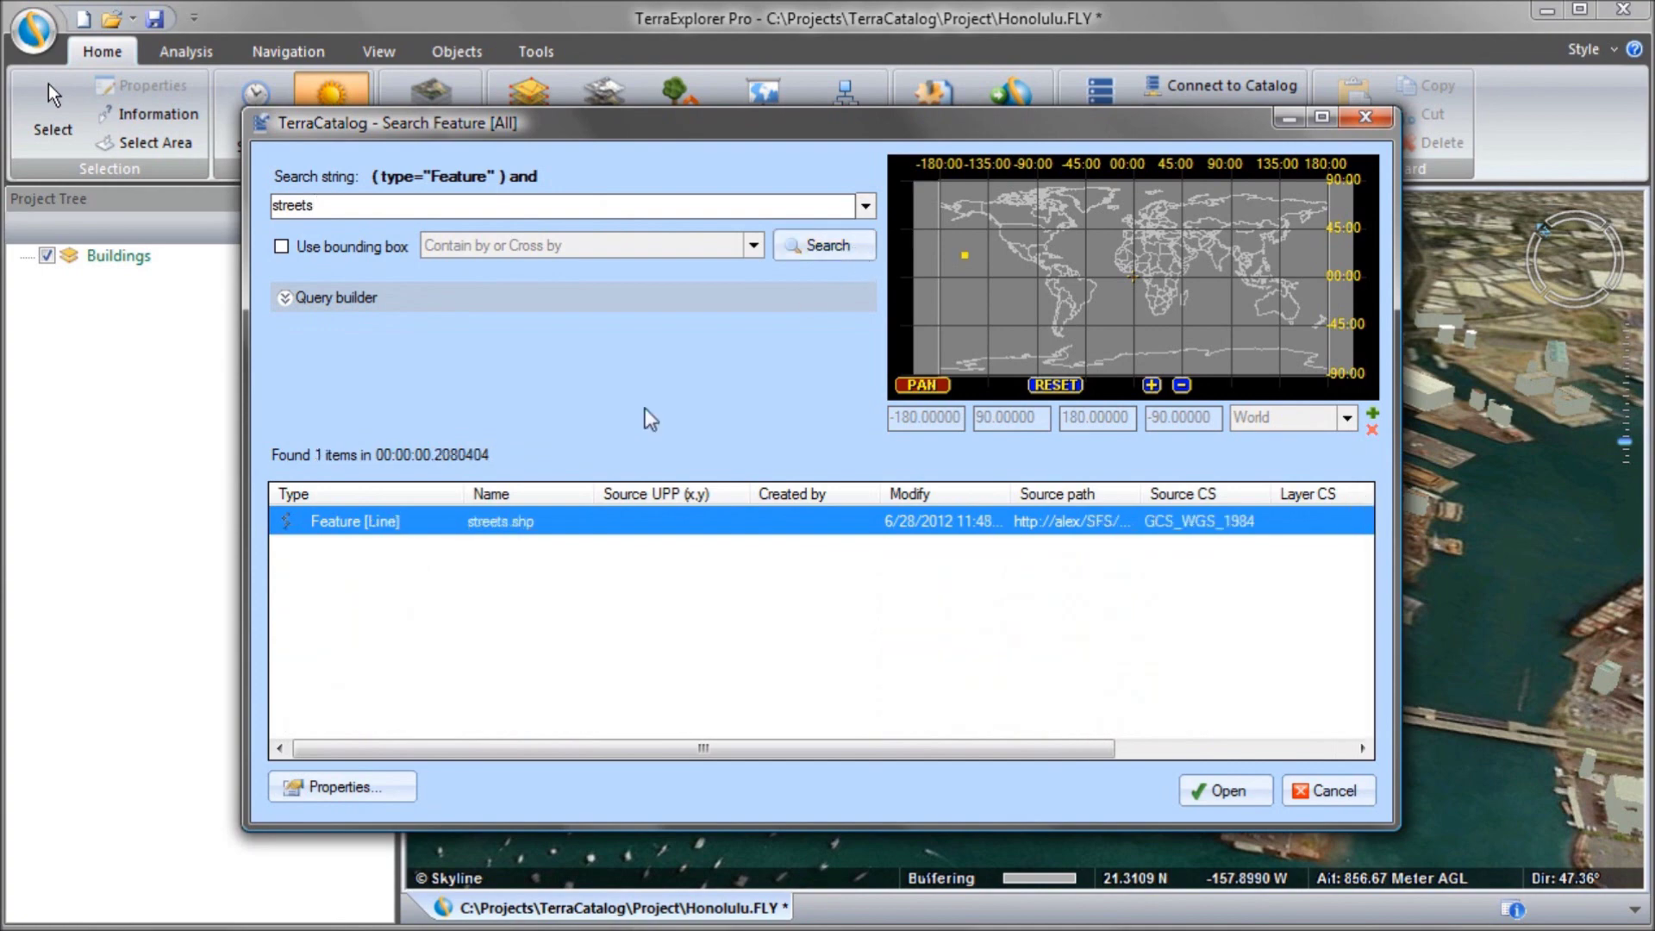
pyautogui.click(1222, 793)
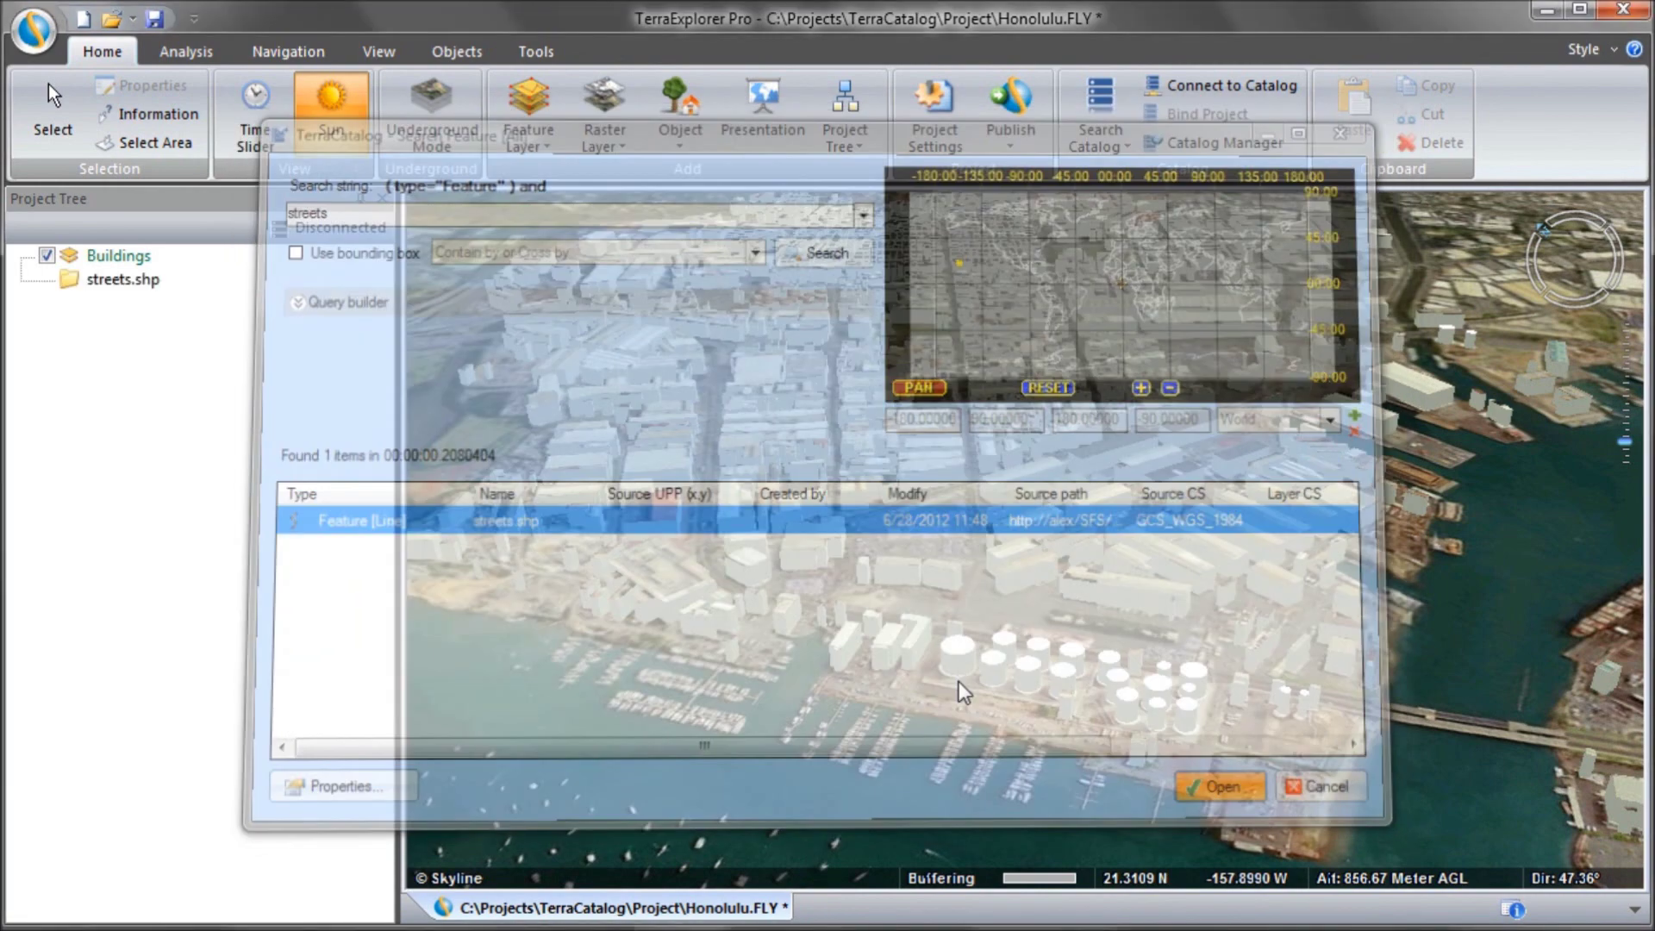